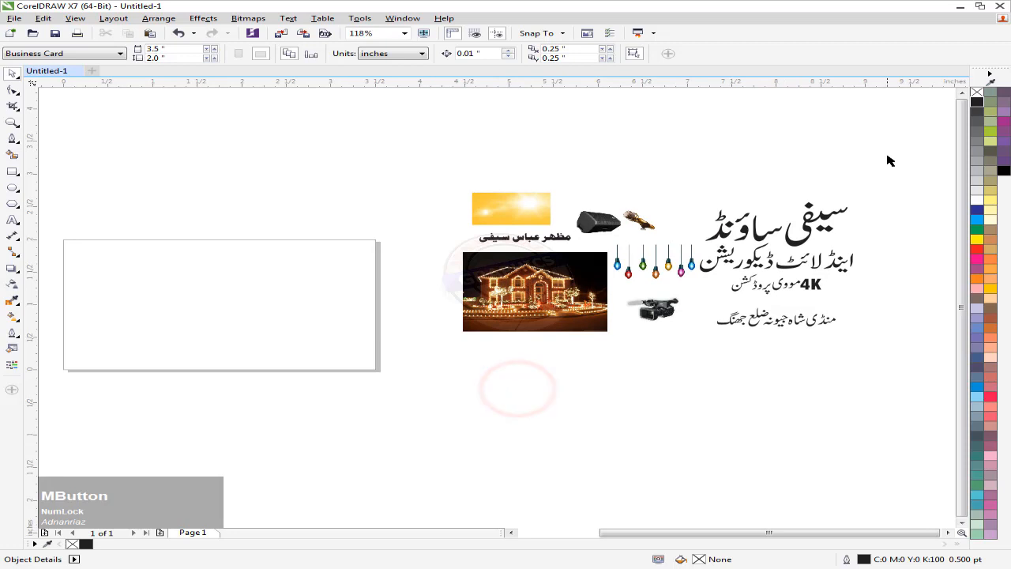
Create a 3.5 x 2.0 inch rectangle matching the card page
left_click_drag(447, 369, 446, 368)
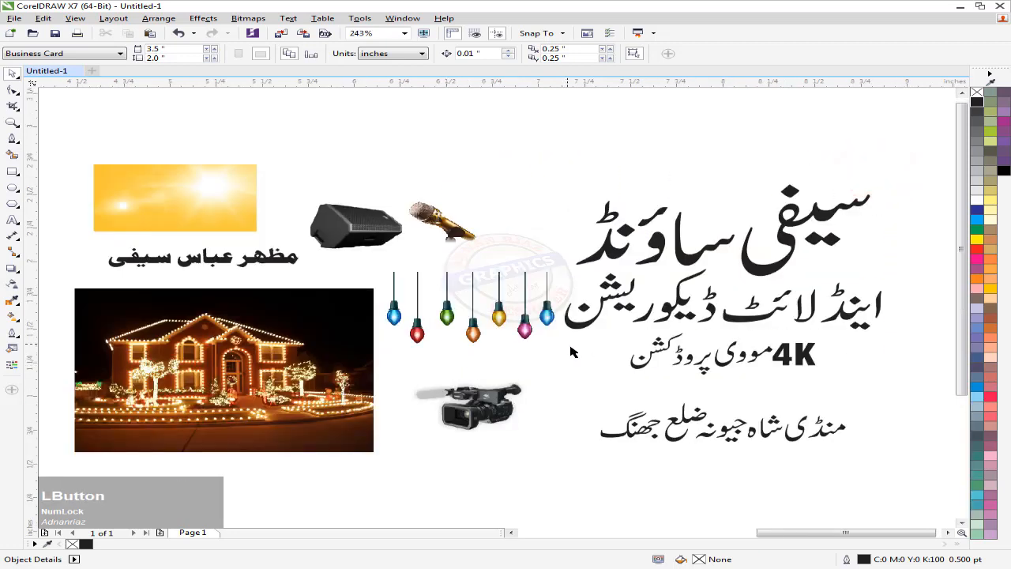
left_click_drag(579, 346, 617, 332)
key("F4")
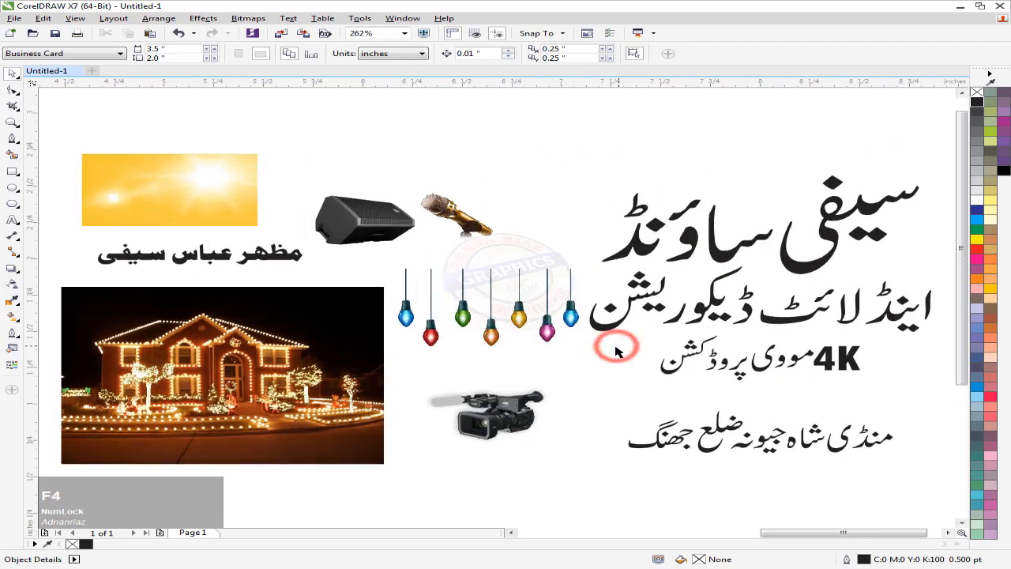
scroll(606, 327, "down", 2)
left_click_drag(431, 340, 505, 325)
scroll(498, 326, "up", 1)
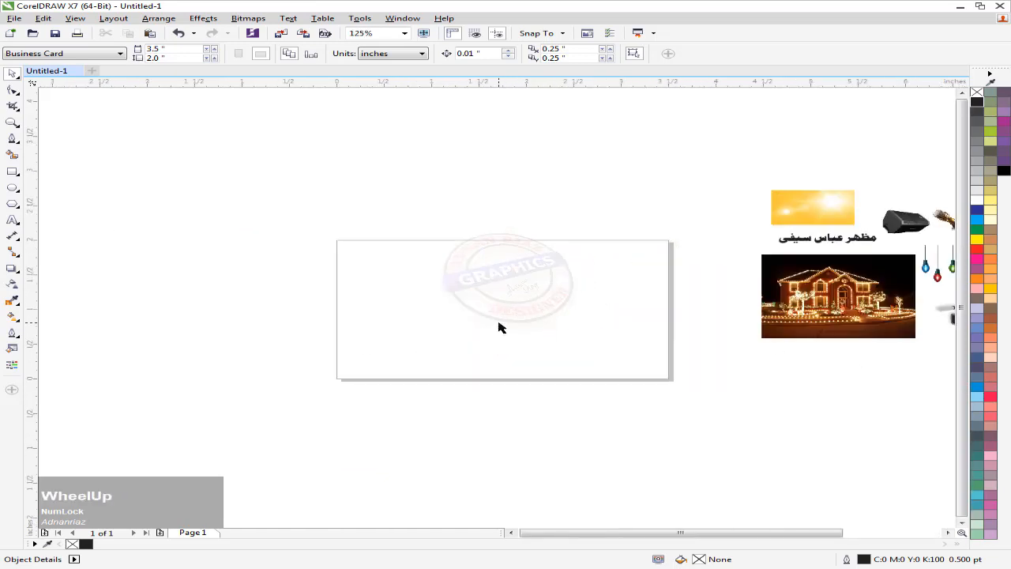
double_click(13, 171)
left_click(18, 77)
left_click(116, 141)
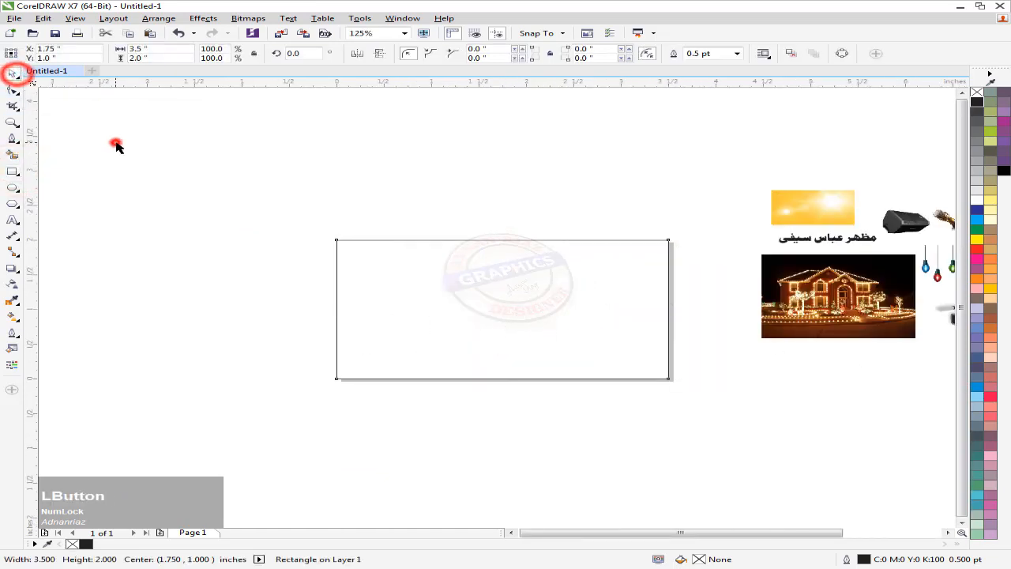
left_click_drag(372, 220, 295, 228)
left_click(360, 307)
left_click_drag(393, 321, 380, 324)
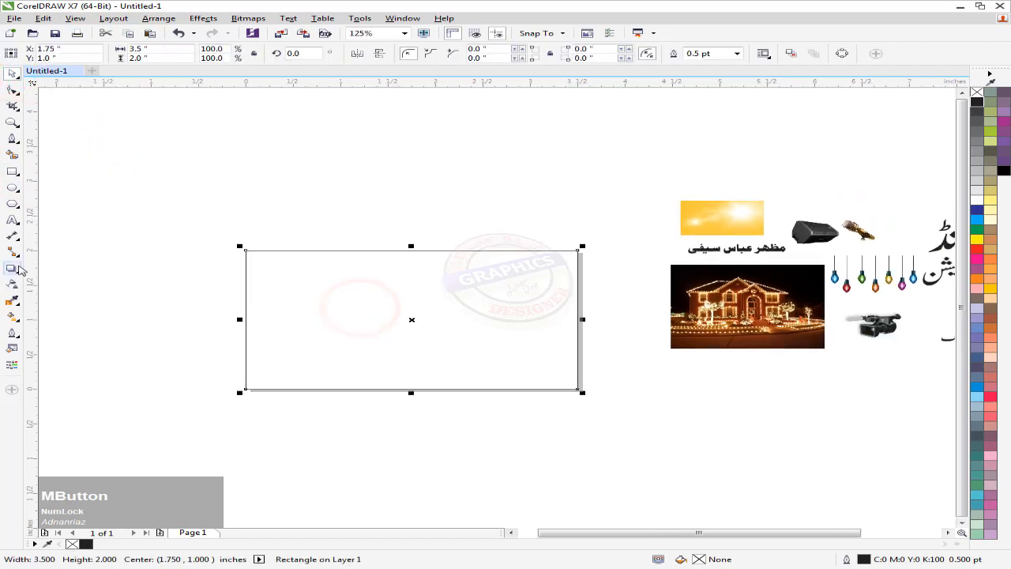
Add an inside contour to the rectangle and break it into two separate rectangles
left_click(12, 267)
left_click(48, 279)
left_click_drag(281, 289, 254, 284)
left_click(7, 75)
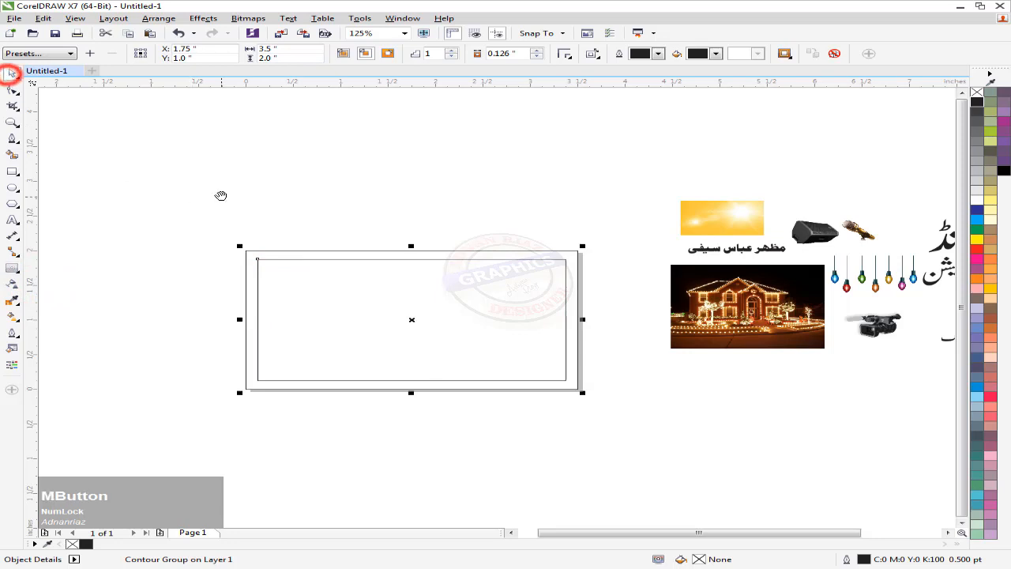
left_click_drag(222, 195, 184, 181)
key("ctrl+k")
left_click(295, 213)
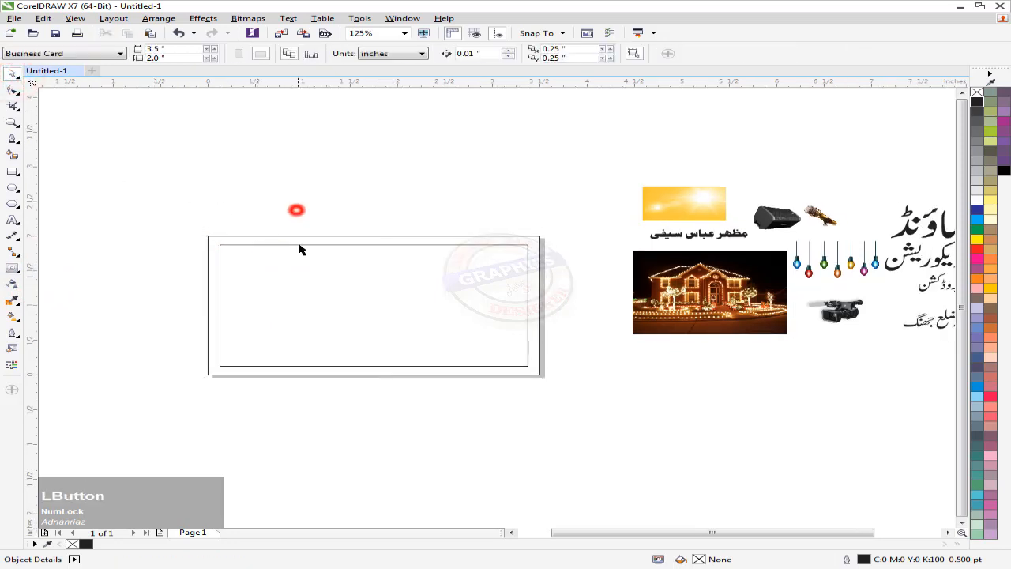
left_click_drag(305, 286, 331, 285)
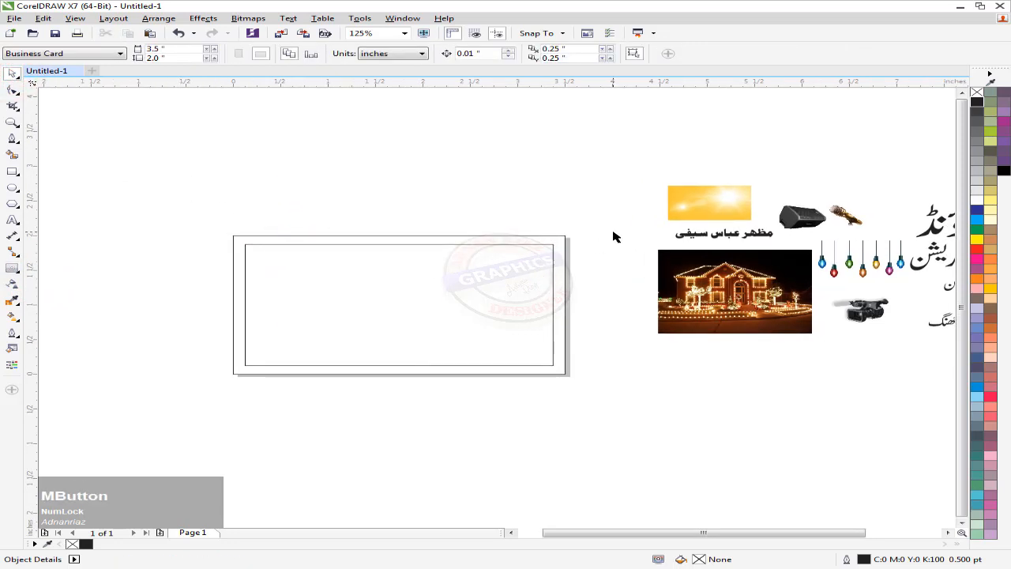
left_click_drag(346, 357, 216, 385)
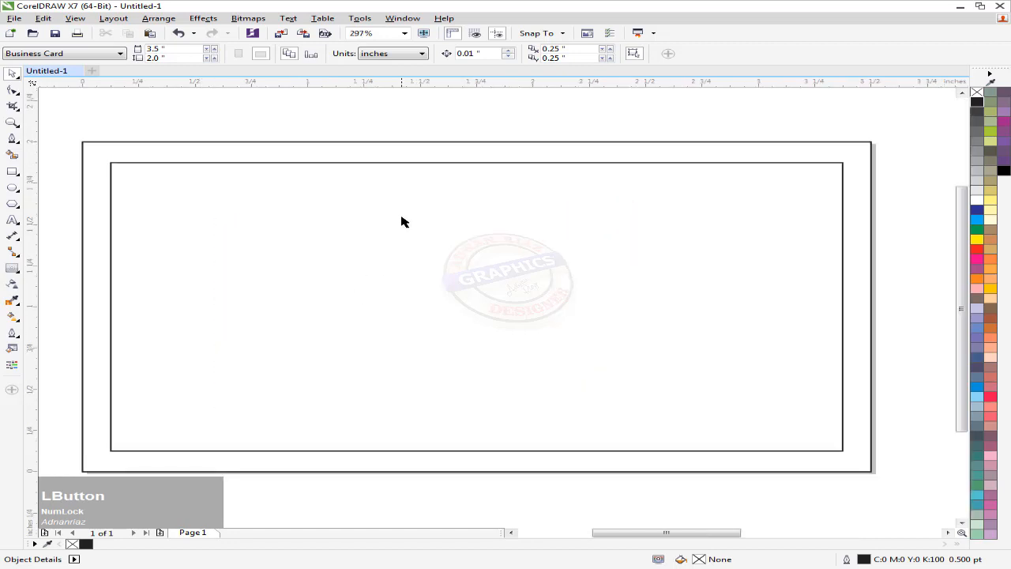
Bring the yellow sun image over the card and enlarge it
scroll(401, 222, "down", 3)
left_click_drag(402, 219, 398, 233)
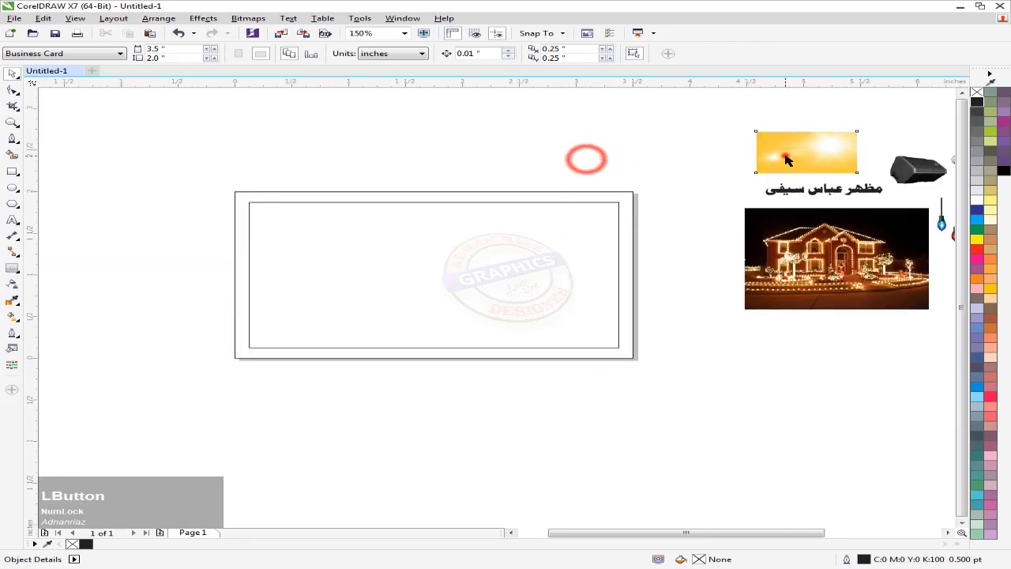
left_click_drag(786, 160, 381, 237)
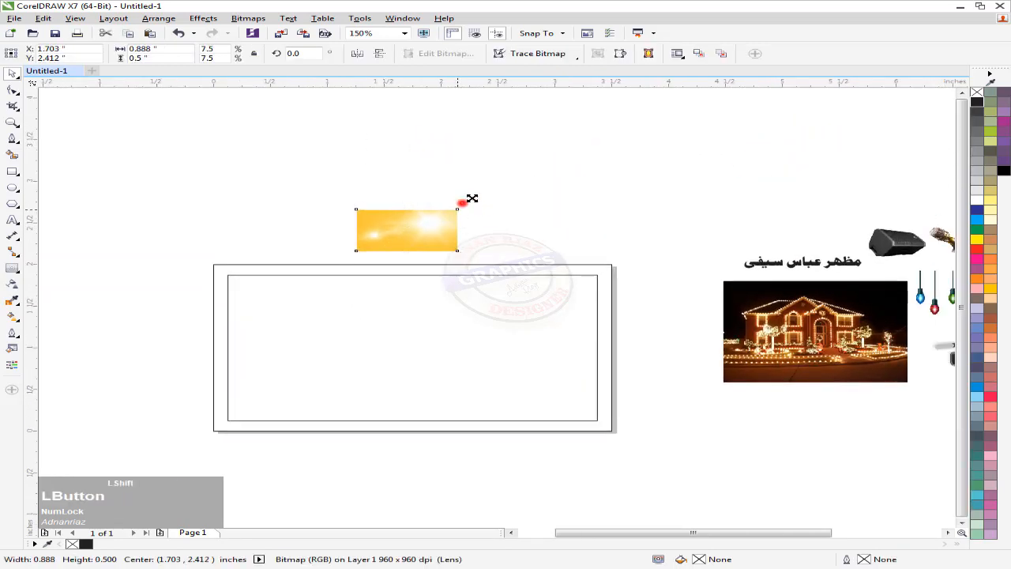
left_click_drag(462, 203, 603, 131)
left_click_drag(464, 226, 469, 191)
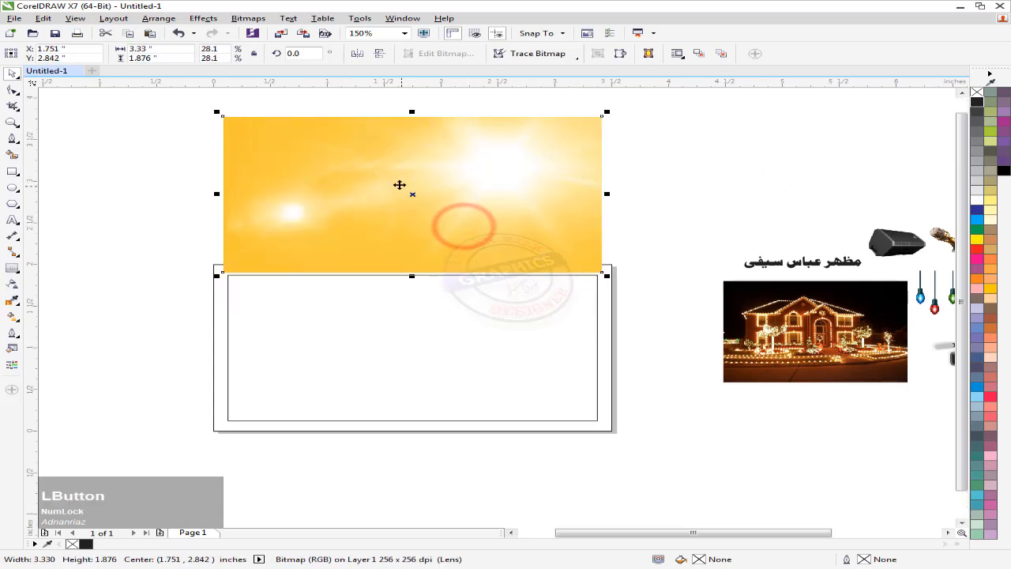
PowerClip the sun image inside the outer rectangle, centred and scaled to cover it
left_click(203, 18)
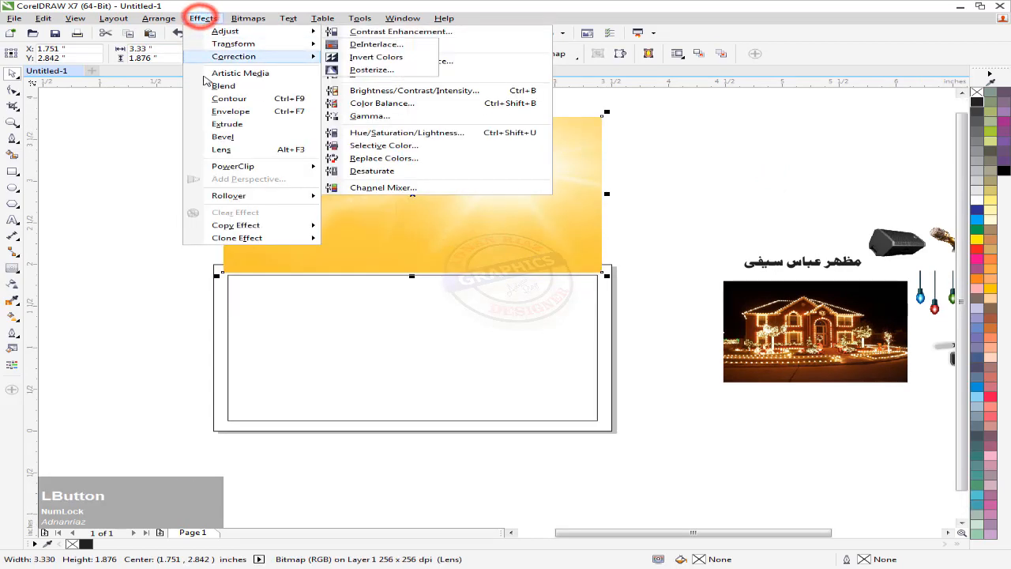
mouse_move(237, 166)
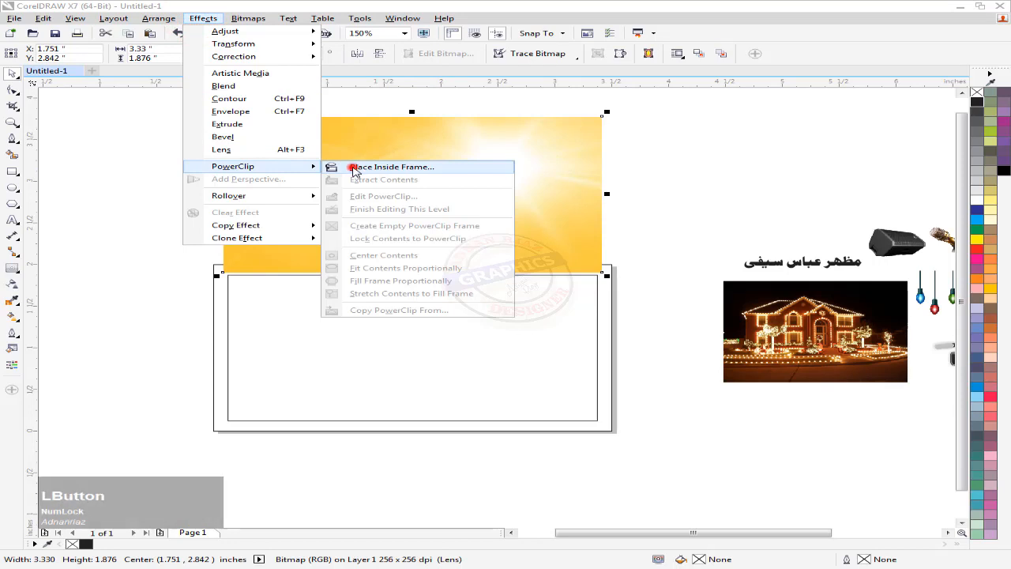
left_click(352, 167)
left_click(214, 320)
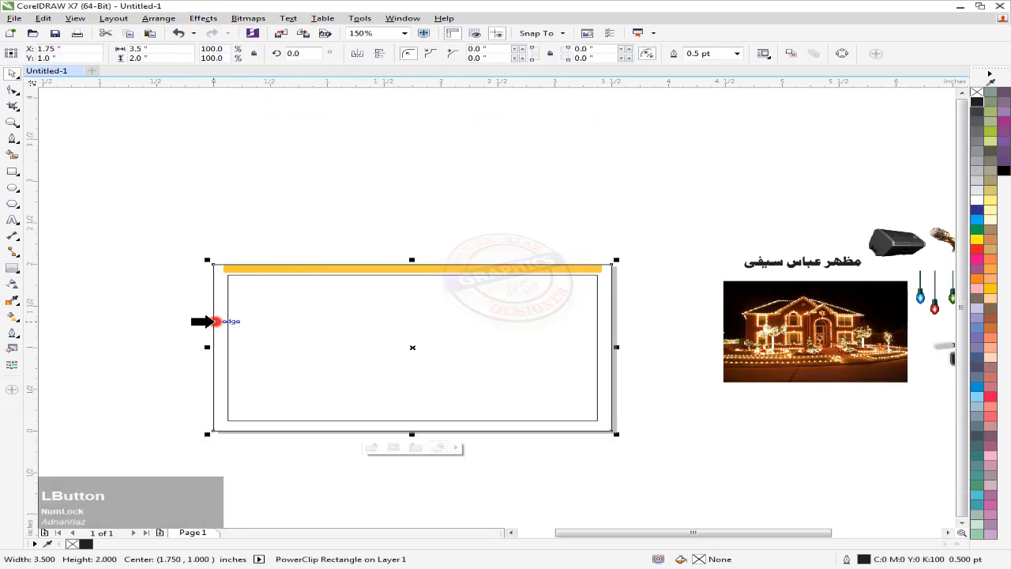
left_click(371, 447)
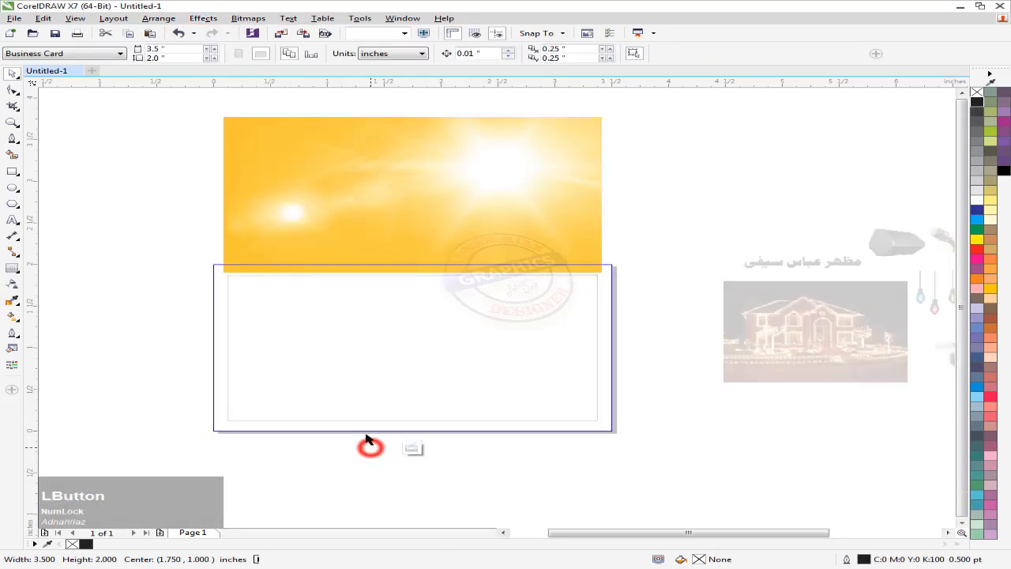
left_click_drag(399, 177, 395, 336)
key("p")
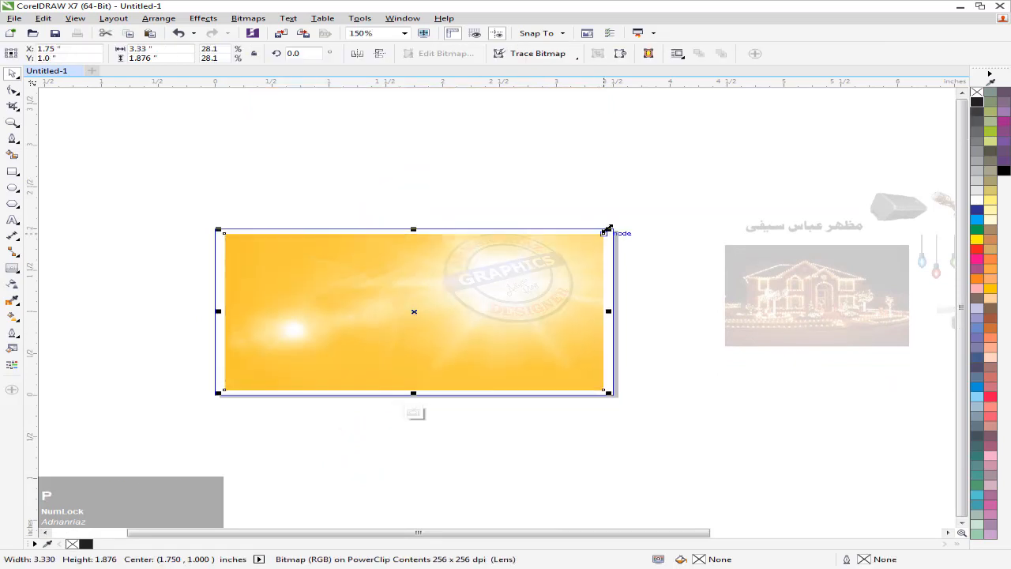
left_click_drag(607, 228, 623, 222)
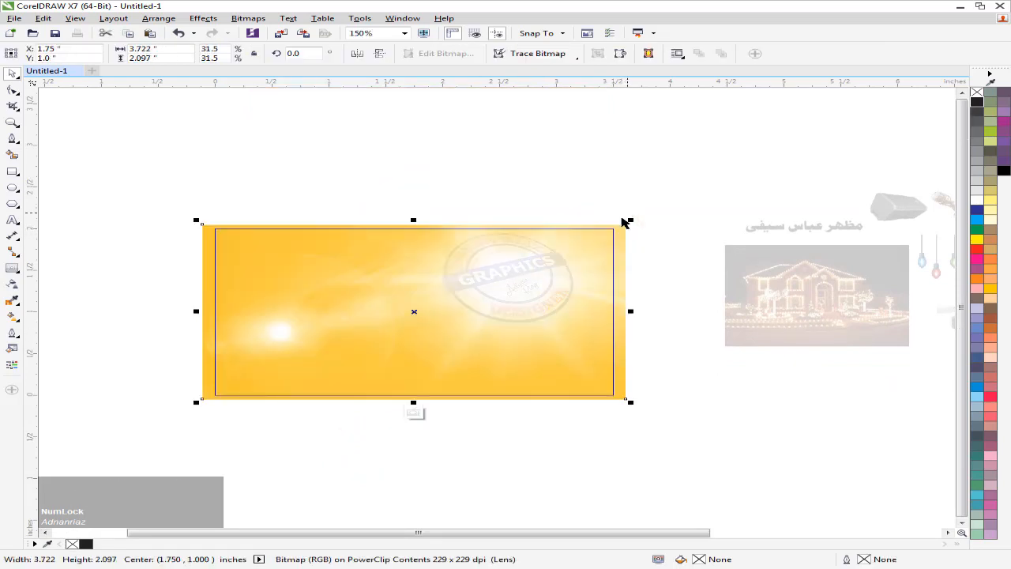
left_click(413, 413)
left_click(361, 435)
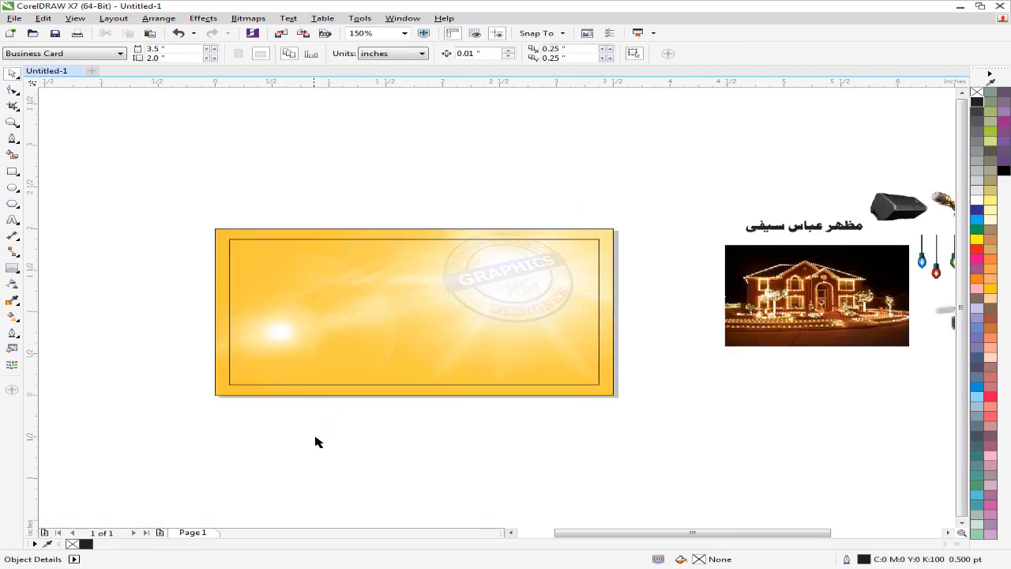
Move the Urdu titles, lit-house photo and equipment icons up just above the card
middle_click(309, 435)
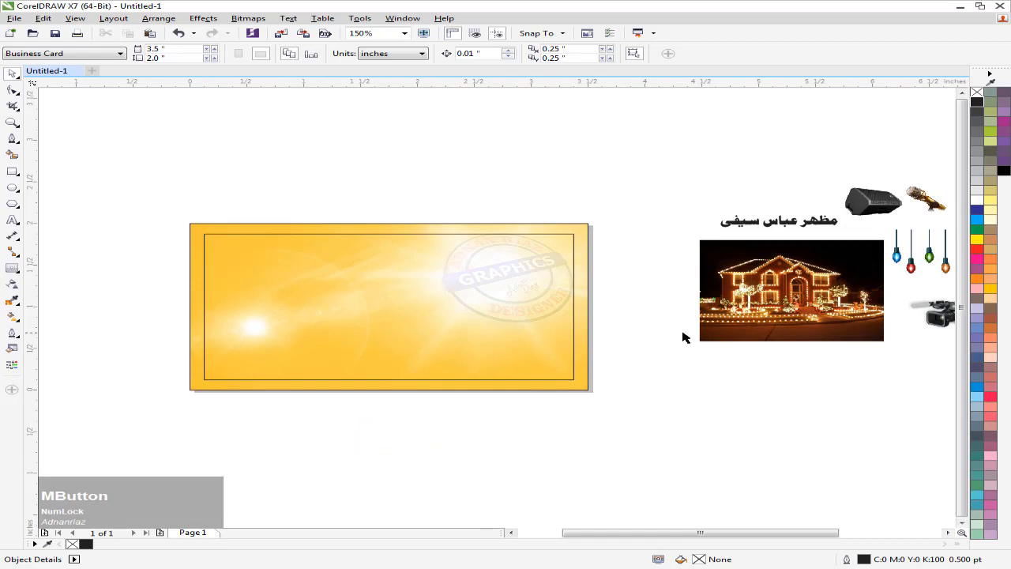
scroll(624, 346, "down", 2)
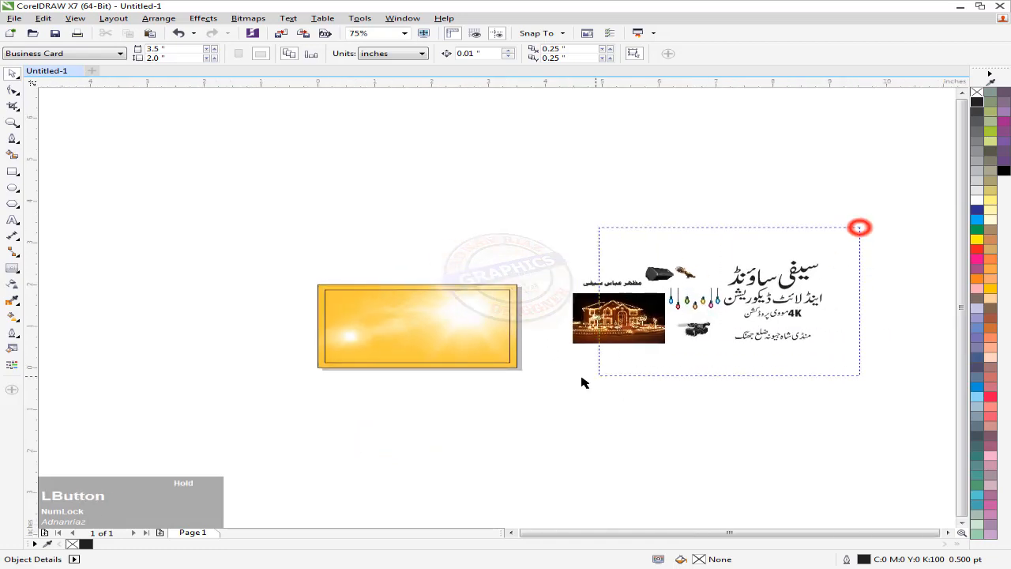
left_click_drag(581, 382, 582, 382)
left_click_drag(711, 299, 444, 234)
left_click(567, 294)
key("F2")
left_click_drag(583, 184, 275, 398)
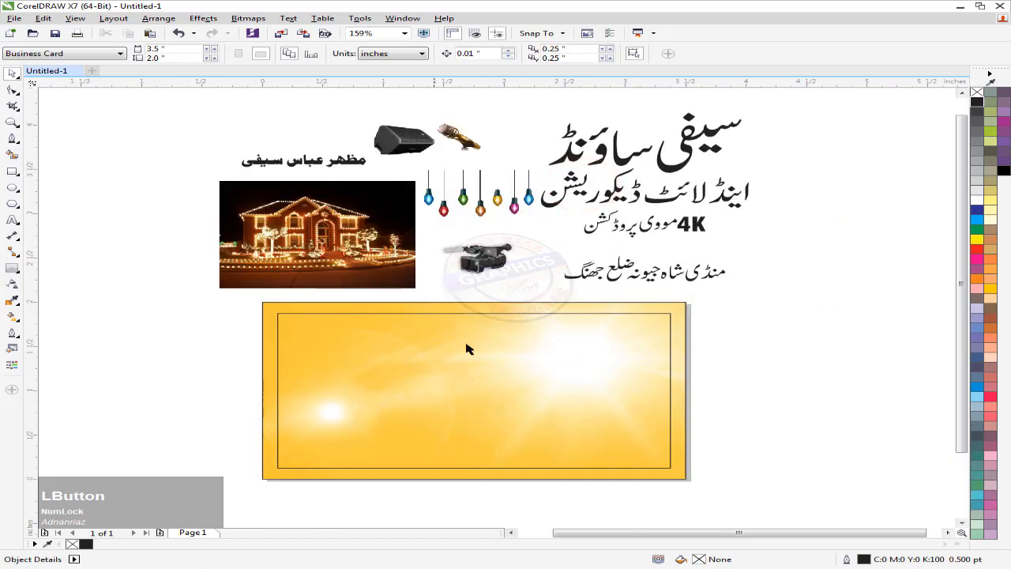
middle_click(509, 306)
left_click(476, 258)
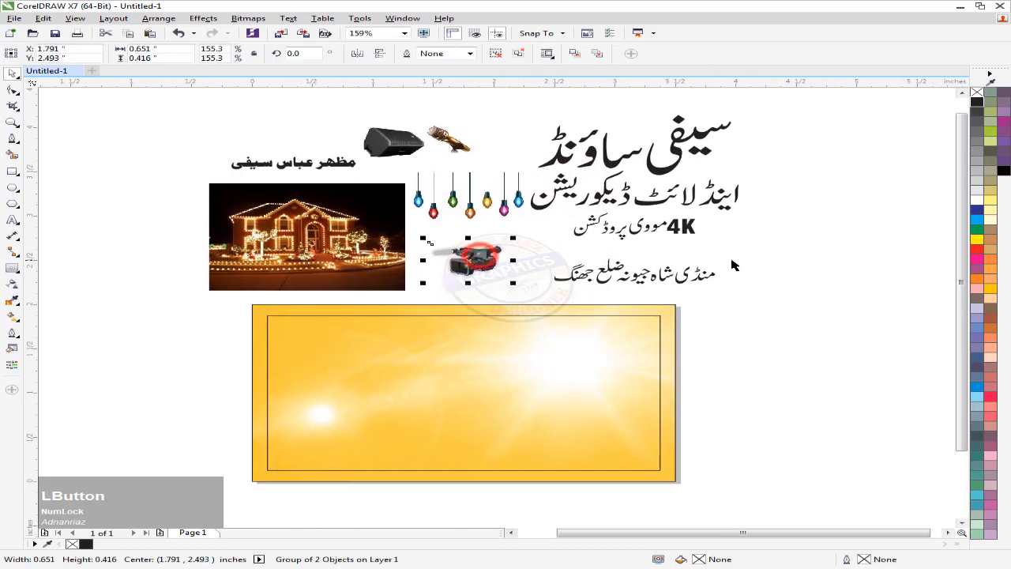
left_click(758, 263)
middle_click(586, 401)
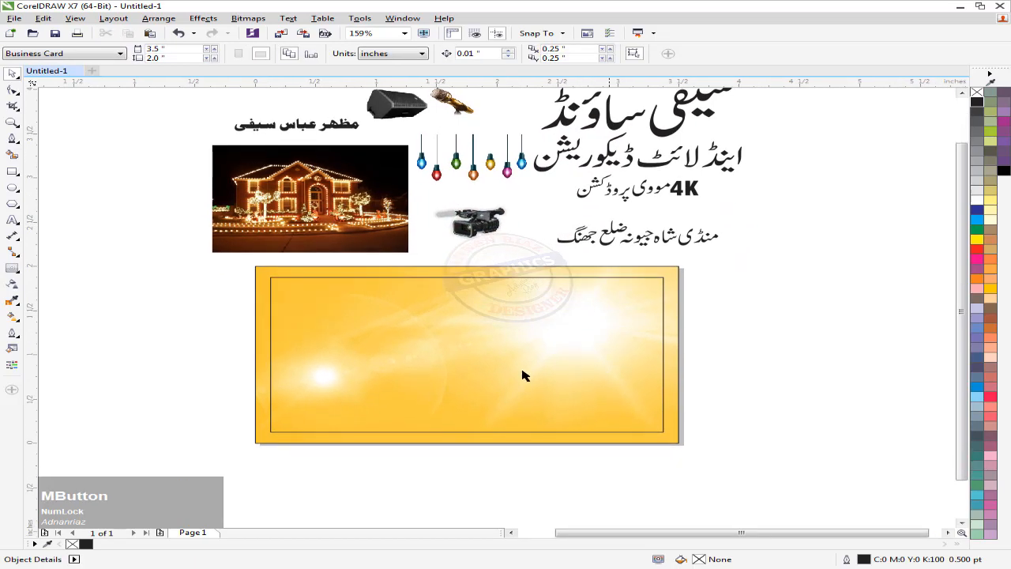
Draw a large ellipse, tilt it and place it over the card's right side
left_click(13, 189)
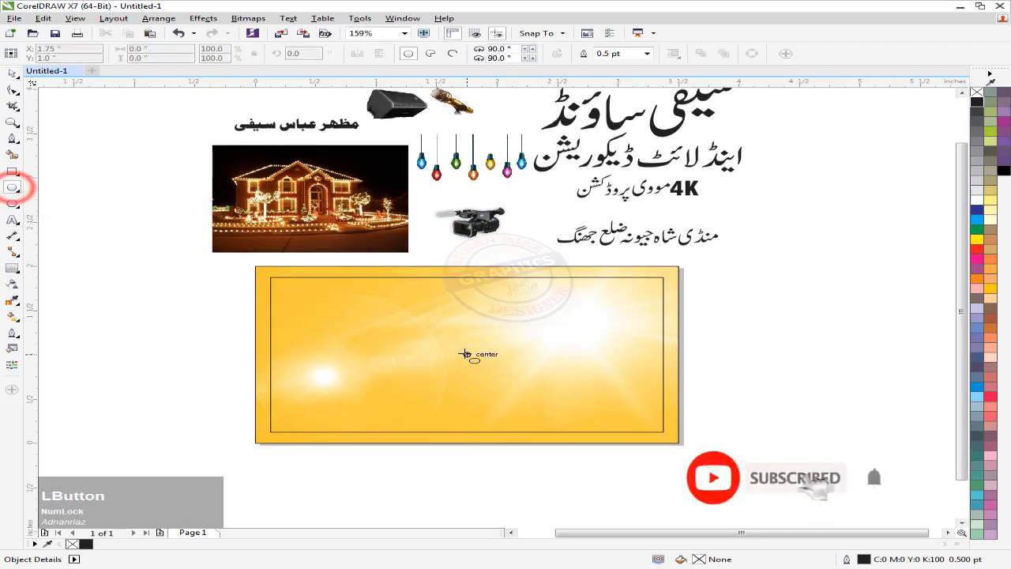
left_click_drag(466, 323, 698, 318)
left_click(12, 73)
left_click(758, 383)
left_click(833, 380)
left_click(805, 325)
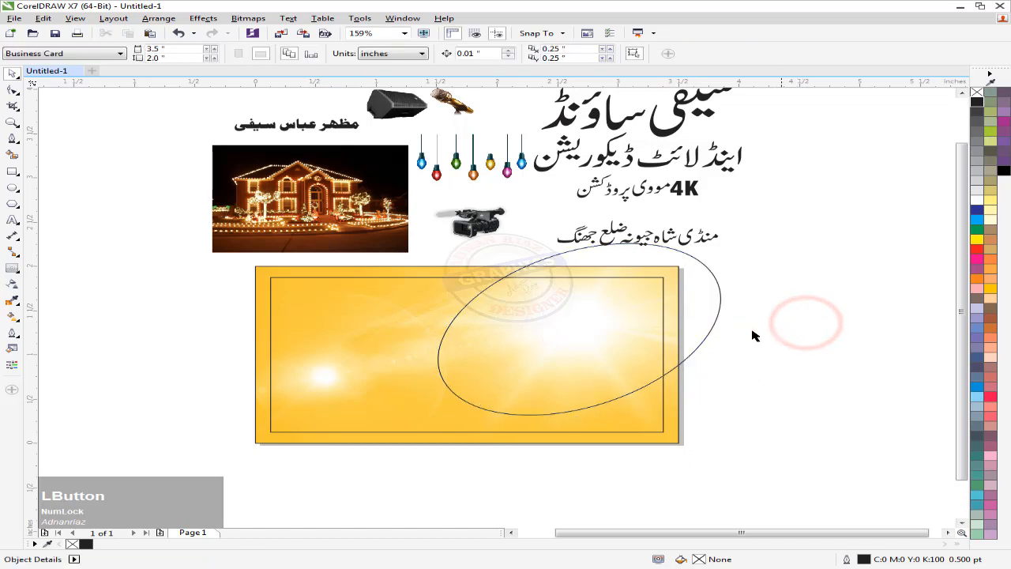
Split the ellipse against the card rectangle and delete the part outside the card
left_click(443, 272)
left_click(592, 251, "shift")
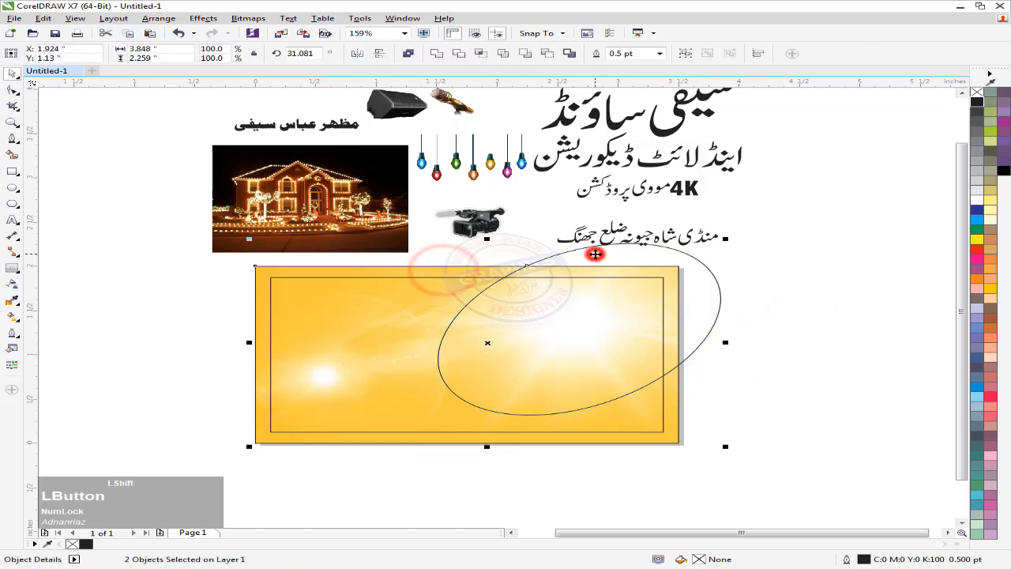
left_click(456, 53)
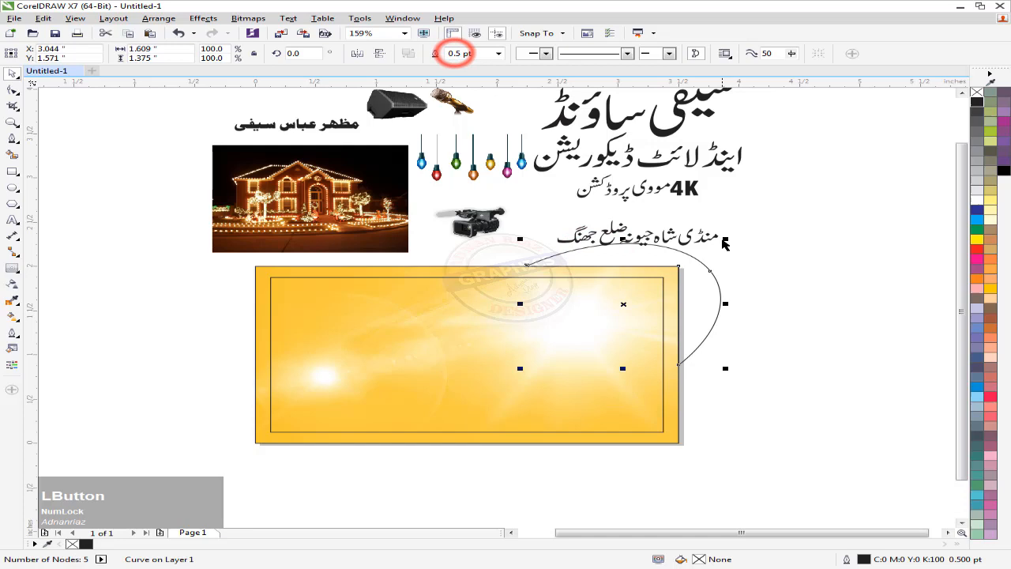
key("ctrl+z")
left_click(770, 257)
left_click(463, 276)
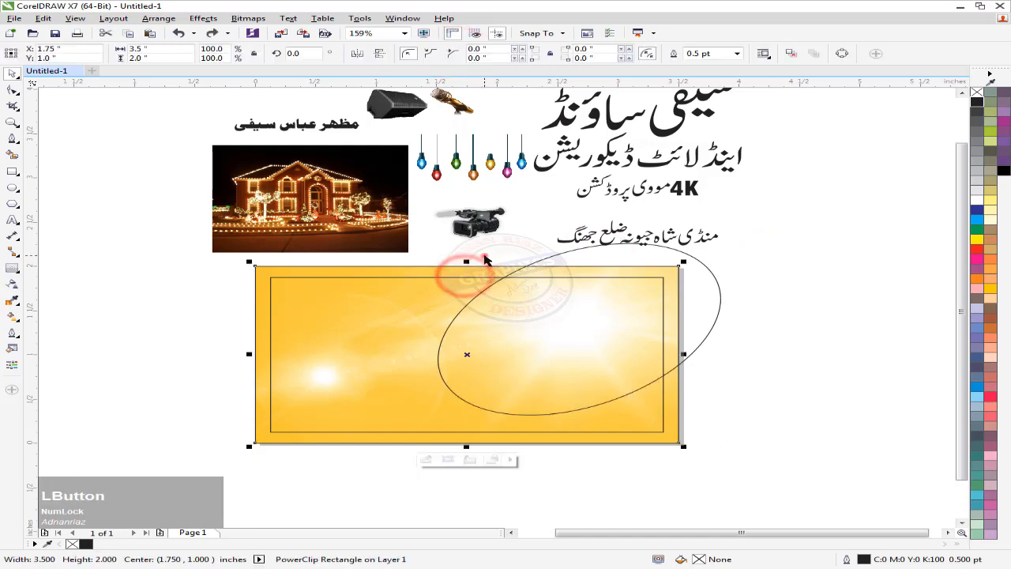
left_click(581, 261, "shift")
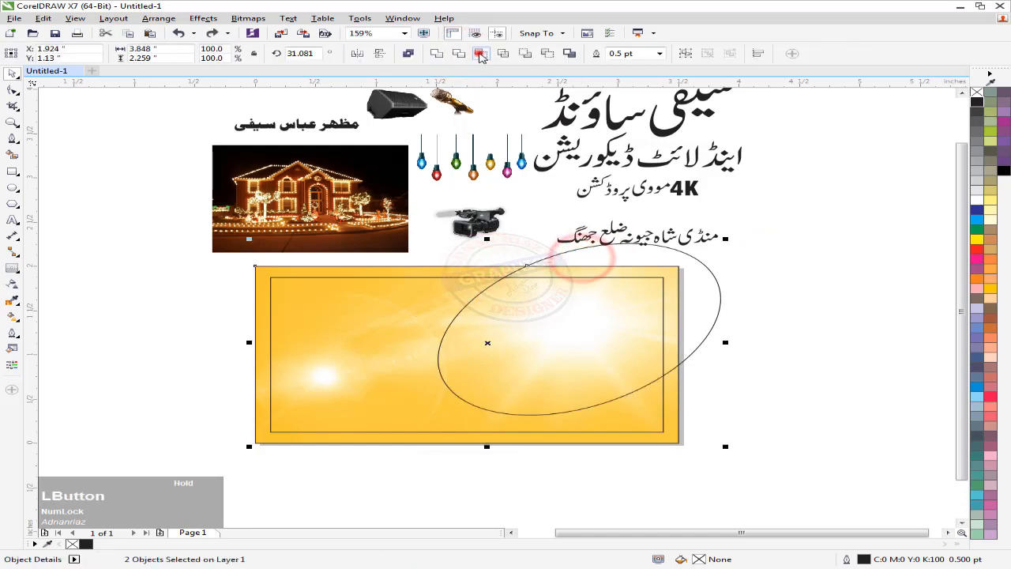
left_click(478, 53)
left_click(746, 257)
key("Delete")
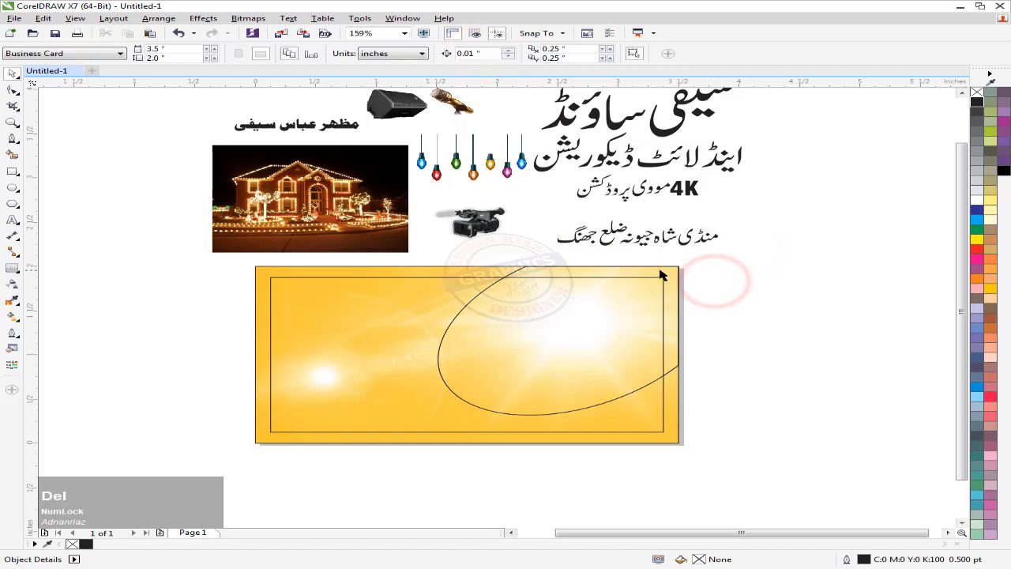
Fill the cut curve white and remove its outline
left_click(661, 271)
middle_click(672, 272)
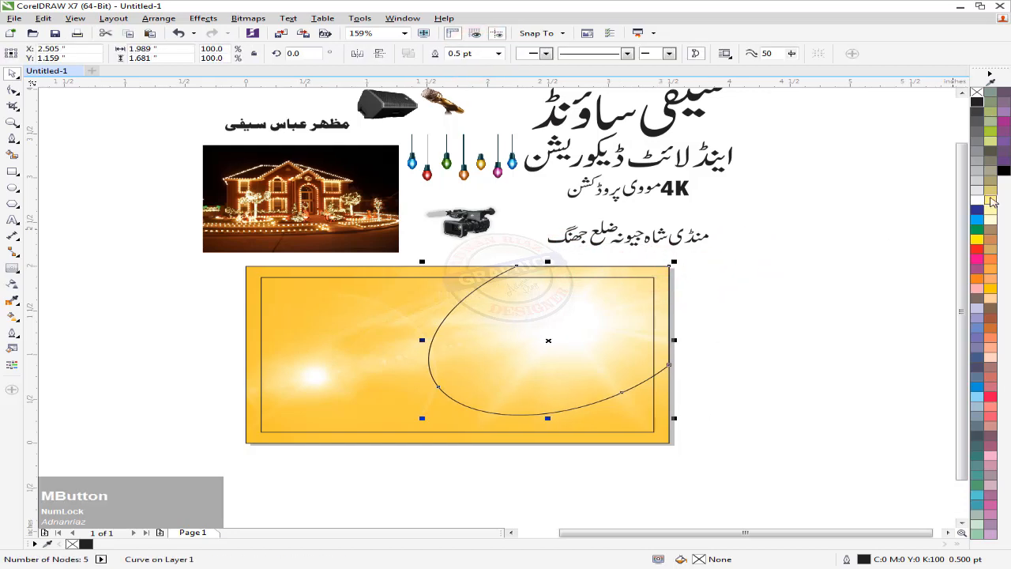
left_click(977, 200)
left_click(754, 274)
left_click(556, 315)
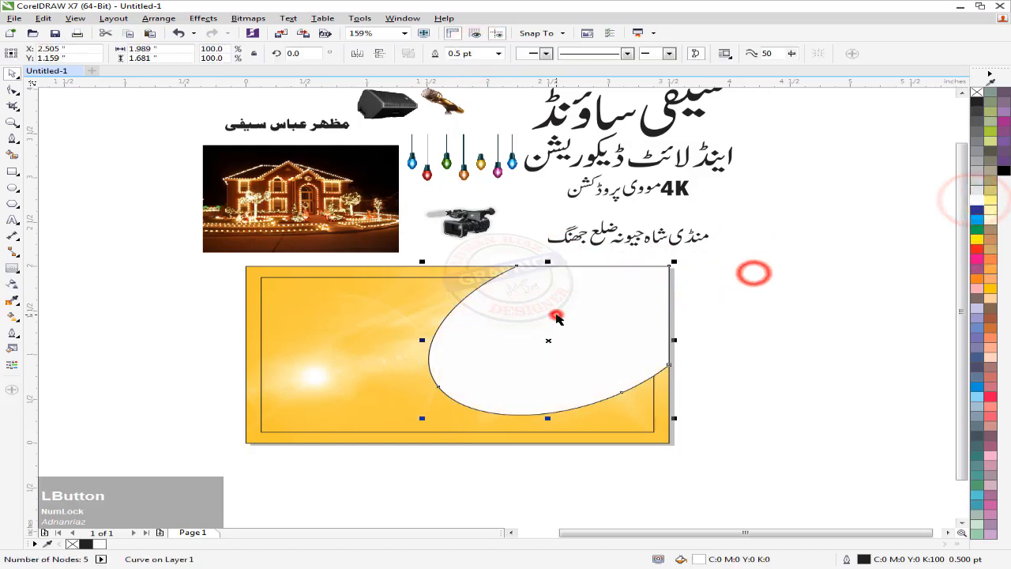
right_click(977, 94)
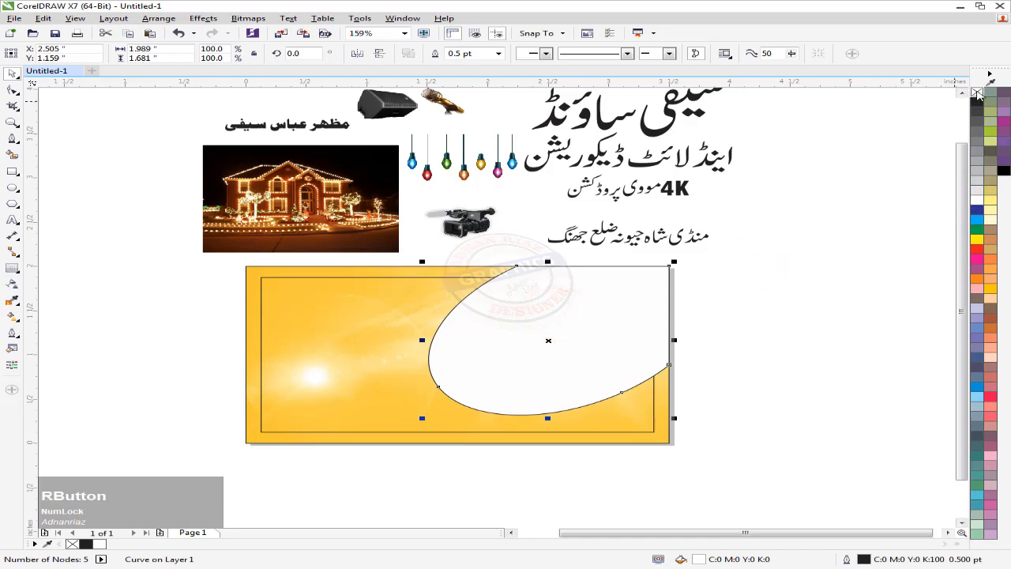
left_click(821, 225)
Add a thick outward contour around the white curve
middle_click(610, 328)
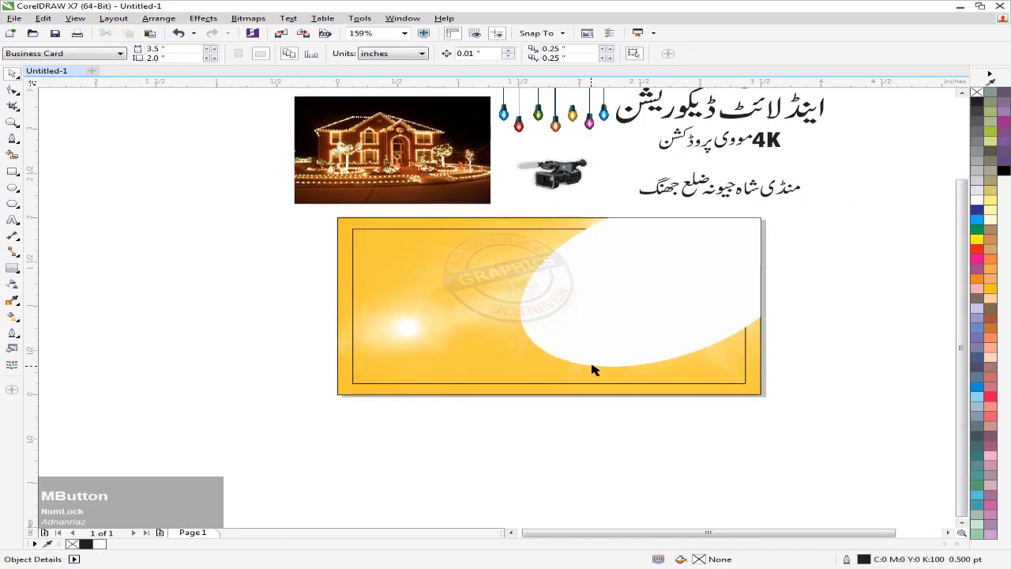
left_click(567, 343)
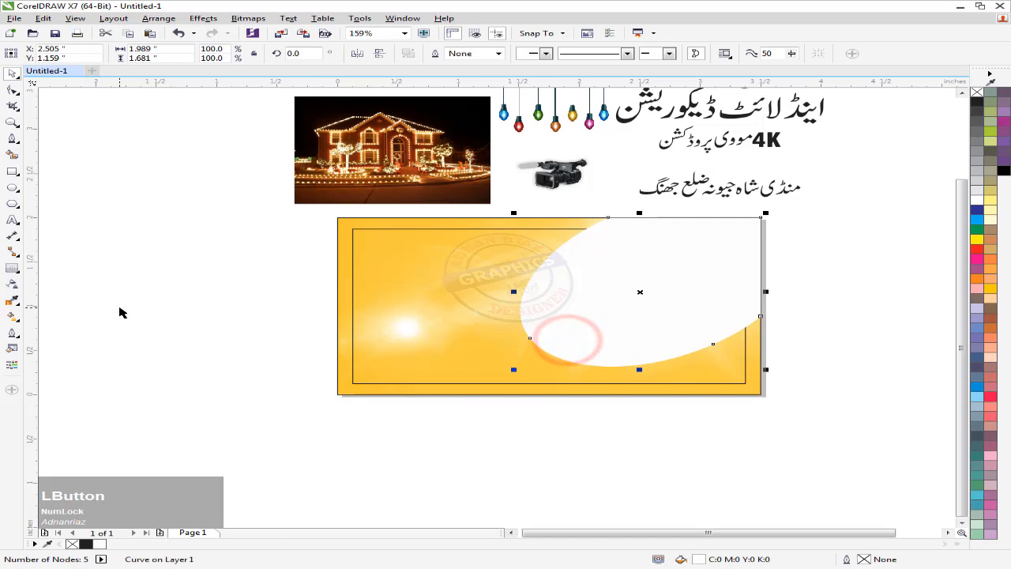
left_click(11, 268)
left_click_drag(562, 314, 514, 341)
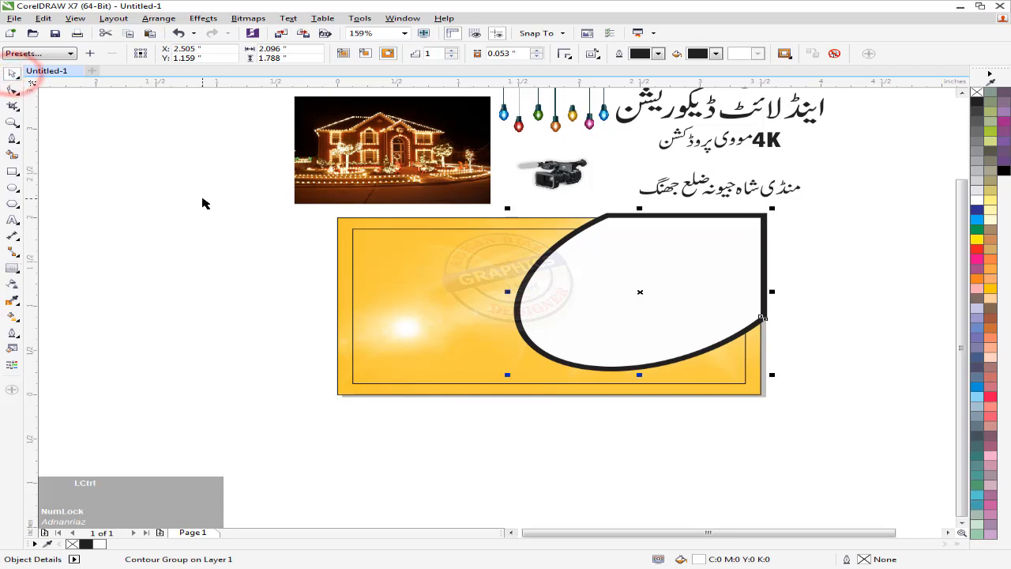
Break the contour apart and trim it to the card rectangle's shape
key("ctrl+k")
left_click(186, 261)
left_click(548, 219)
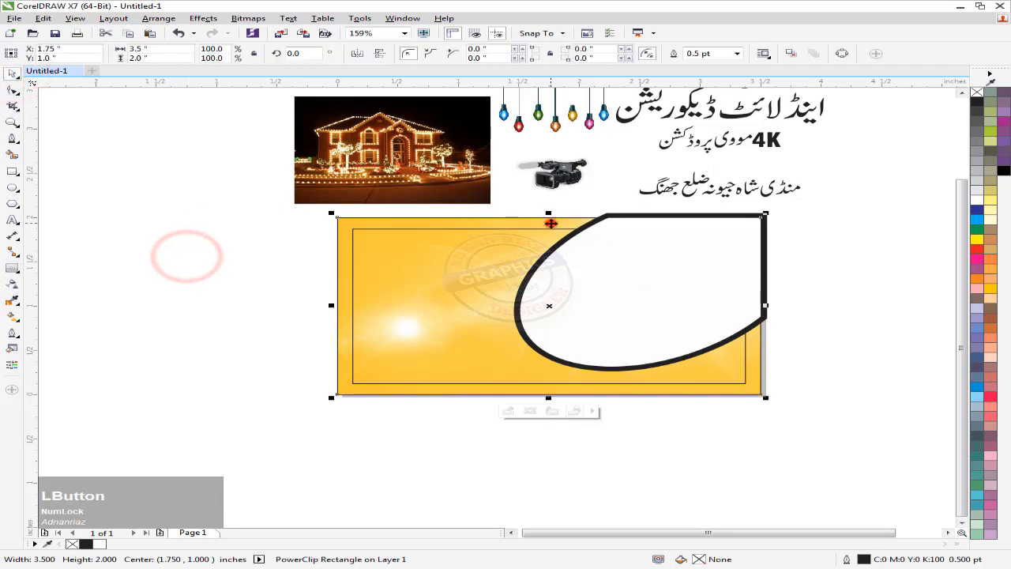
left_click(612, 218, "shift")
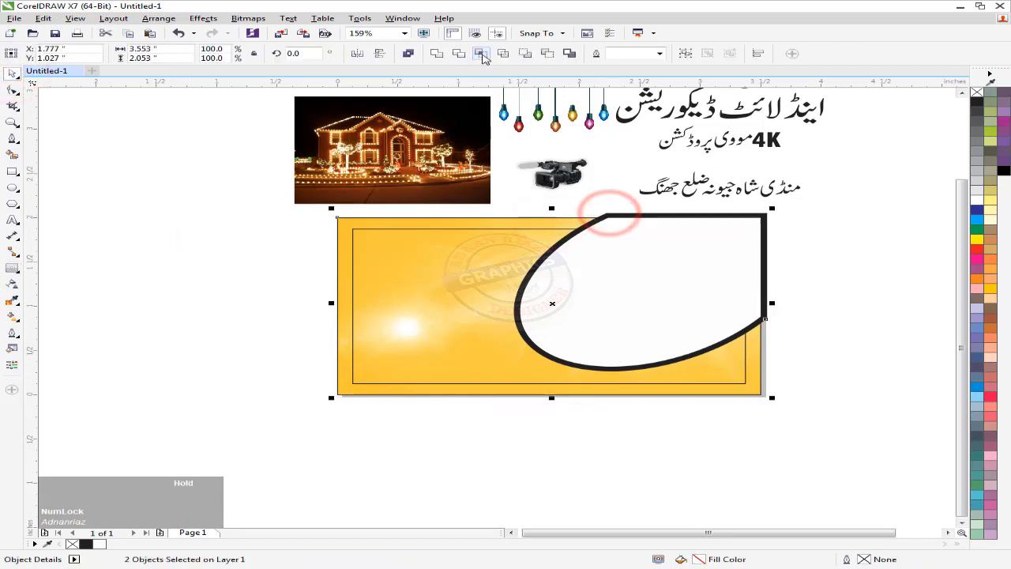
left_click(478, 53)
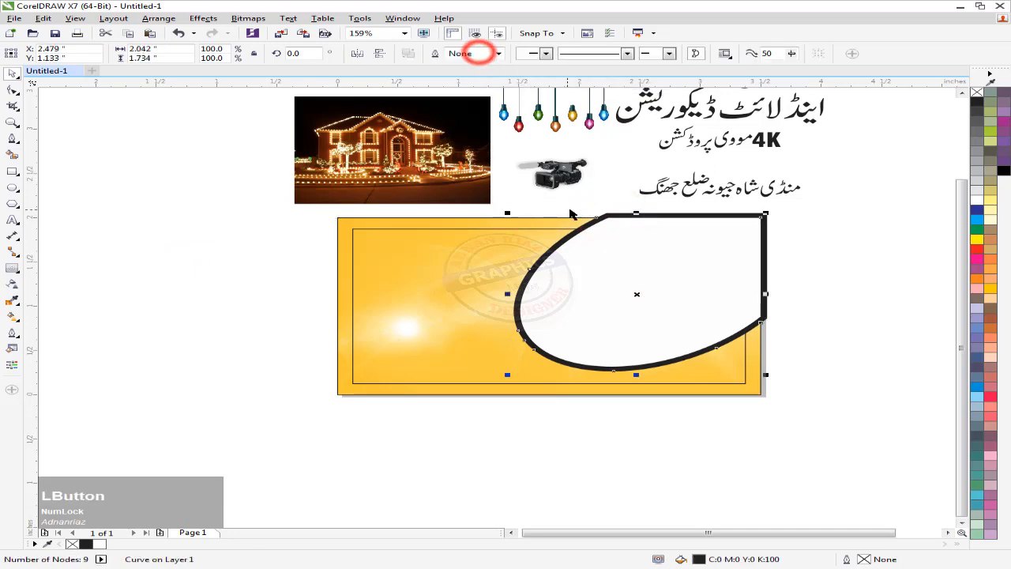
Delete the leftover untrimmed contour piece and select the trimmed black band
left_click(585, 194)
left_click(616, 215)
key("Delete")
middle_click(565, 228)
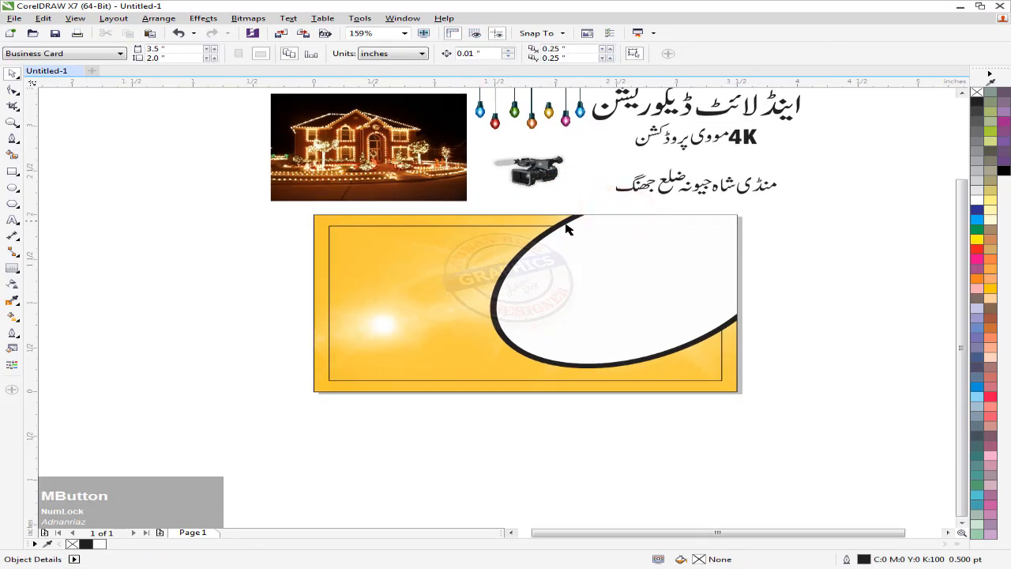
left_click(556, 229)
middle_click(548, 293)
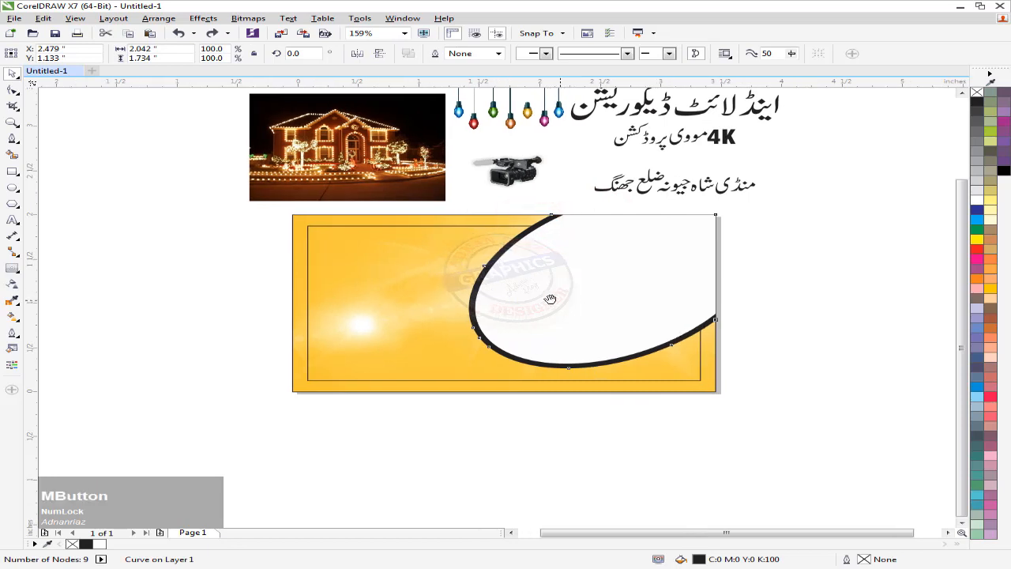
left_click(785, 308)
left_click(471, 332)
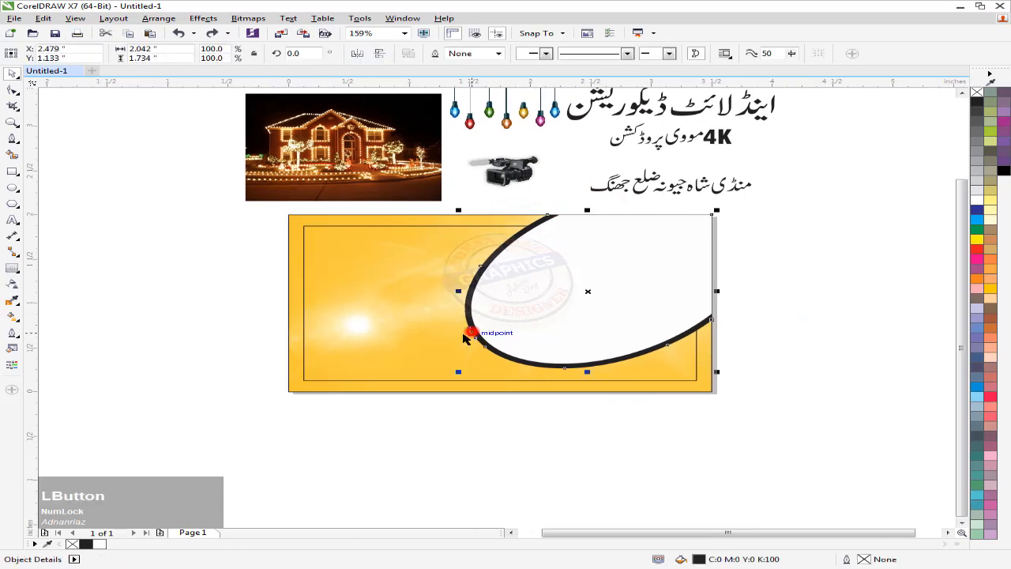
Apply a left-to-right fountain fill to the band from dark blue to blue
key("g")
middle_click(429, 321)
scroll(349, 318, "up", 3)
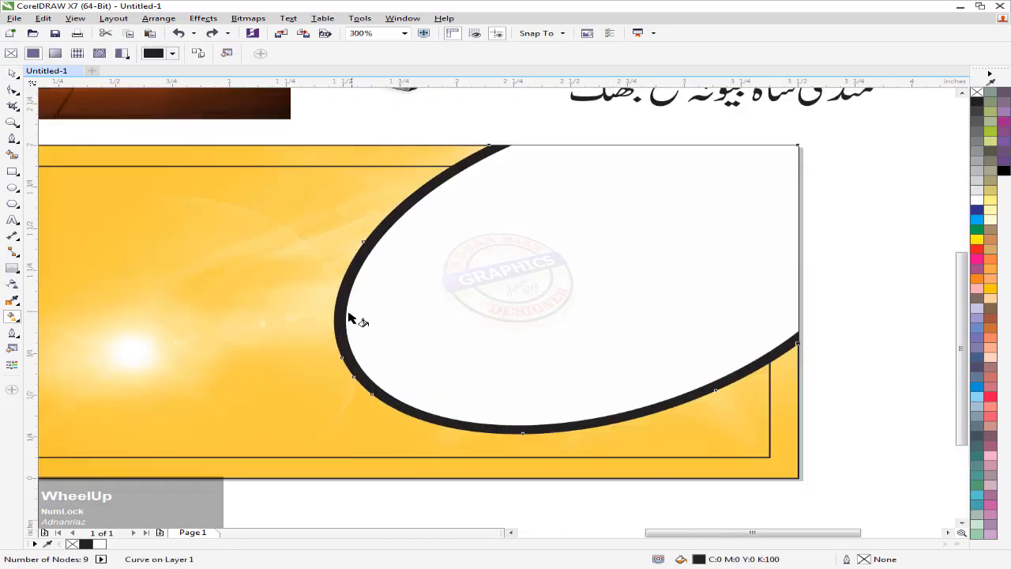
left_click_drag(764, 330, 804, 337)
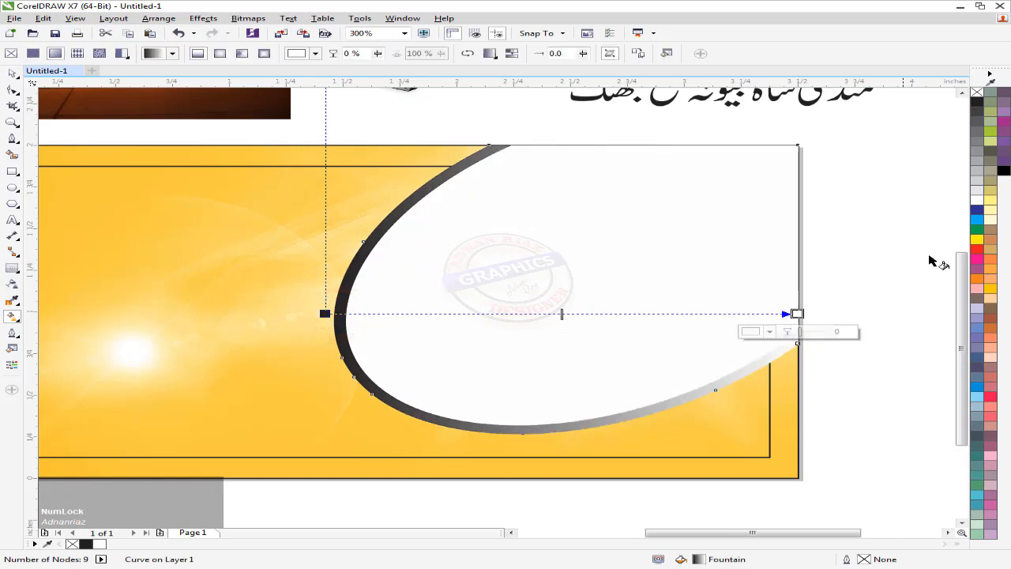
left_click(977, 209)
left_click_drag(838, 250, 797, 262)
key("ctrl+z")
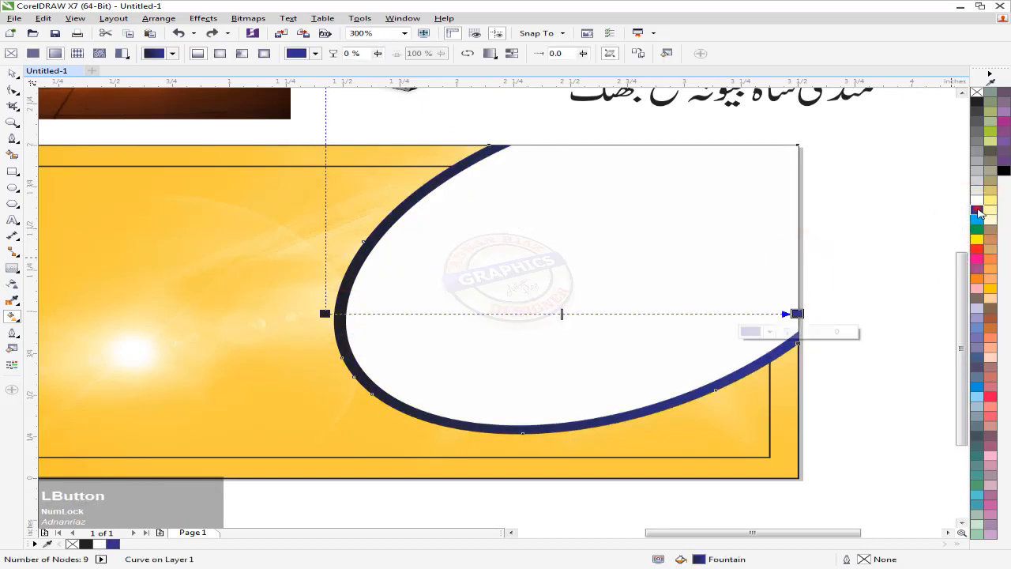
left_click_drag(325, 315, 325, 313)
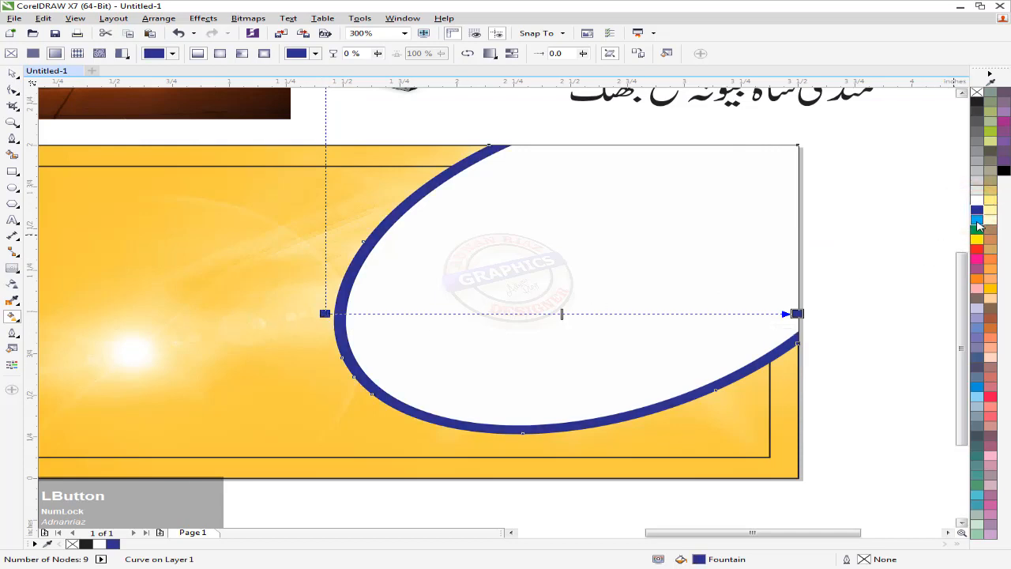
Add alternating light blue and dark blue gradient stops, including at 24% and 62%
left_click_drag(726, 319, 566, 315)
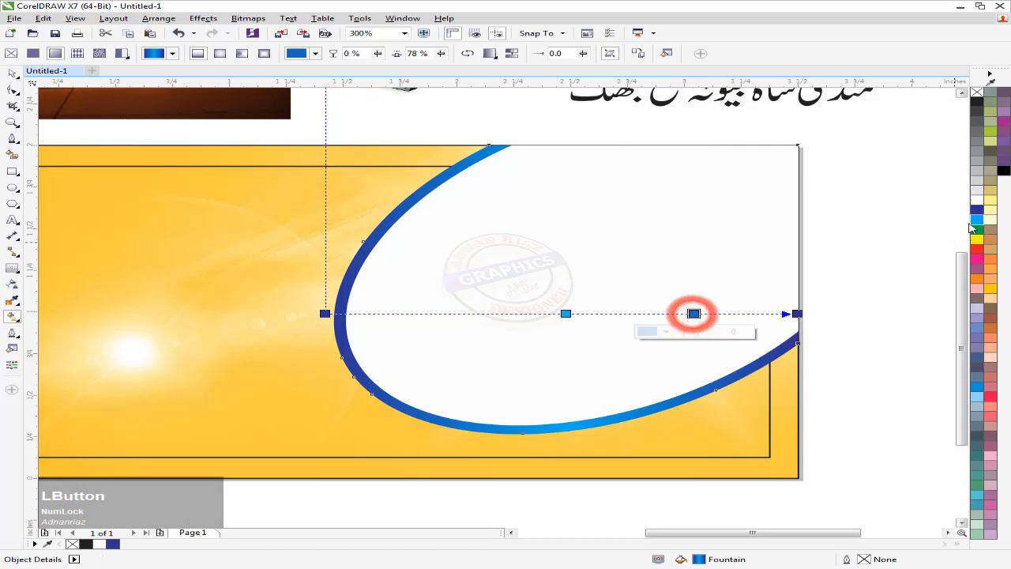
left_click(977, 220)
double_click(440, 313)
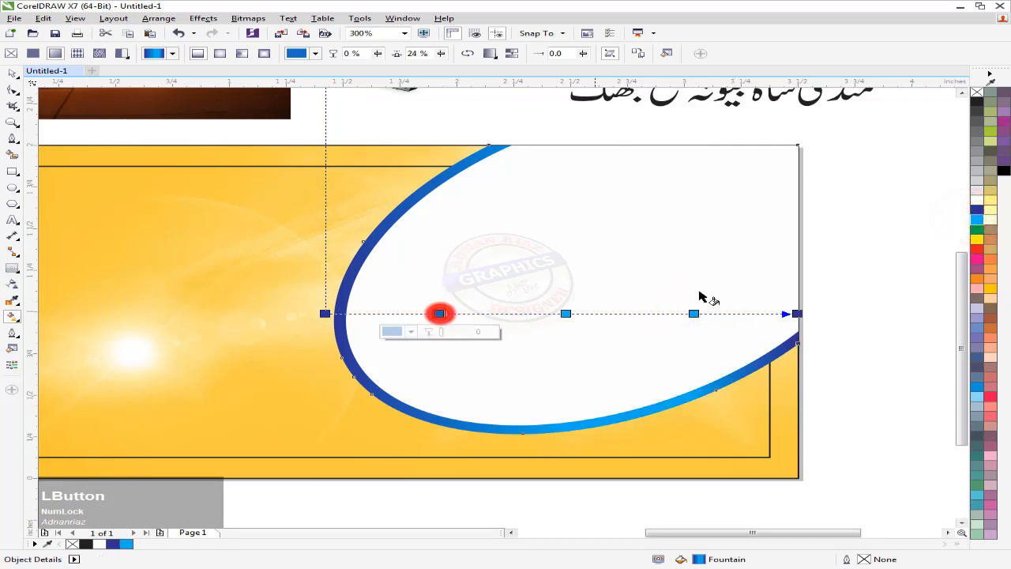
left_click(977, 219)
double_click(620, 314)
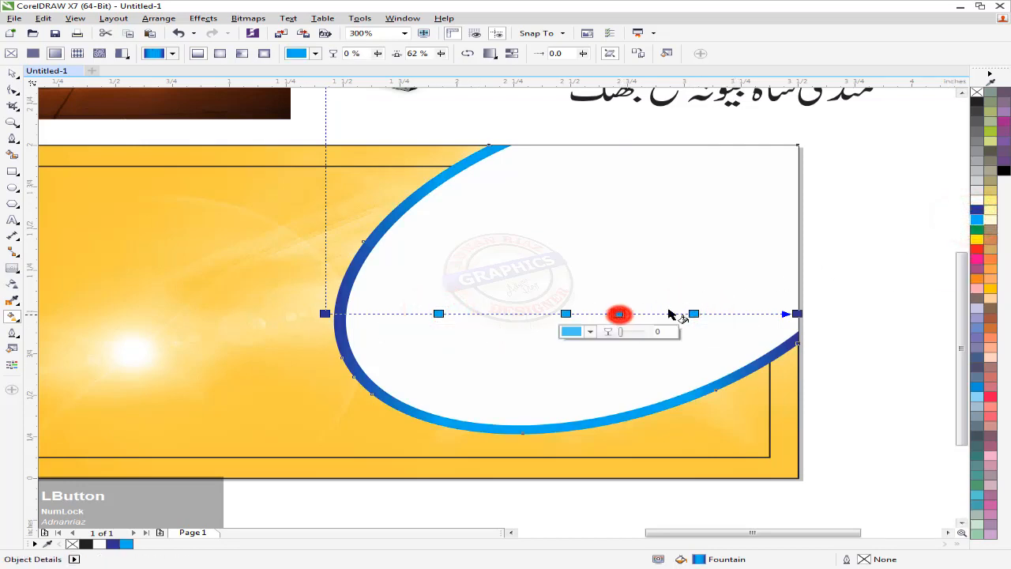
left_click(977, 209)
left_click_drag(977, 209, 501, 315)
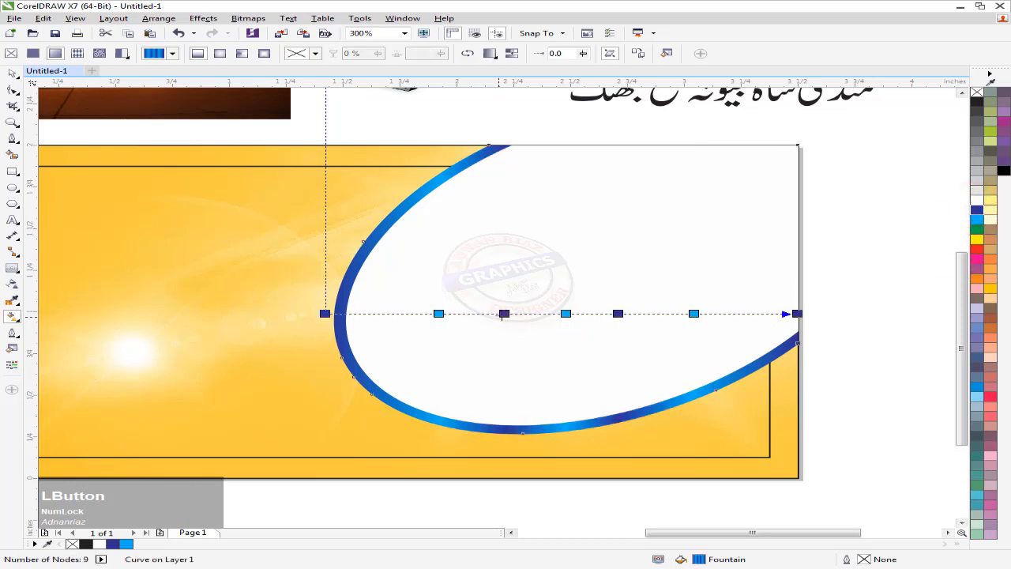
left_click(13, 72)
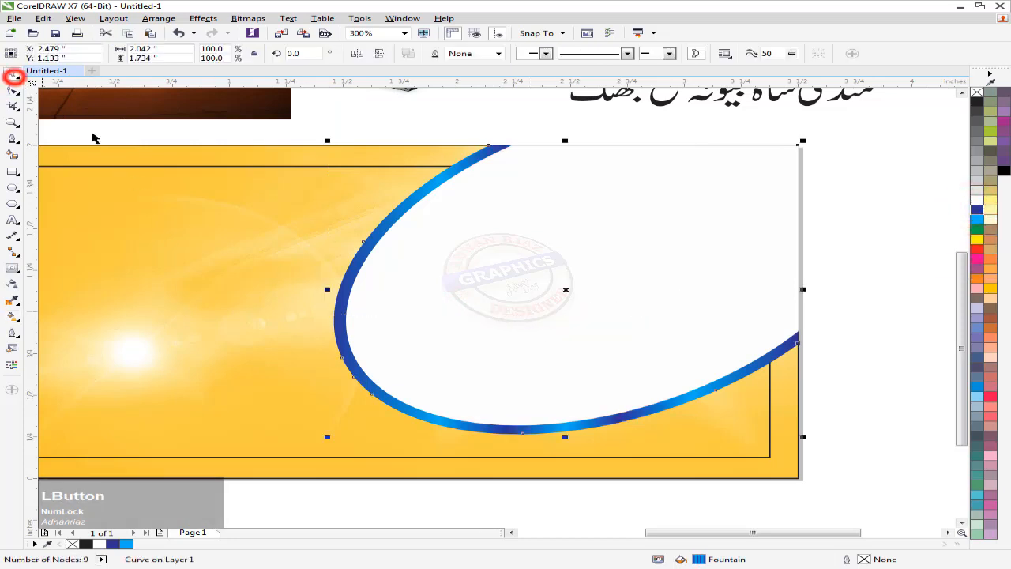
Move the main Urdu title onto the card, in front of the oval, aligned right and top
scroll(634, 214, "down", 2)
middle_click(798, 257)
left_click(797, 253)
left_click_drag(691, 252, 666, 327)
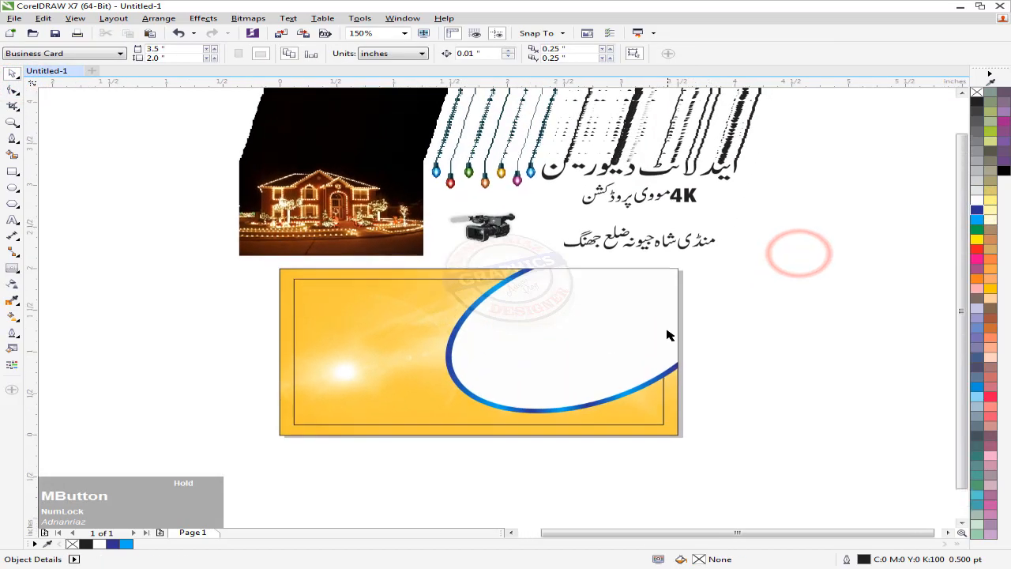
left_click_drag(491, 247, 501, 251)
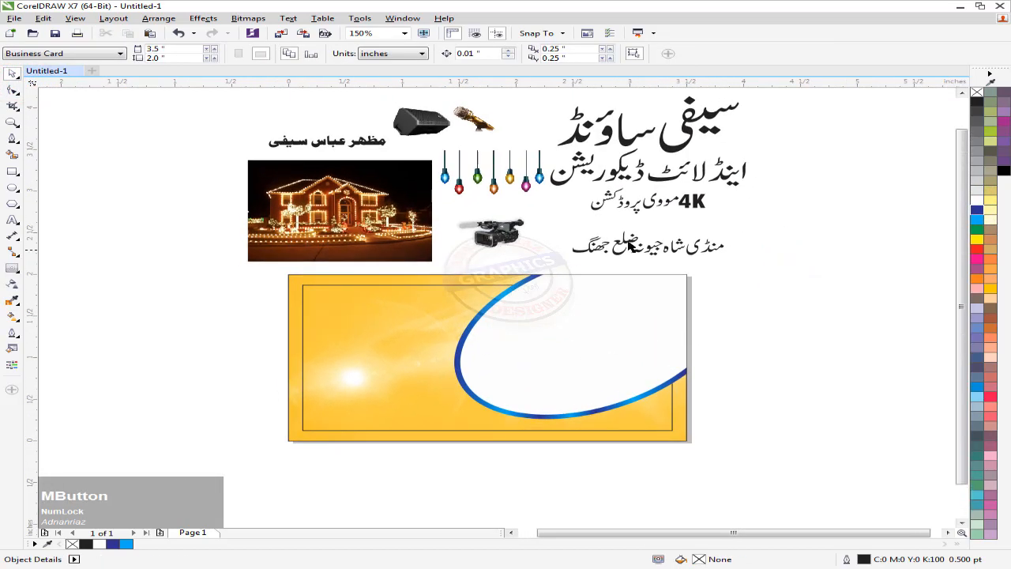
left_click_drag(687, 139, 575, 338)
scroll(575, 338, "up", 2)
key("shift+Page_Up")
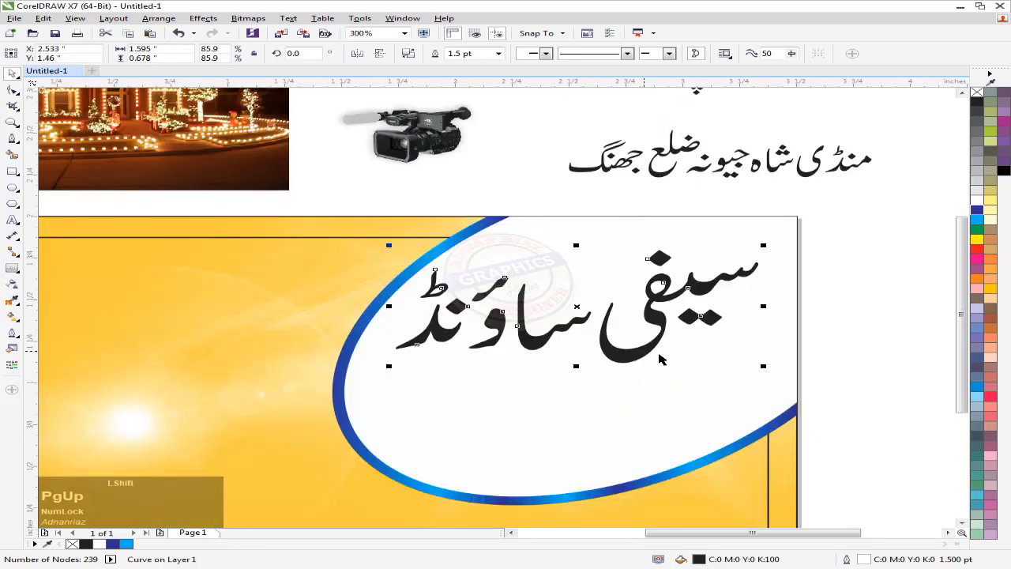
left_click(291, 275, "shift")
key("e")
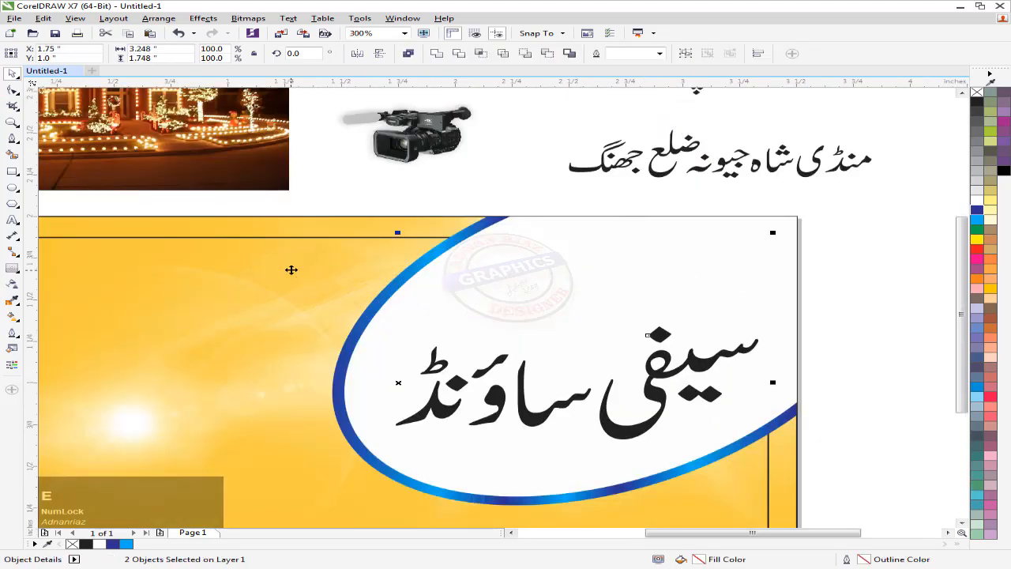
key("r")
key("t")
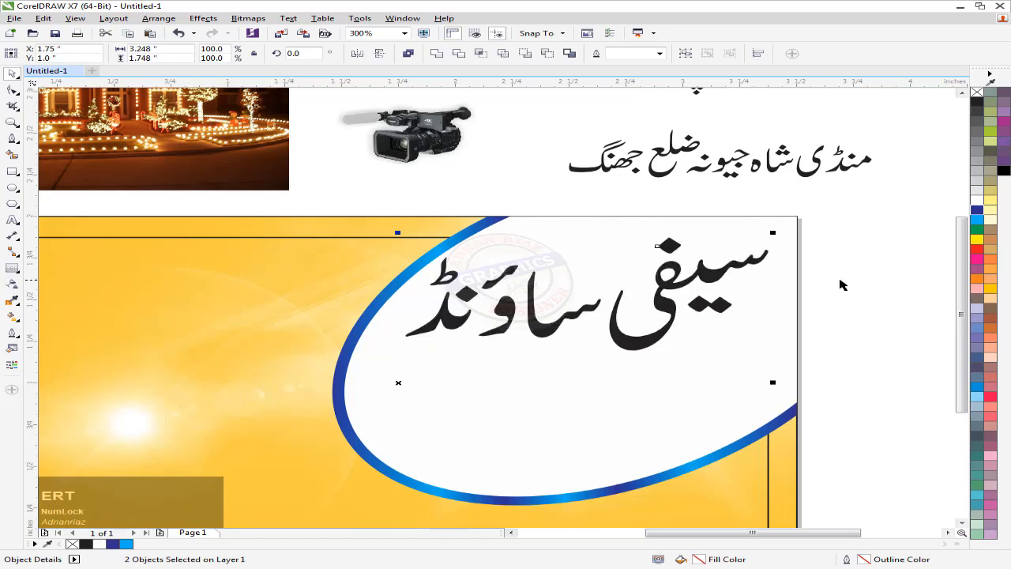
Colour the main Urdu title green
scroll(801, 277, "down", 1)
left_click_drag(799, 273, 719, 275)
left_click(807, 295)
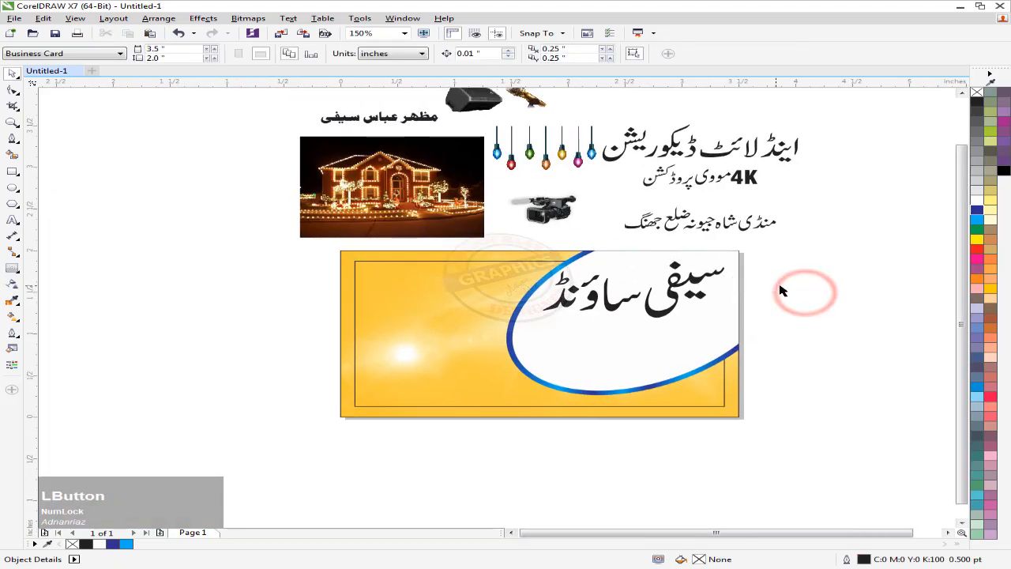
left_click_drag(674, 314, 646, 321)
scroll(646, 321, "up", 1)
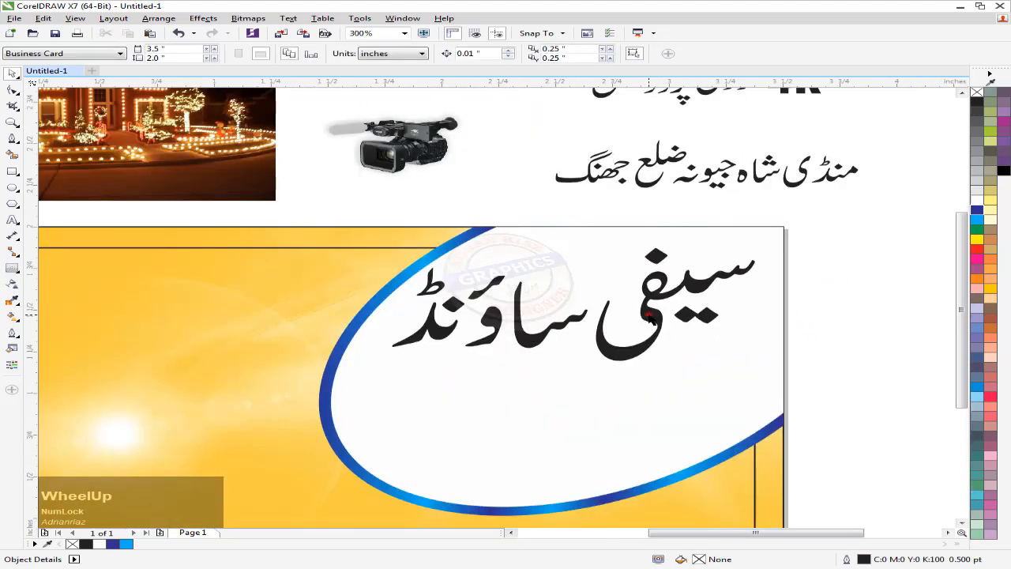
left_click(647, 317)
left_click(977, 229)
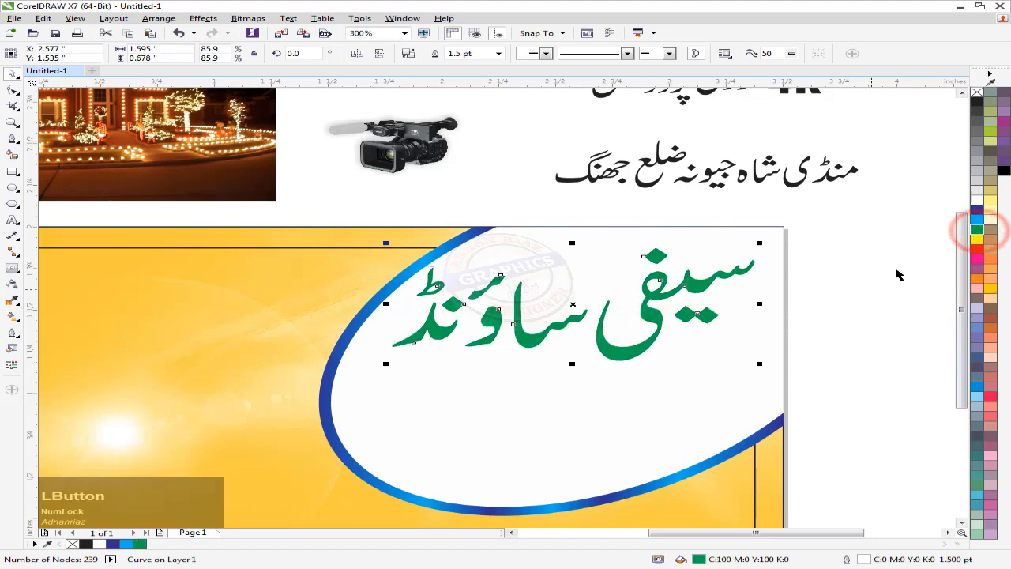
left_click(869, 241)
Drag the second Urdu title line down onto the white oval
left_click_drag(869, 241, 816, 350)
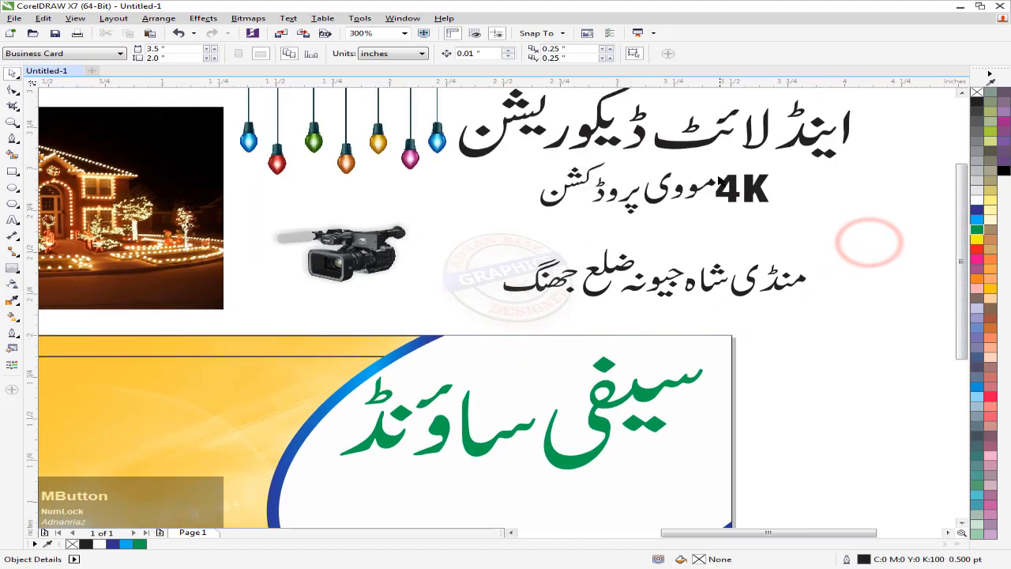
left_click_drag(694, 141, 562, 495)
left_click_drag(602, 506, 671, 320)
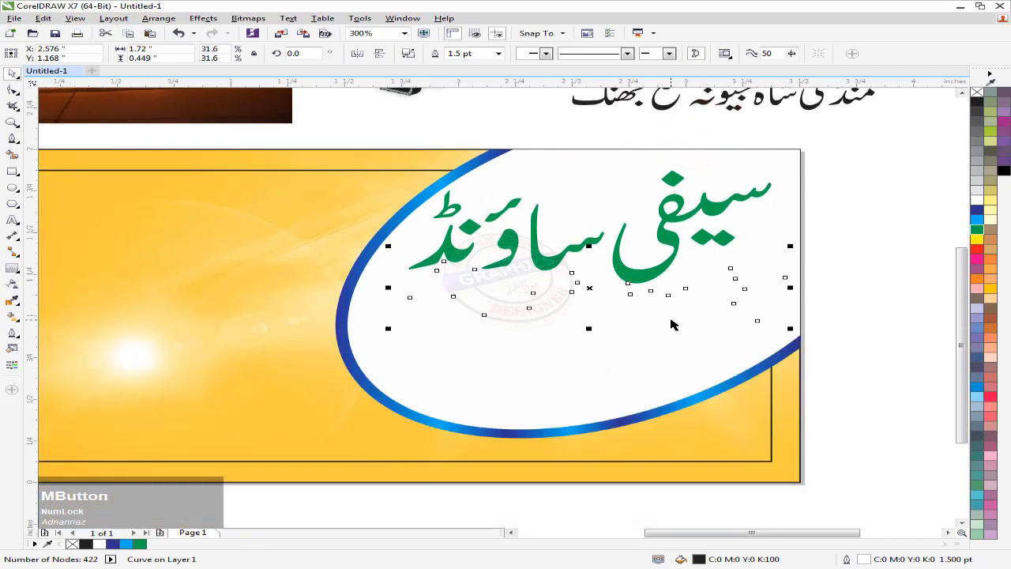
Bring the second Urdu line in front of the oval, set it below the green title, and colour it dark blue
key("shift+Page_Up")
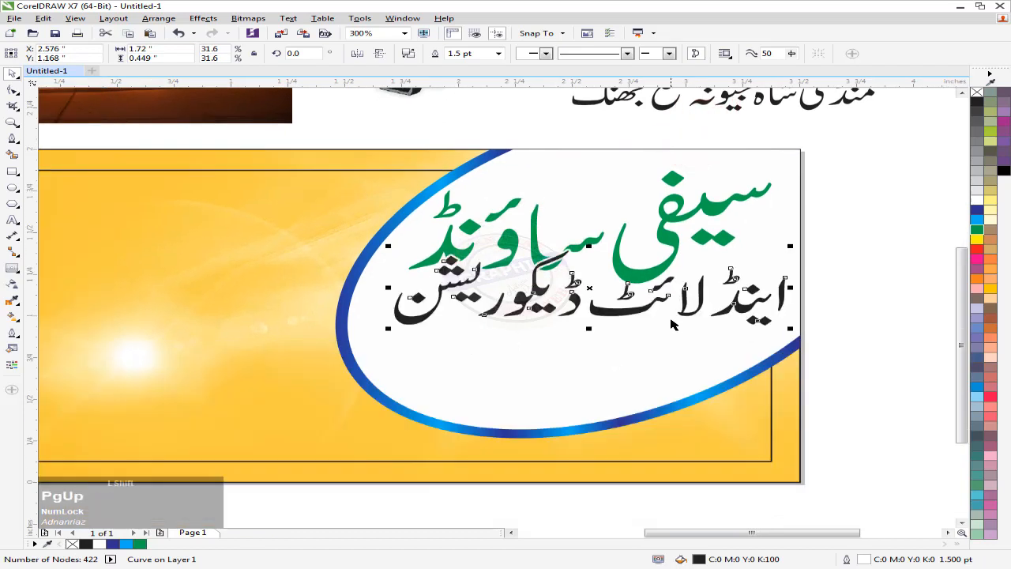
left_click(284, 335, "shift")
key("e")
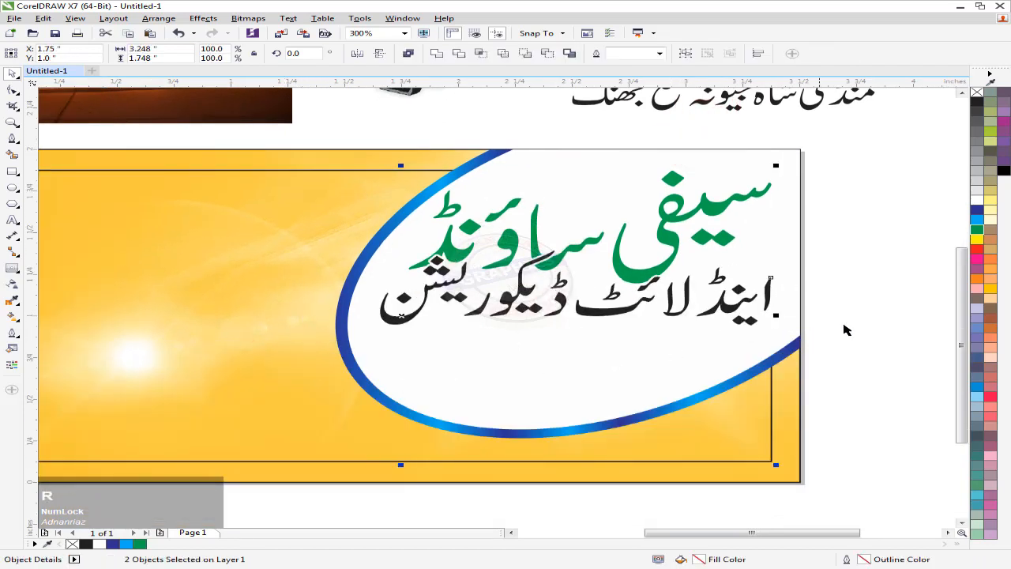
left_click(877, 310)
left_click_drag(728, 303, 720, 327)
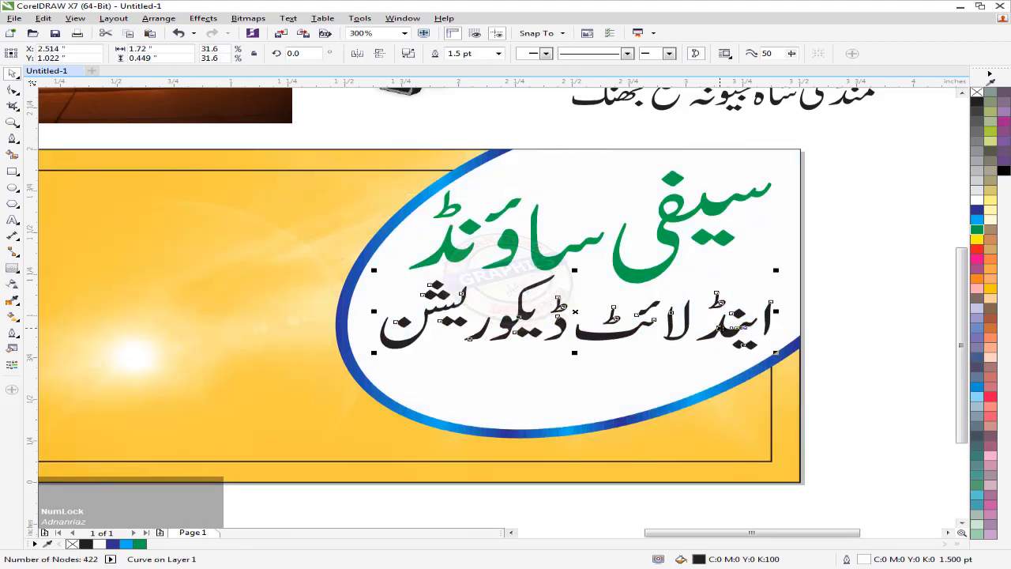
left_click(977, 210)
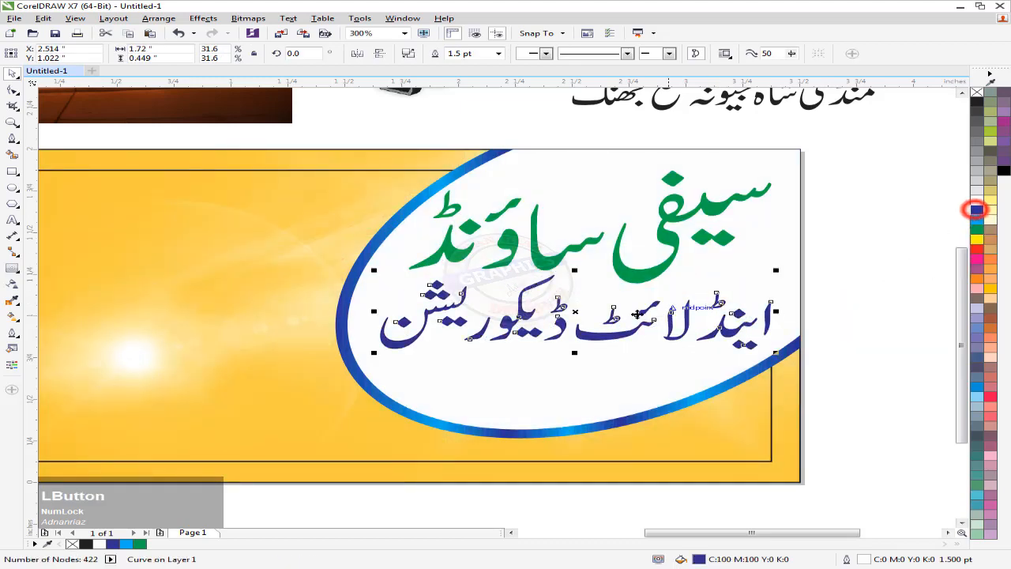
middle_click(797, 302)
left_click(797, 297)
Move the 4K line onto the card in front of the oval and colour it dark blue
middle_click(805, 245)
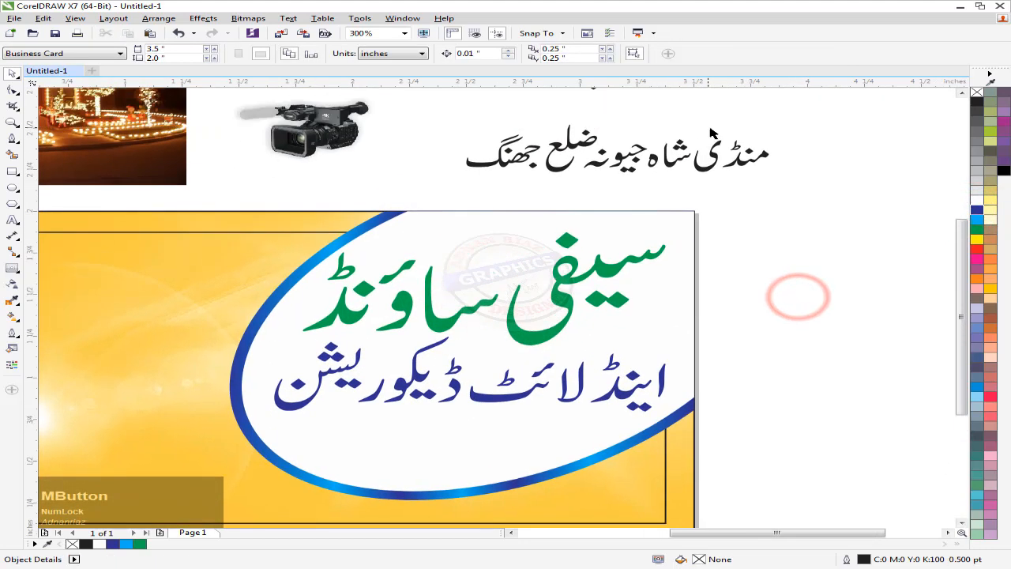
scroll(711, 128, "down", 1)
middle_click(711, 128)
left_click_drag(700, 149, 580, 333)
scroll(580, 332, "up", 1)
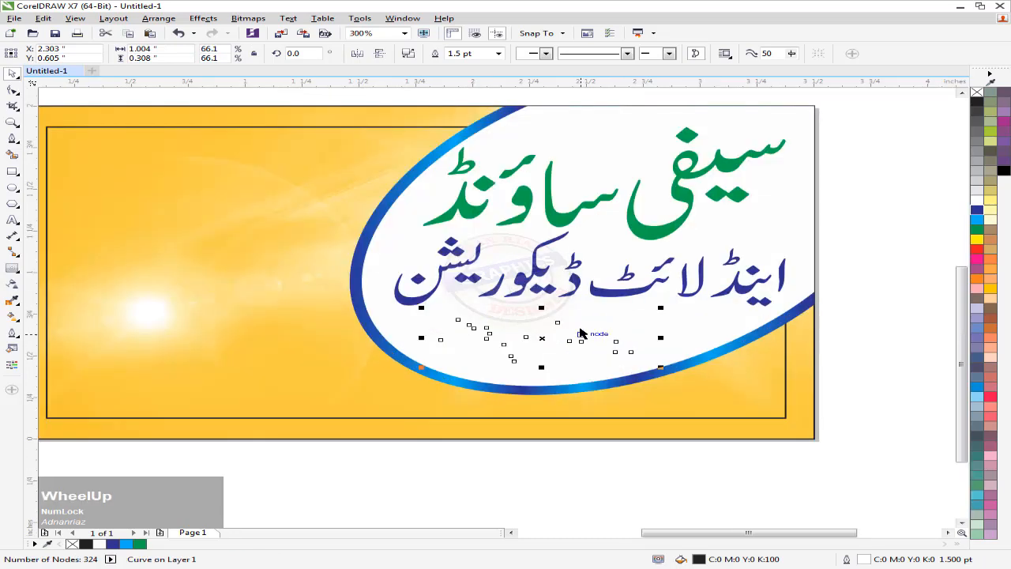
key("shift+Page_Up")
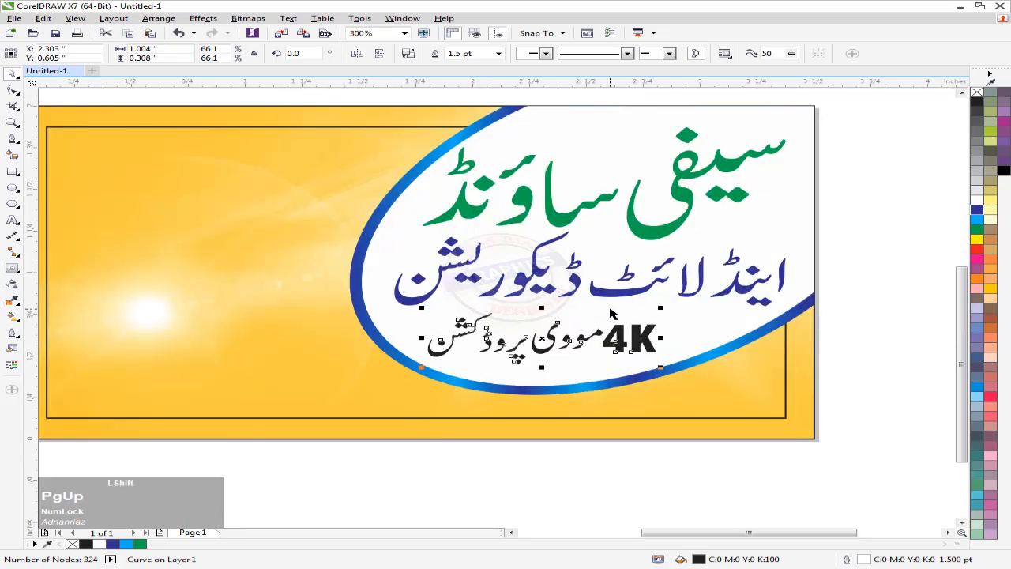
left_click(977, 209)
left_click(868, 206)
scroll(860, 202, "down", 2)
middle_click(803, 208)
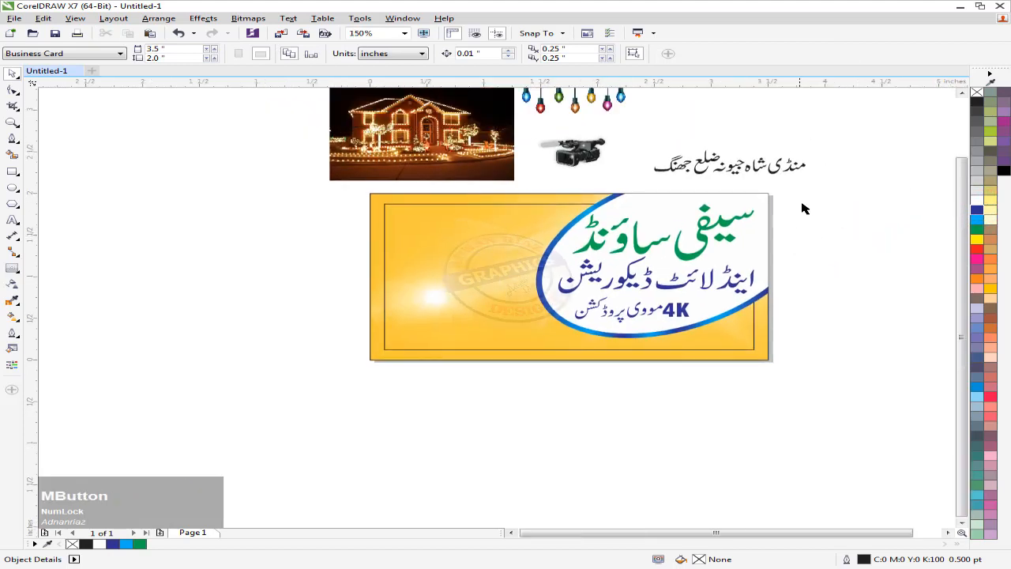
Give the three Urdu text lines a white outline and group them
left_click_drag(557, 335, 543, 343)
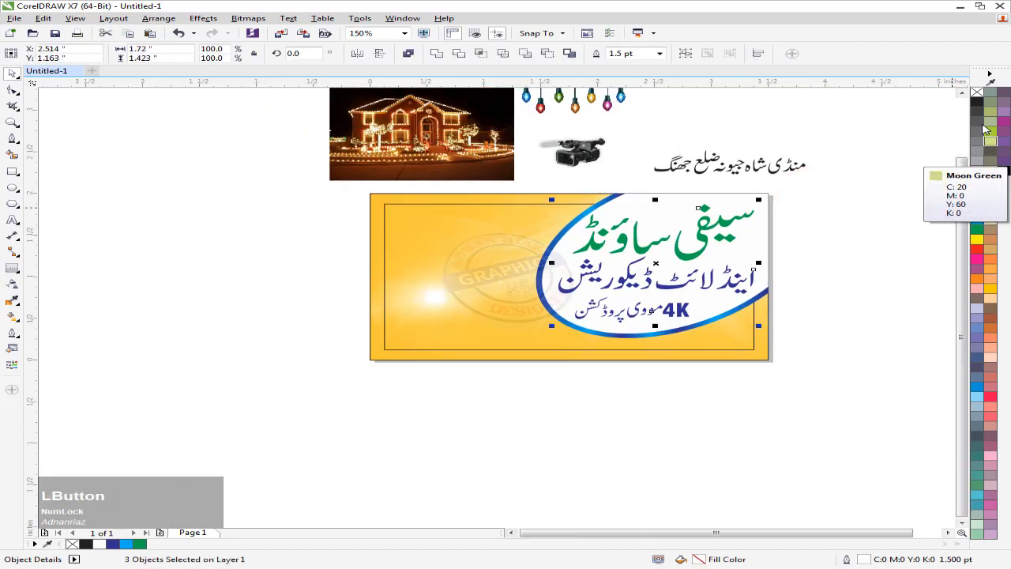
right_click(976, 108)
key("z")
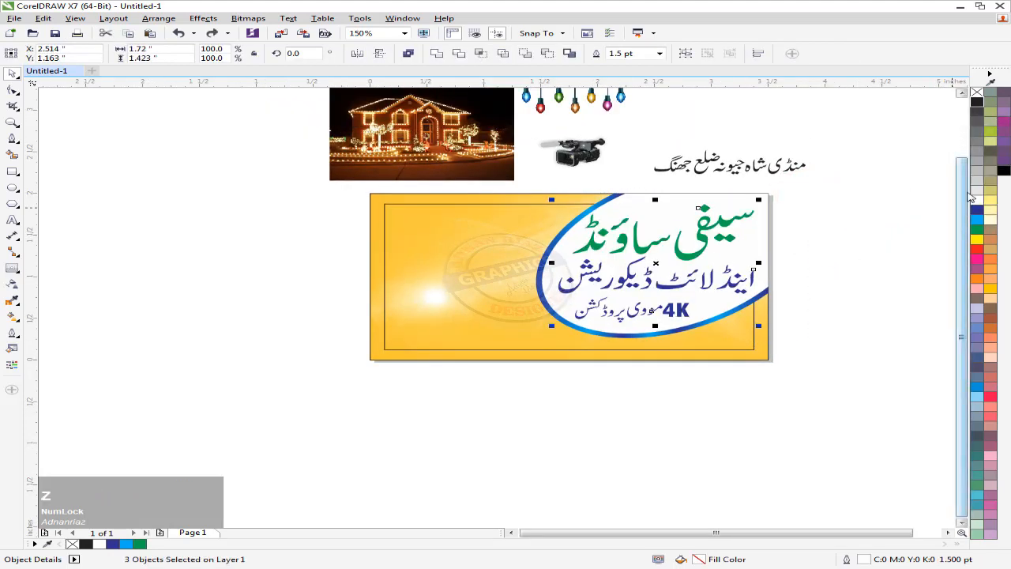
right_click(973, 198)
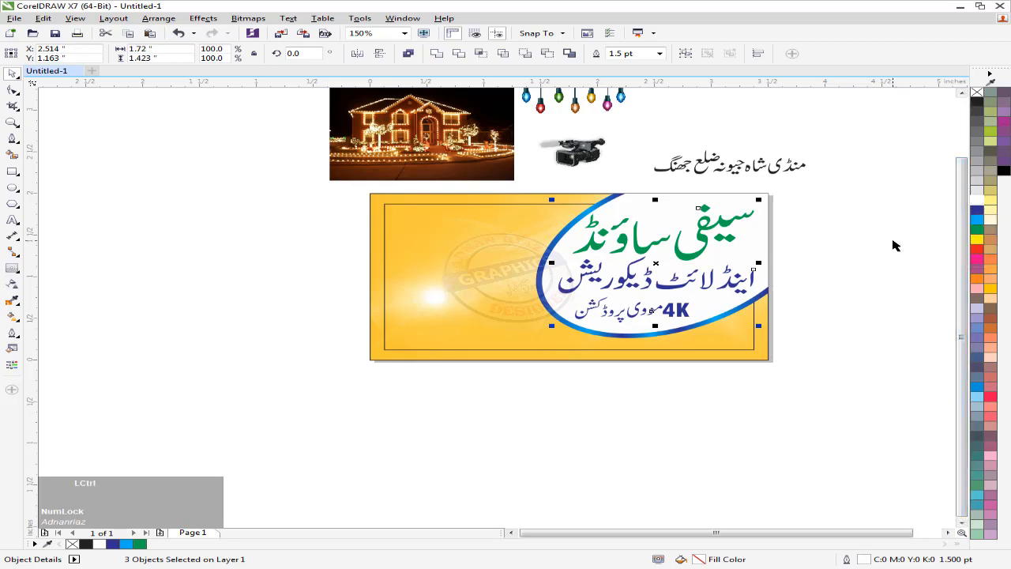
key("ctrl+g")
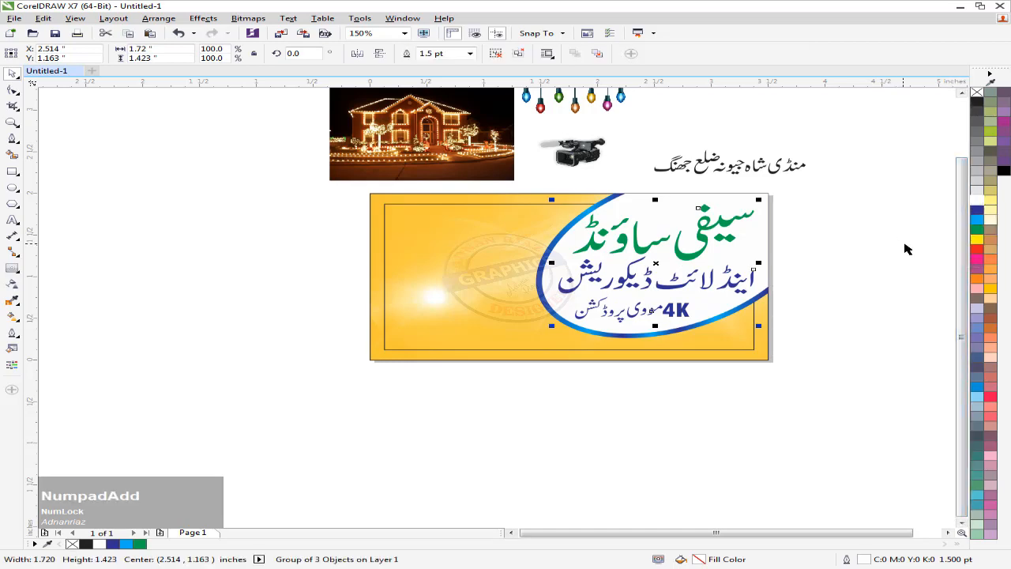
scroll(746, 241, "up", 2)
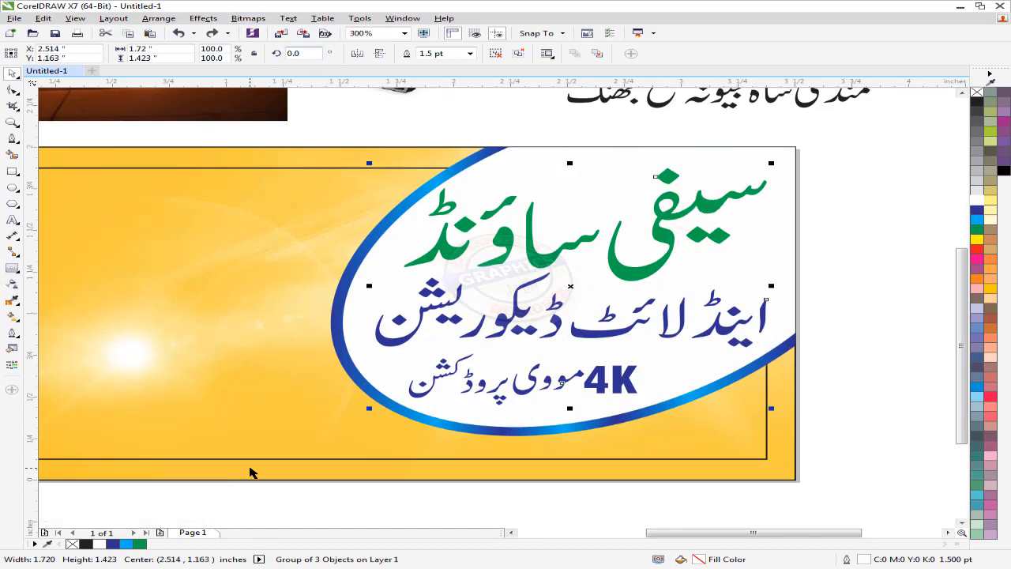
Fill the text group rich black: C80 M80 Y80 K100
key("F11")
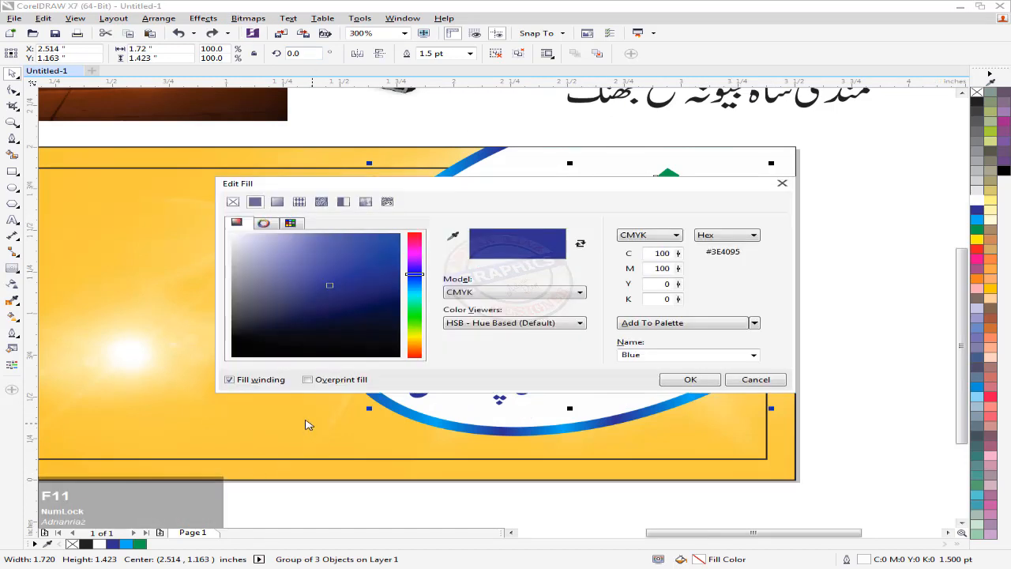
left_click(660, 299)
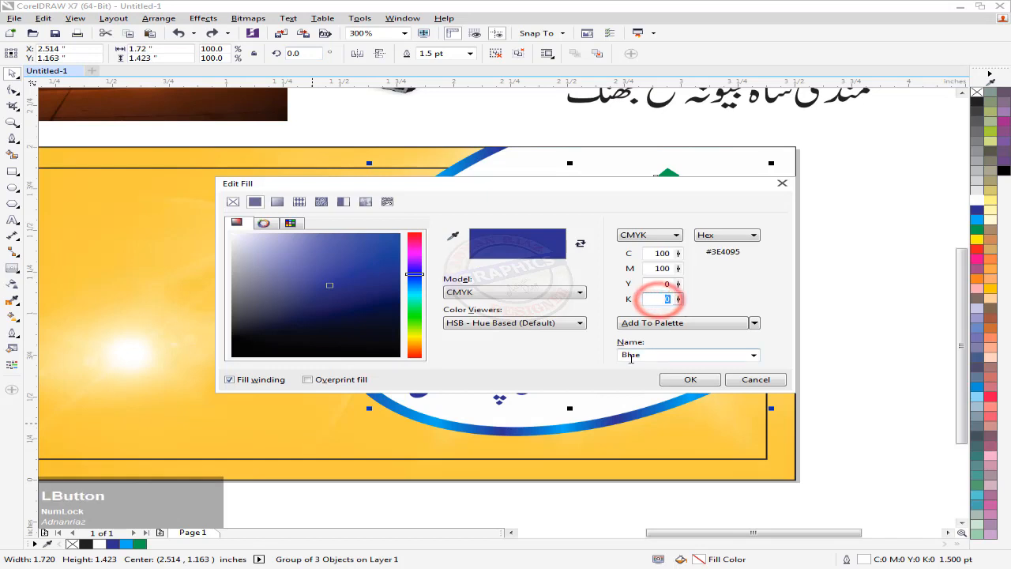
type("100")
left_click(665, 283)
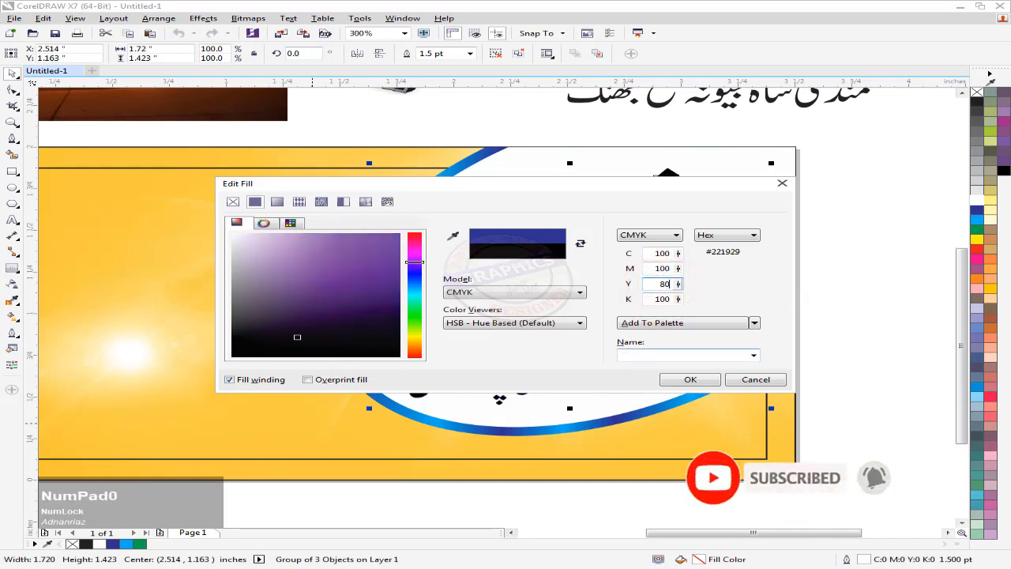
type("80")
key("ctrl+a")
key("ctrl+c")
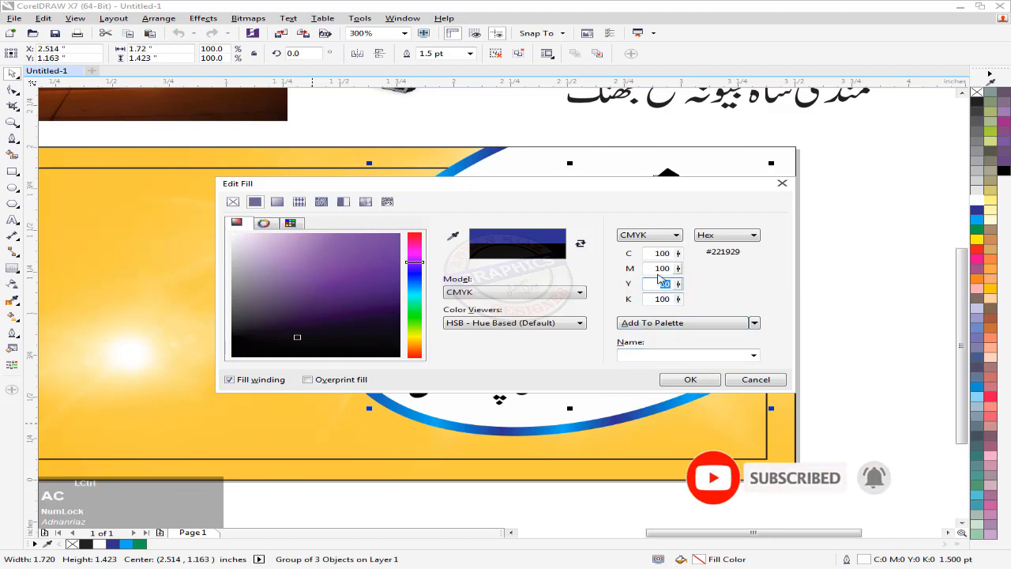
left_click(655, 268)
key("ctrl+v")
left_click(649, 253)
key("ctrl+v")
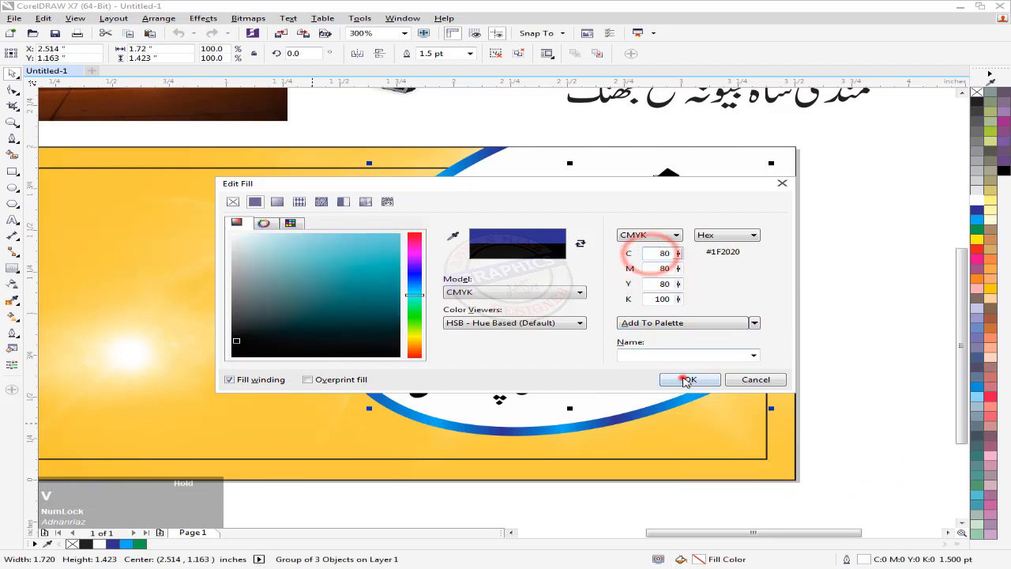
left_click(686, 380)
left_click(857, 277)
left_click(669, 240)
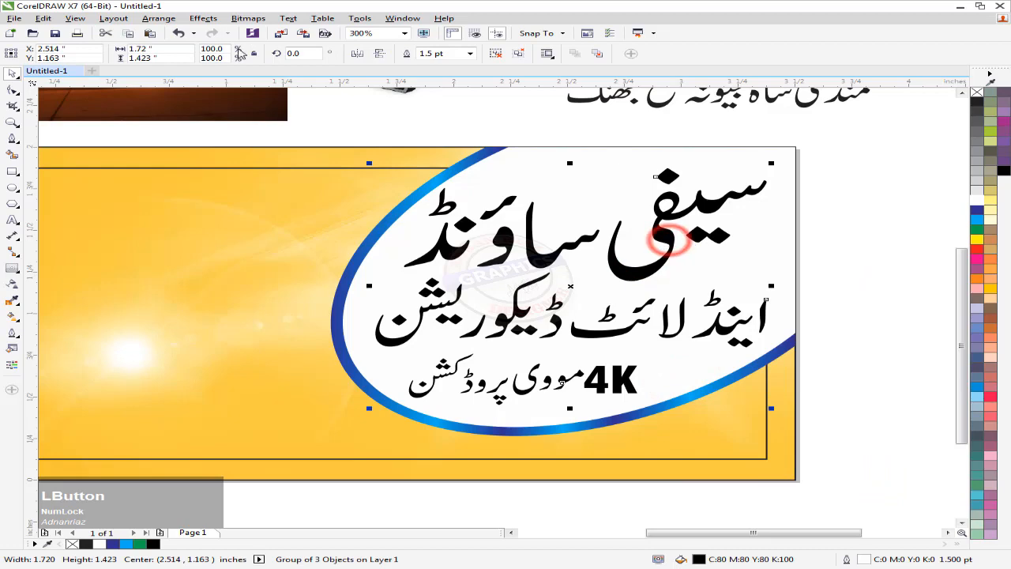
Make a Gaussian-blurred bitmap of the Urdu lines and send it behind the text
left_click(246, 18)
left_click(266, 33)
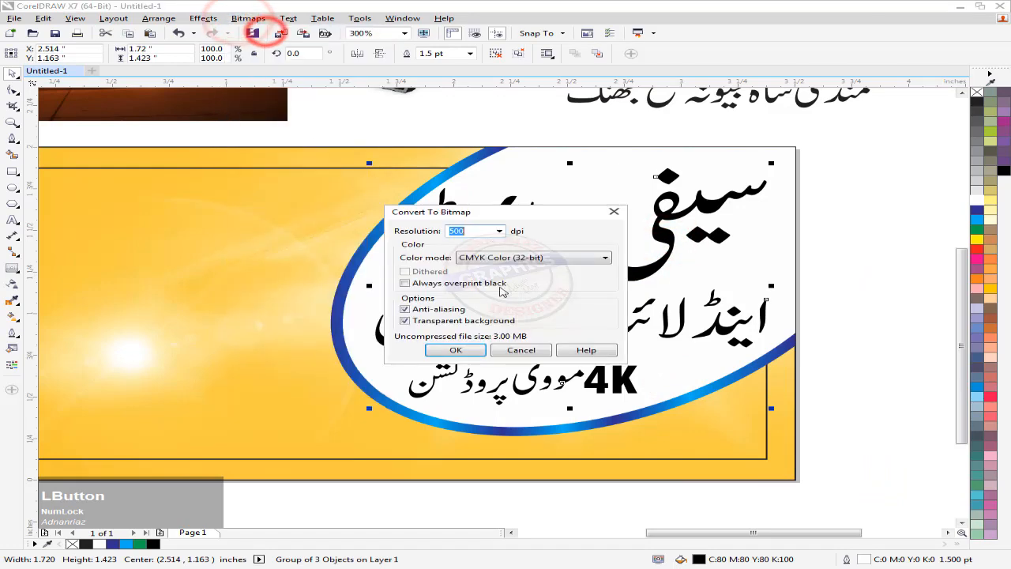
left_click(456, 352)
left_click(246, 18)
mouse_move(359, 271)
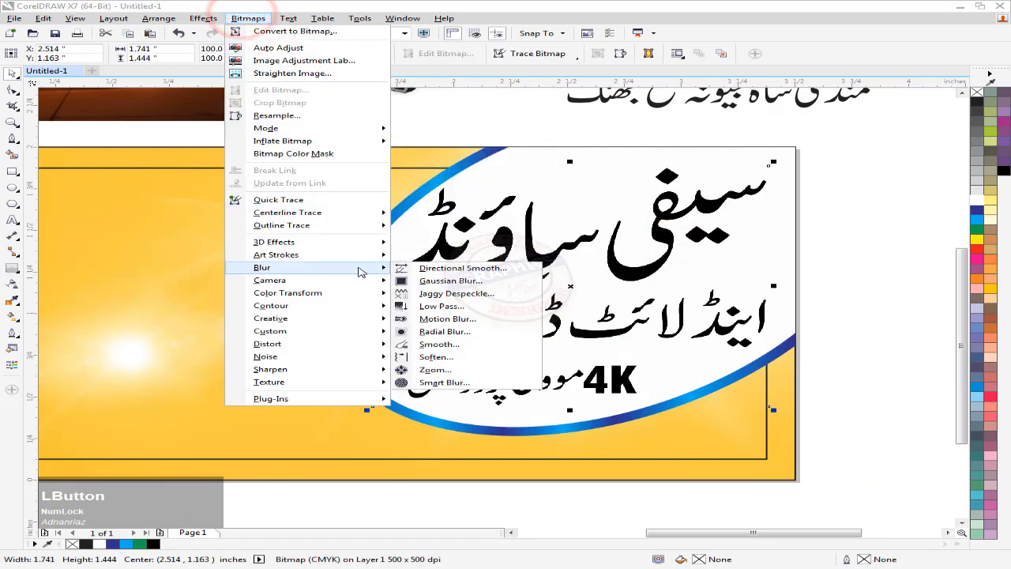
left_click(448, 280)
left_click(565, 316)
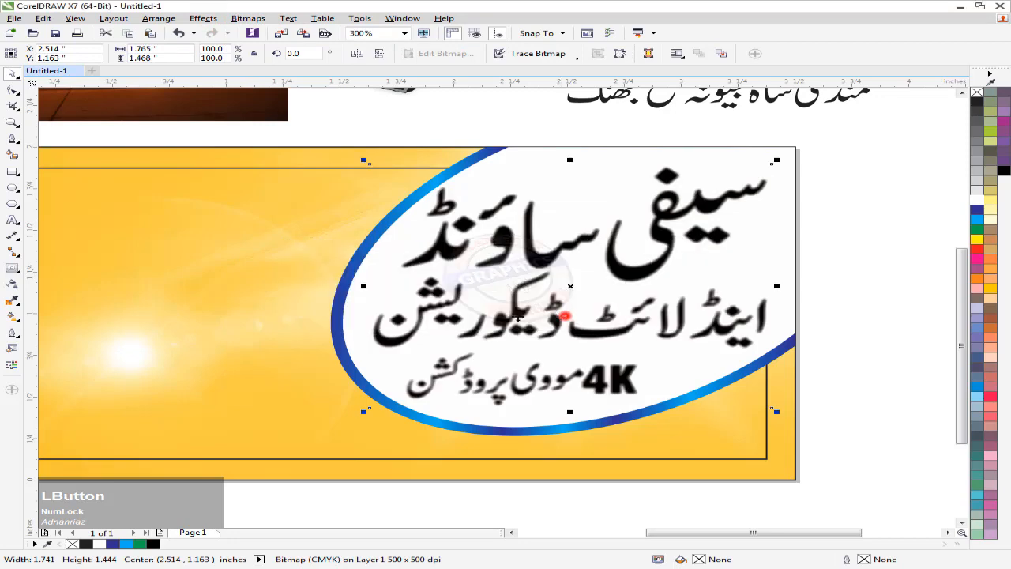
key("ctrl+Page_Down")
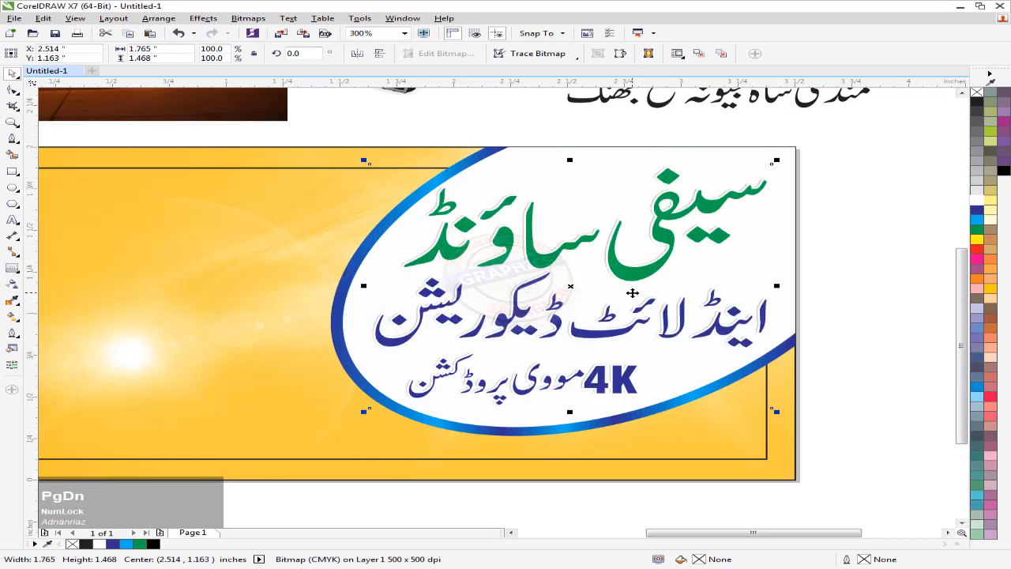
Blur the shadow bitmap again with a stronger 4.8 radius
left_click(204, 18)
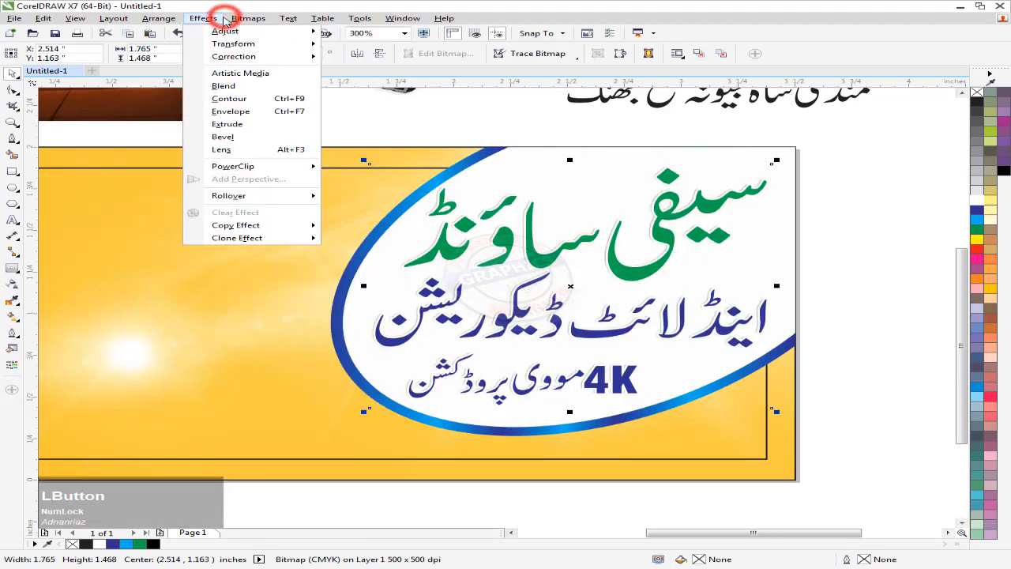
mouse_move(248, 18)
mouse_move(282, 267)
left_click(420, 281)
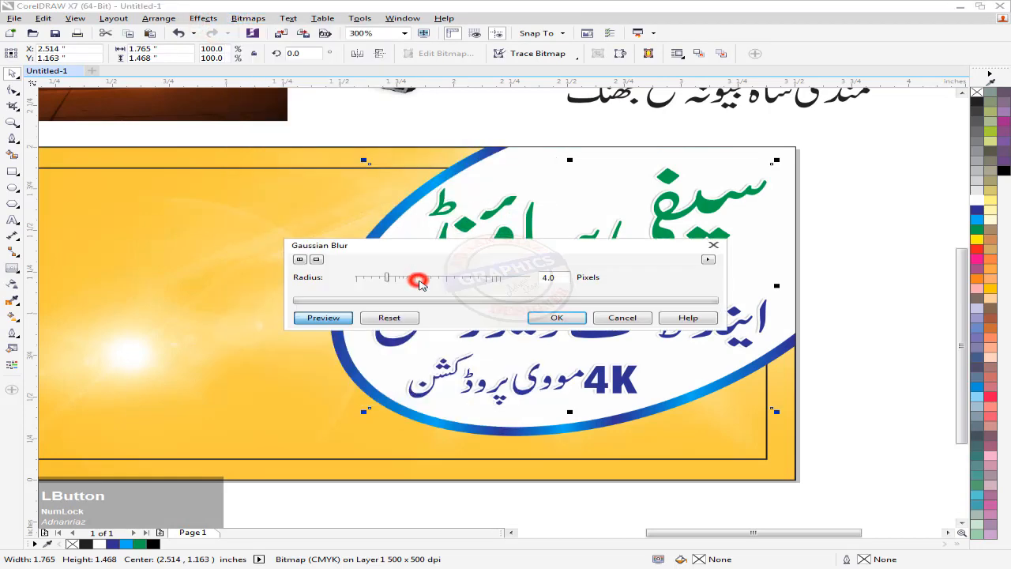
left_click_drag(388, 279, 393, 279)
left_click(558, 318)
left_click(839, 228)
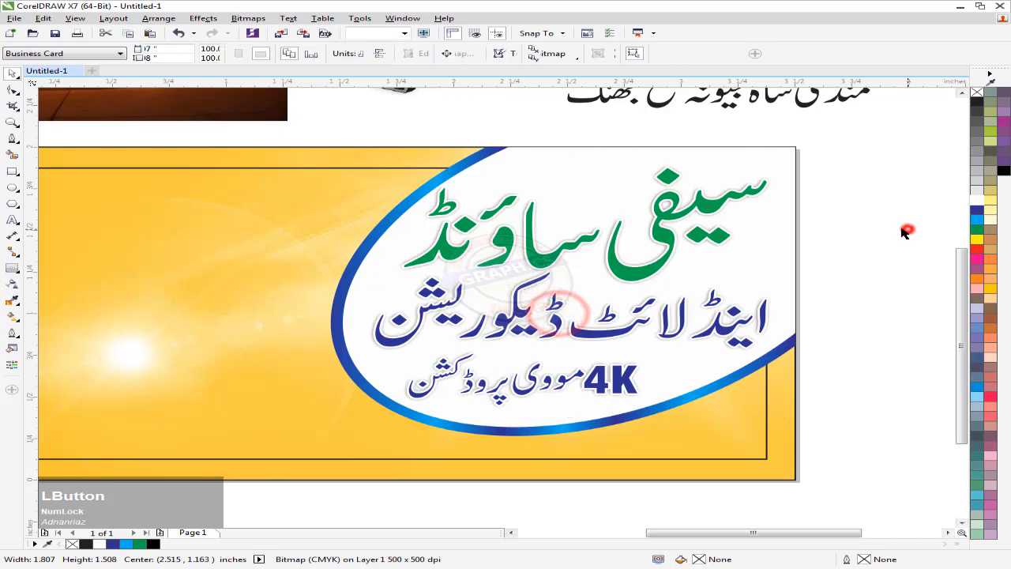
scroll(907, 228, "down", 2)
middle_click(906, 229)
left_click(829, 239)
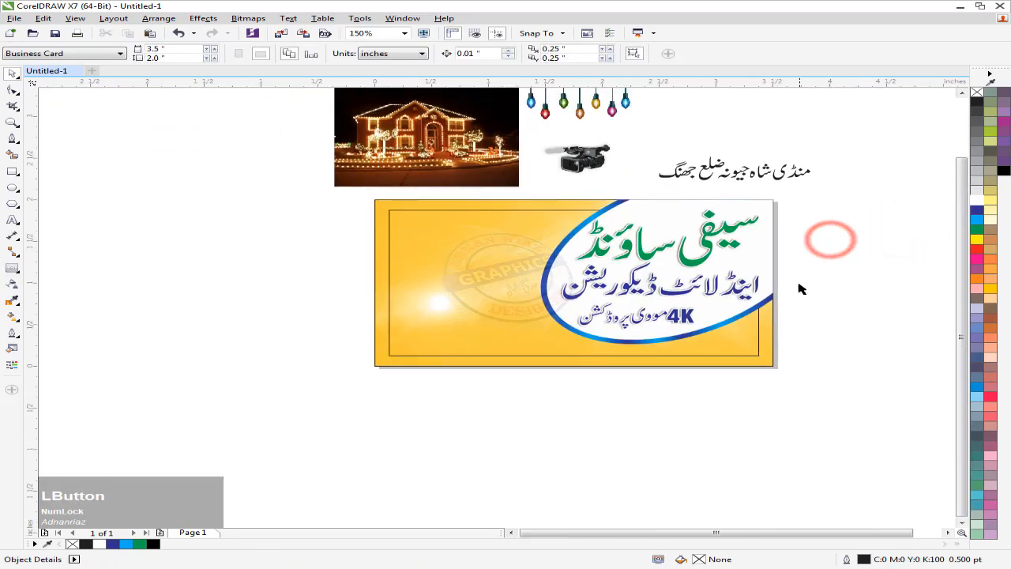
middle_click(808, 368)
scroll(766, 376, "up", 1)
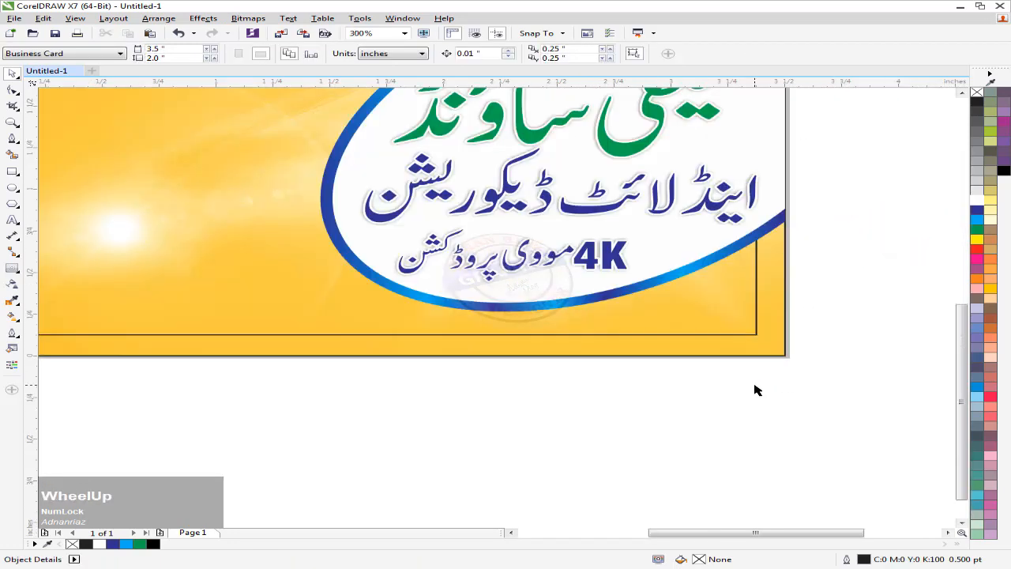
left_click(12, 171)
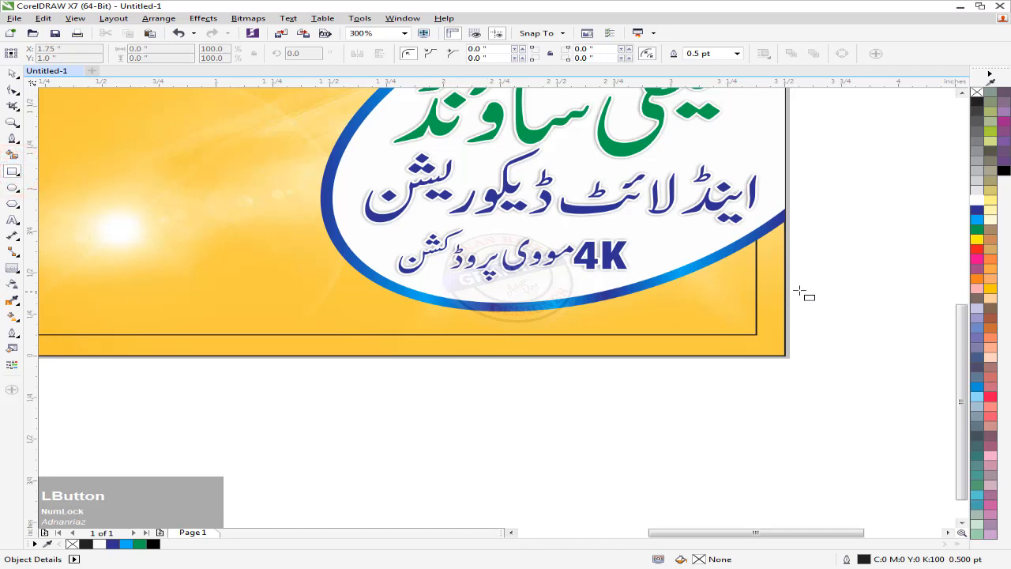
Draw a bar across the card's bottom right with rounded left corners, light blue fill and white outline
left_click_drag(800, 282, 372, 338)
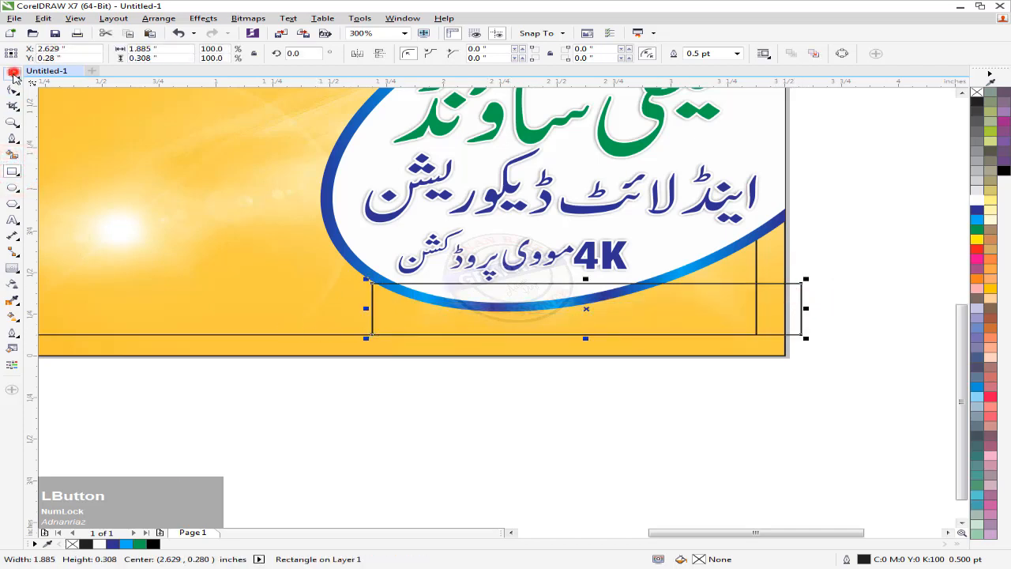
left_click(12, 90)
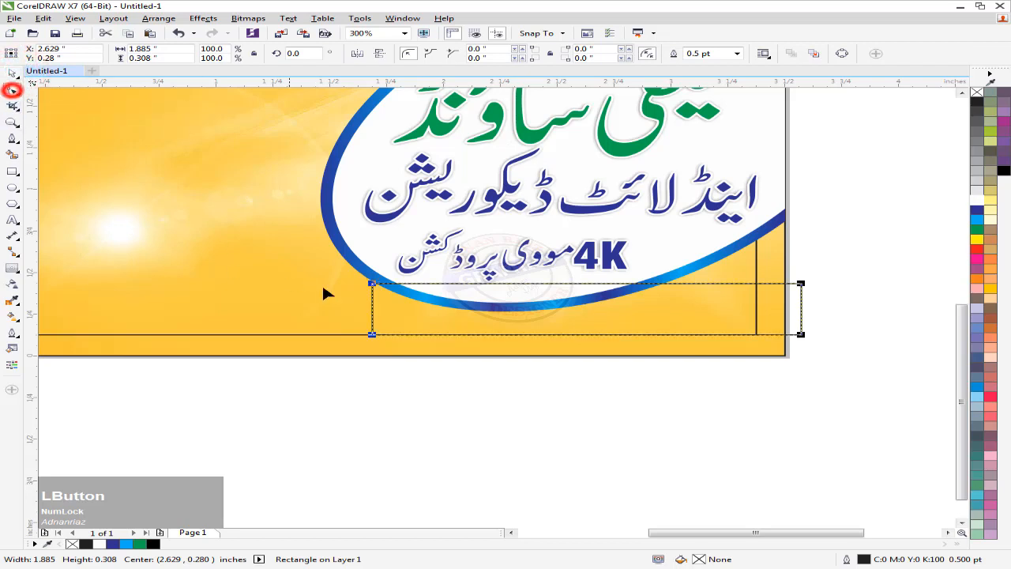
left_click_drag(372, 283, 446, 336)
left_click(372, 335, "shift")
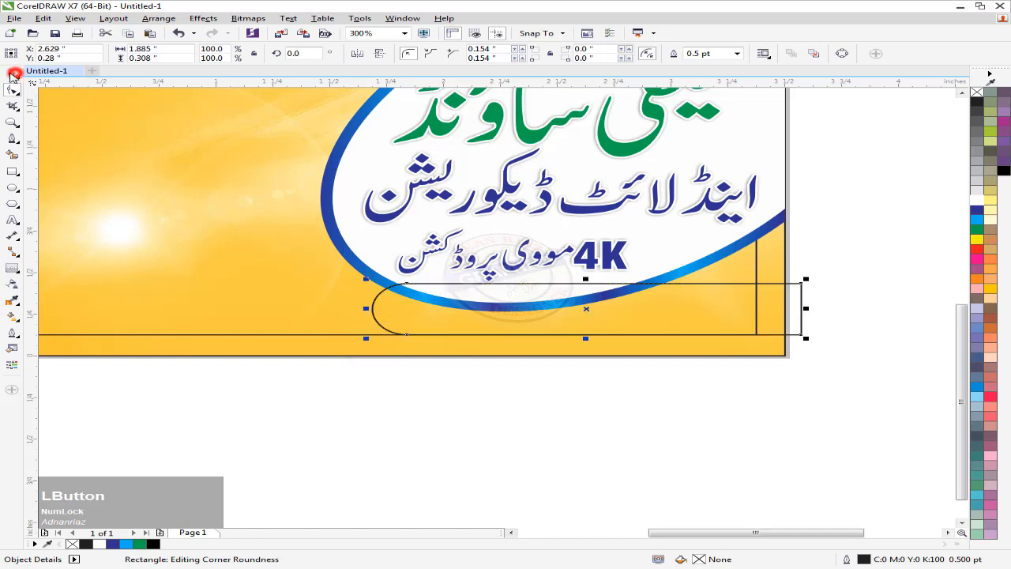
left_click(12, 75)
left_click(976, 218)
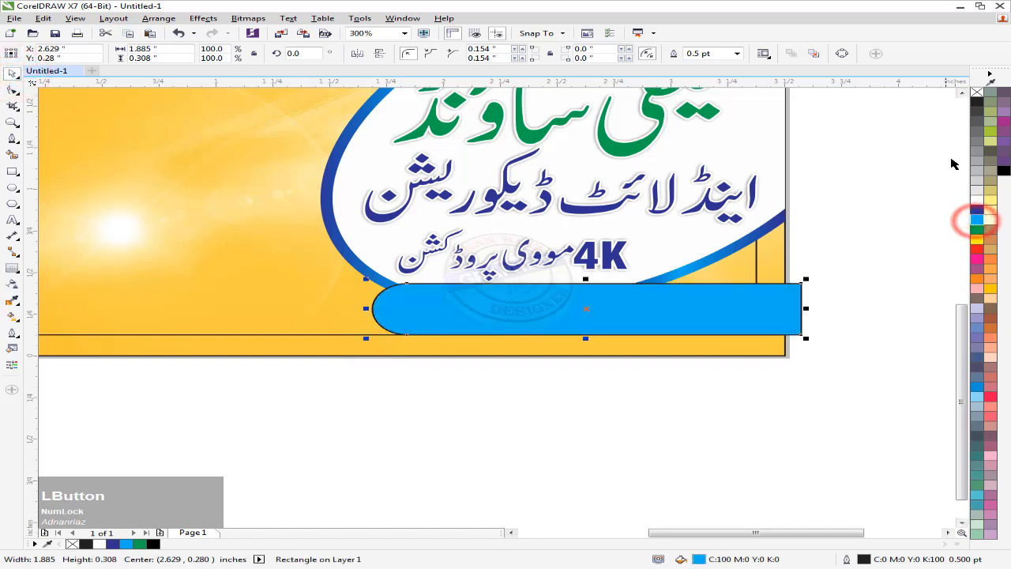
right_click(977, 199)
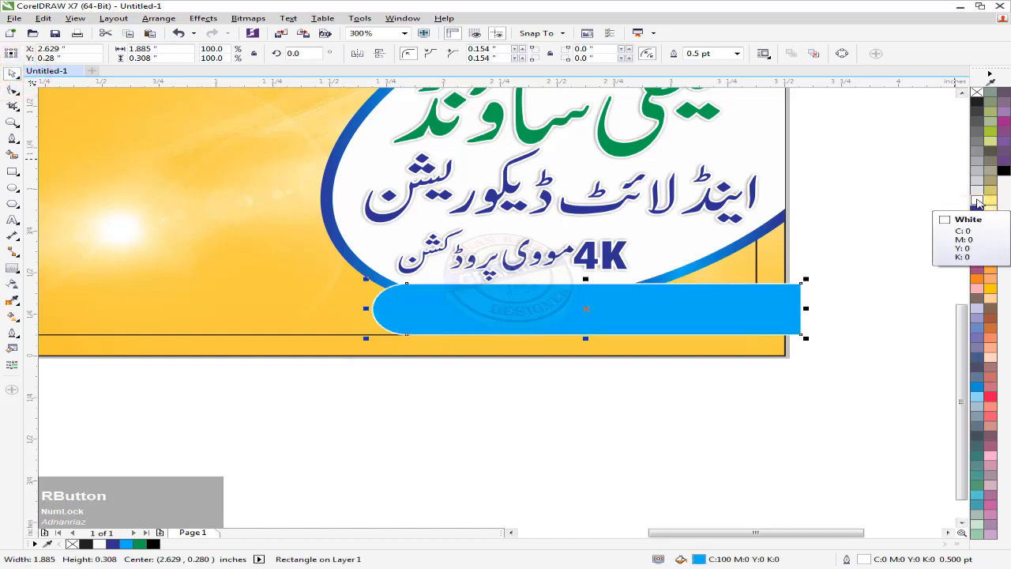
left_click(878, 257)
Intersect the blue bar with the card background to trim it at the card edge
left_click(350, 343)
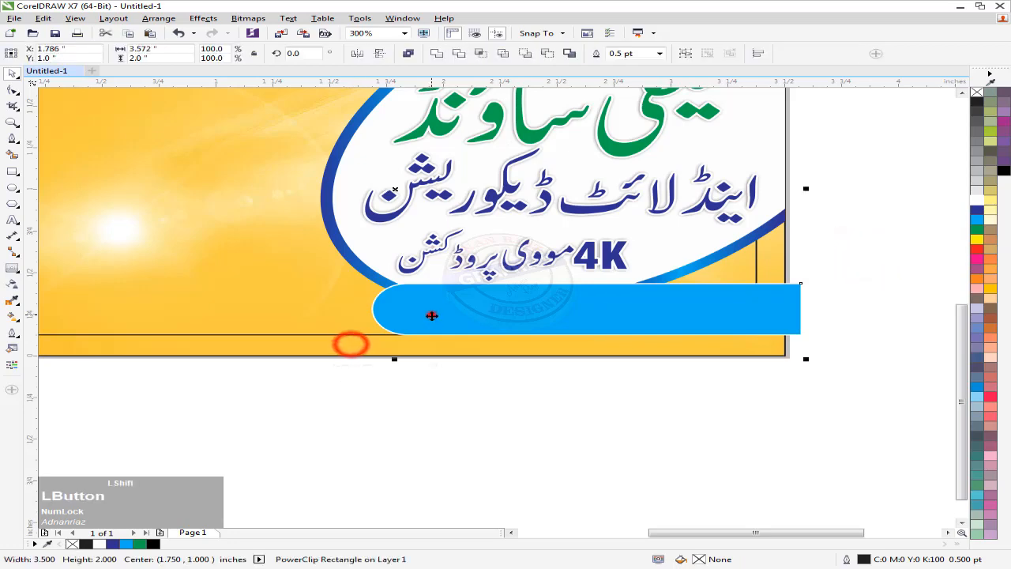
left_click(432, 315, "shift")
left_click(480, 53)
left_click(855, 243)
left_click(794, 314)
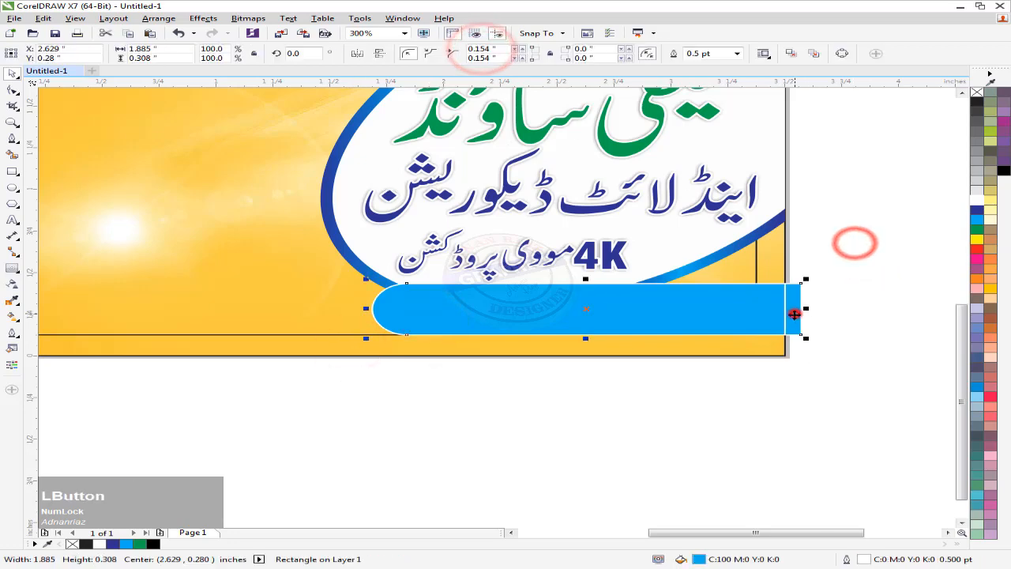
scroll(661, 316, "down", 2)
left_click_drag(793, 146, 607, 207)
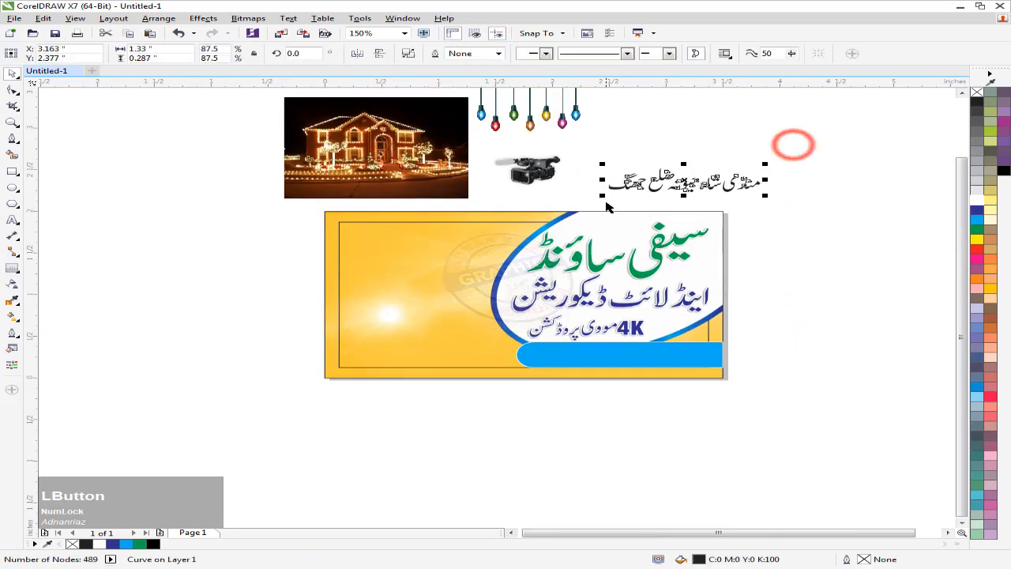
Bring the Urdu location text forward and centre it inside the blue bar
key("Page_Up")
left_click_drag(678, 185, 651, 348)
scroll(608, 362, "up", 2)
left_click(497, 343, "shift")
key("c")
key("e")
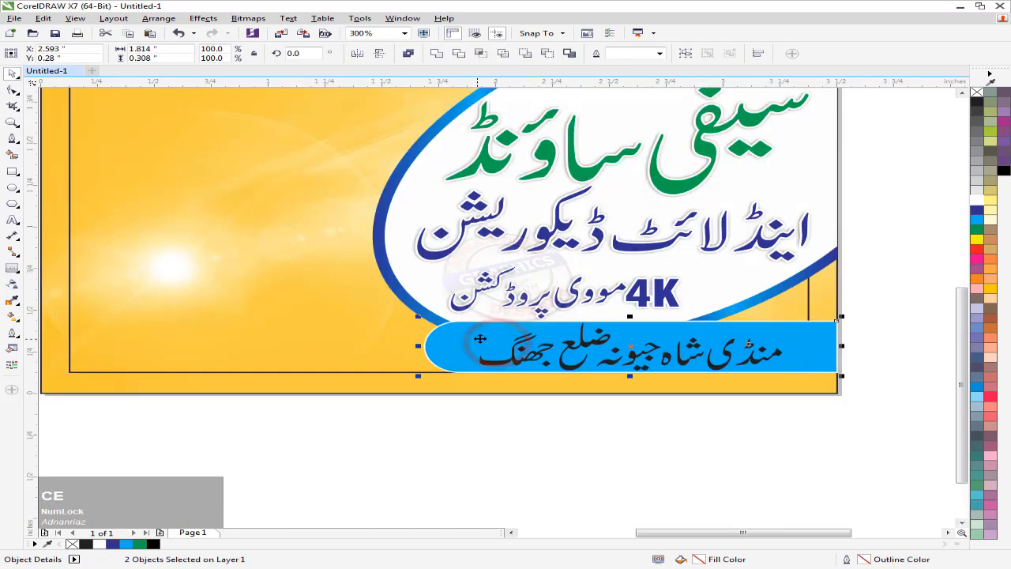
left_click(898, 326)
Colour the Urdu location text white
left_click(773, 354)
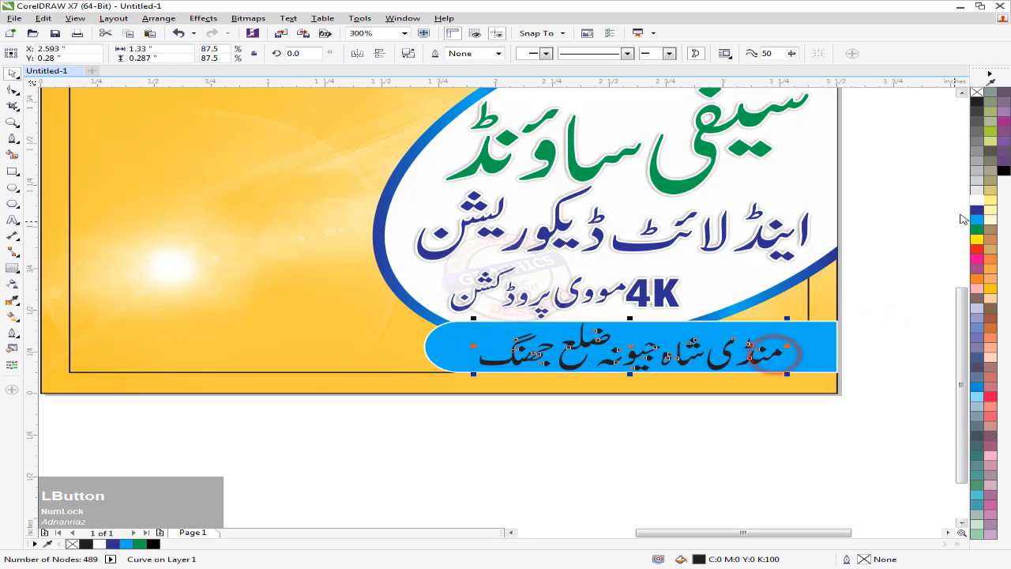
left_click(977, 198)
left_click(886, 254)
scroll(723, 329, "down", 1)
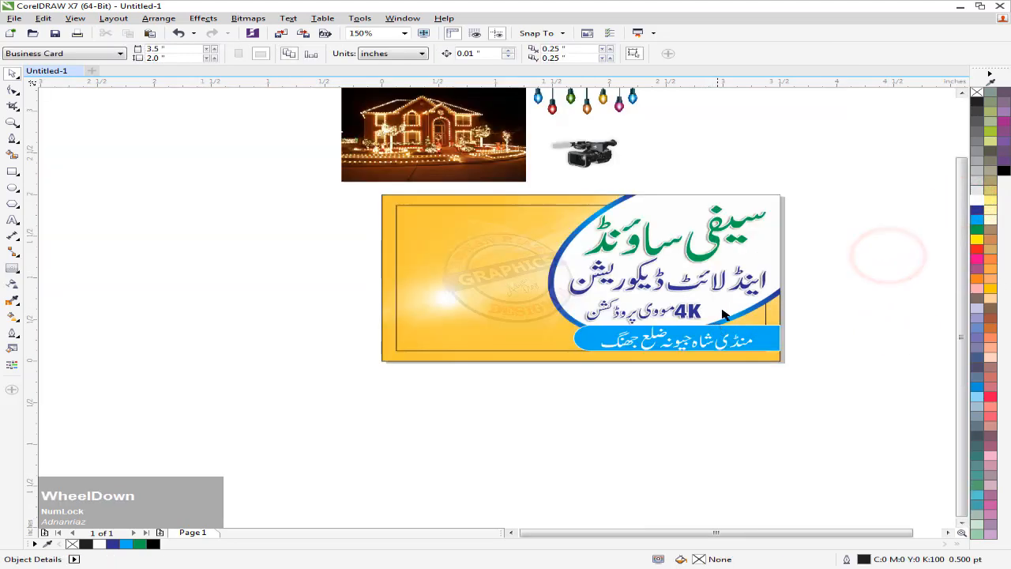
middle_click(723, 315)
Place the camera image on the card's right beside the 4K line, in front of the swoosh
left_click_drag(624, 203, 801, 365)
scroll(799, 362, "up", 1)
key("shift+Page_Up")
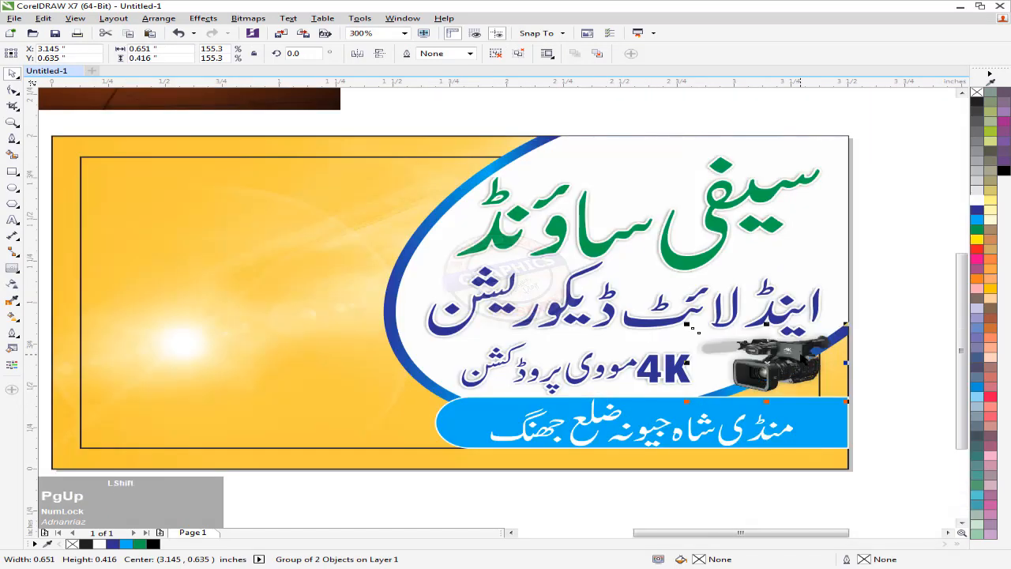
left_click(278, 382, "shift")
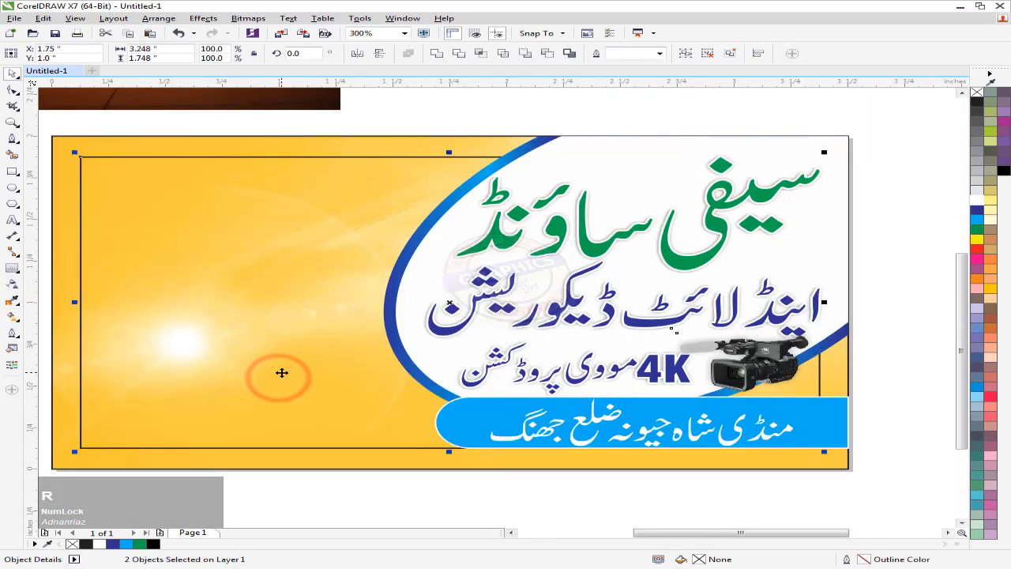
middle_click(784, 295)
left_click(784, 290)
scroll(647, 295, "up", 1)
left_click_drag(647, 306, 667, 307)
left_click(648, 234)
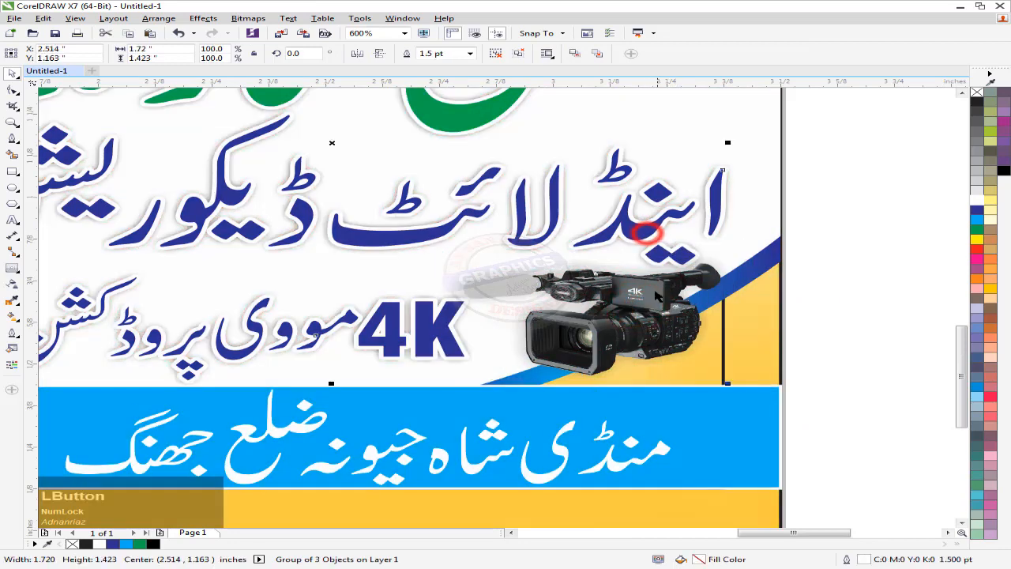
left_click(656, 317)
left_click_drag(658, 299, 659, 305)
key("Right")
key("Right")
key("Right")
key("Right")
key("Right")
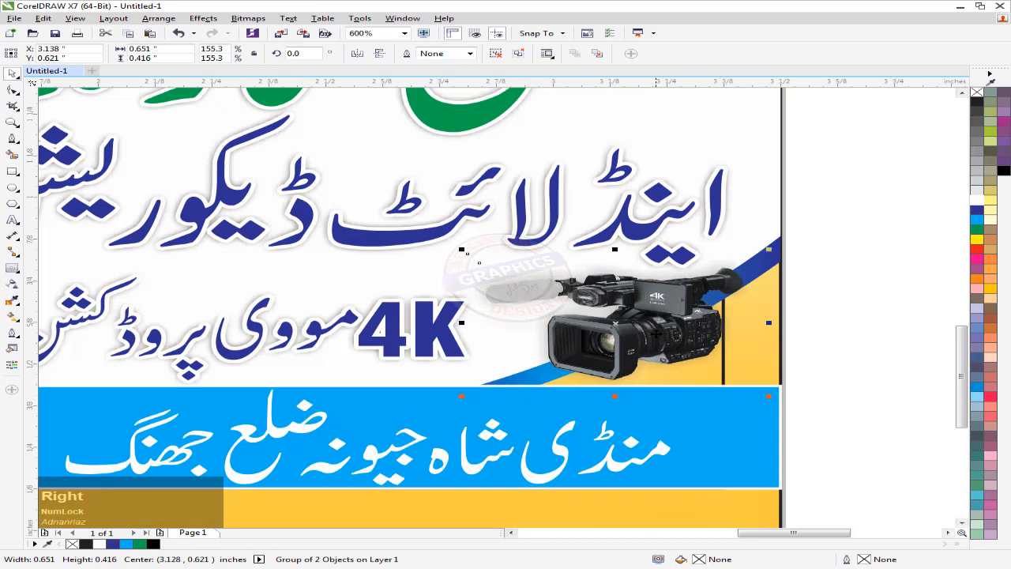
left_click(834, 288)
Move the hanging-bulbs image onto the card's top-left corner
scroll(816, 269, "down", 1)
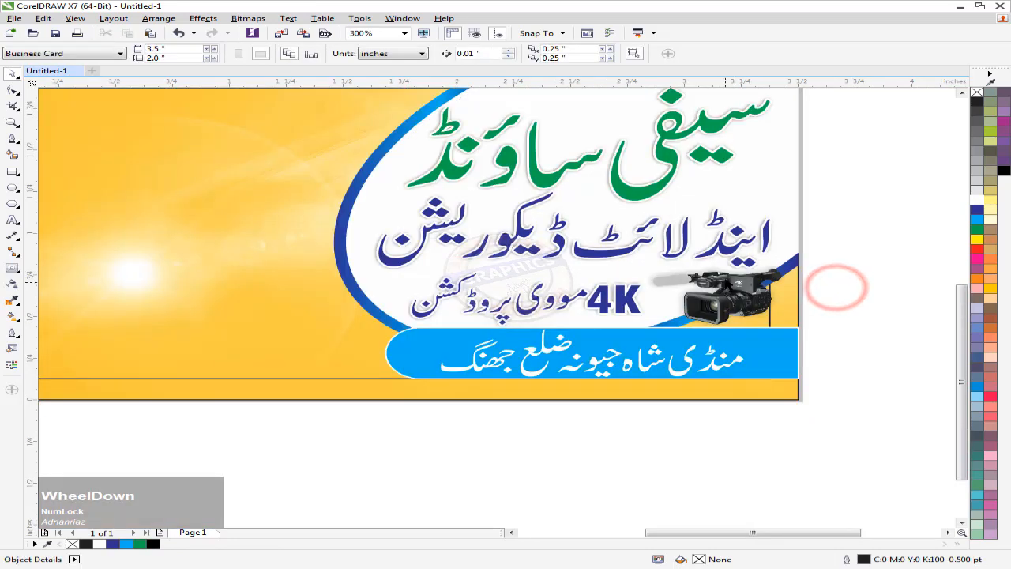
scroll(815, 268, "down", 1)
left_click_drag(559, 192, 551, 257)
left_click_drag(605, 154, 422, 267)
Mirror-copy the bulb string, crop the copy, and join both into one grouped row
scroll(421, 267, "up", 1)
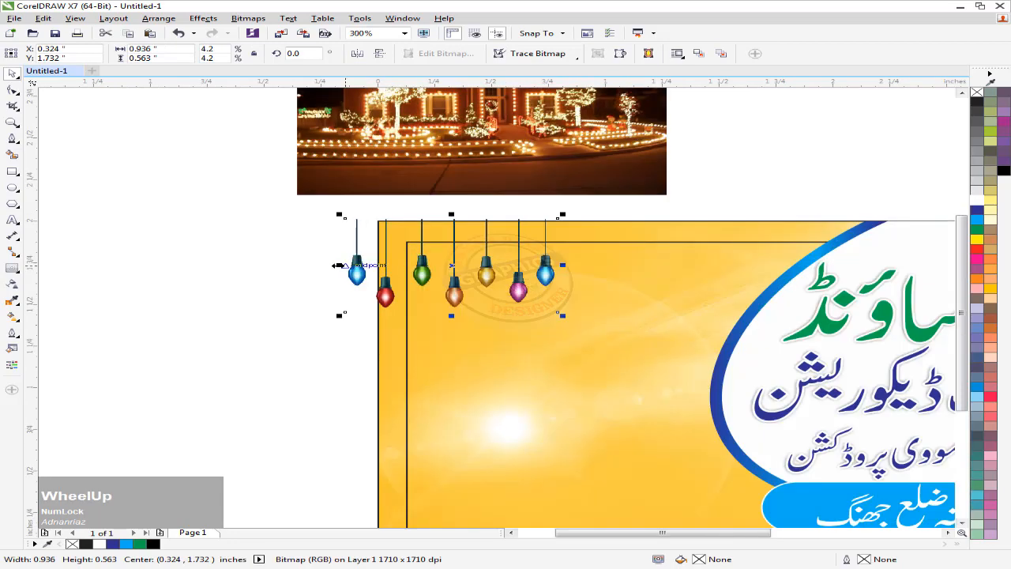
left_click_drag(339, 266, 631, 267)
right_click(632, 267)
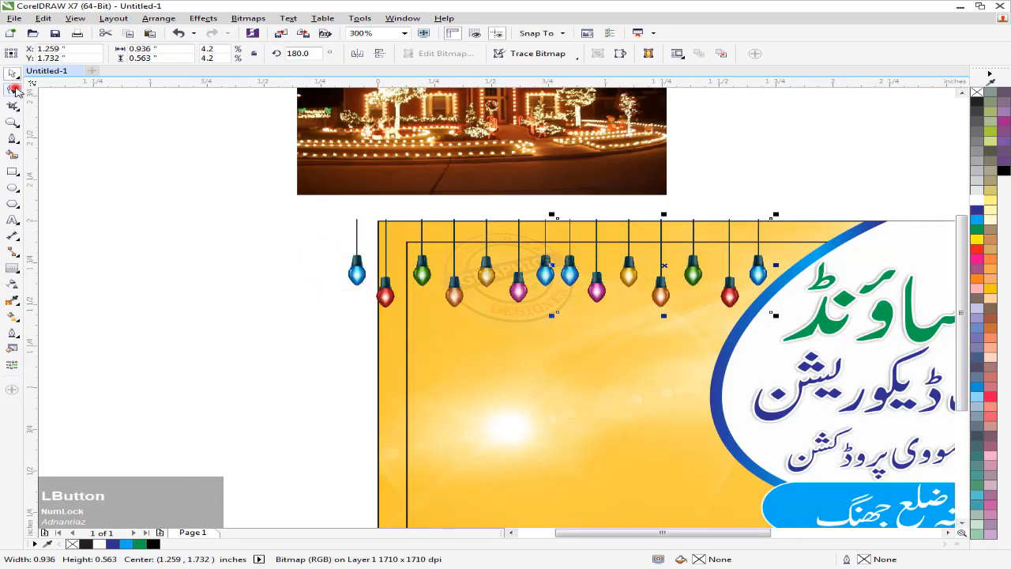
left_click(15, 91)
left_click_drag(510, 203, 590, 310)
scroll(582, 327, "up", 1)
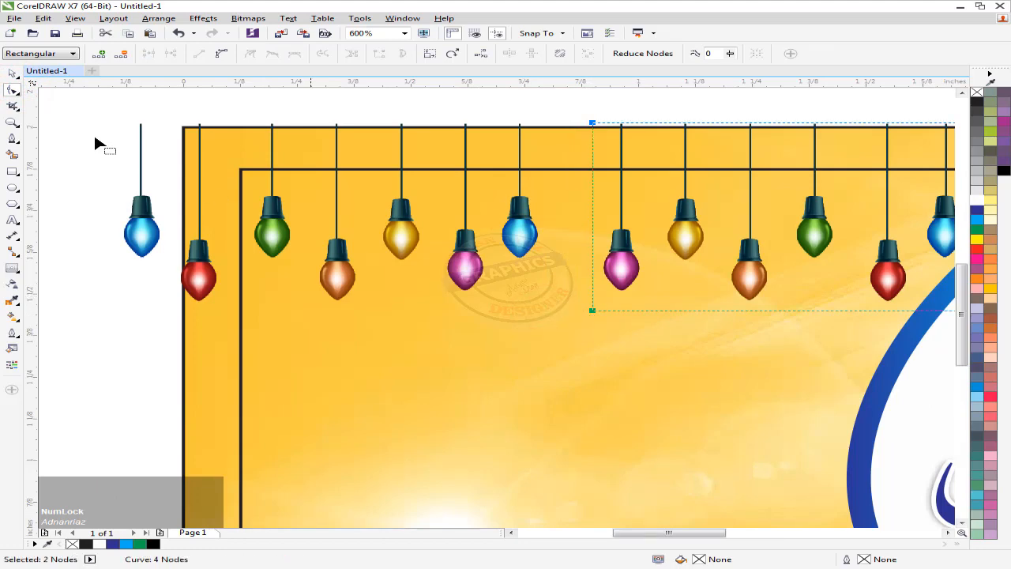
left_click(12, 73)
left_click_drag(621, 261, 576, 262)
left_click(527, 243, "shift")
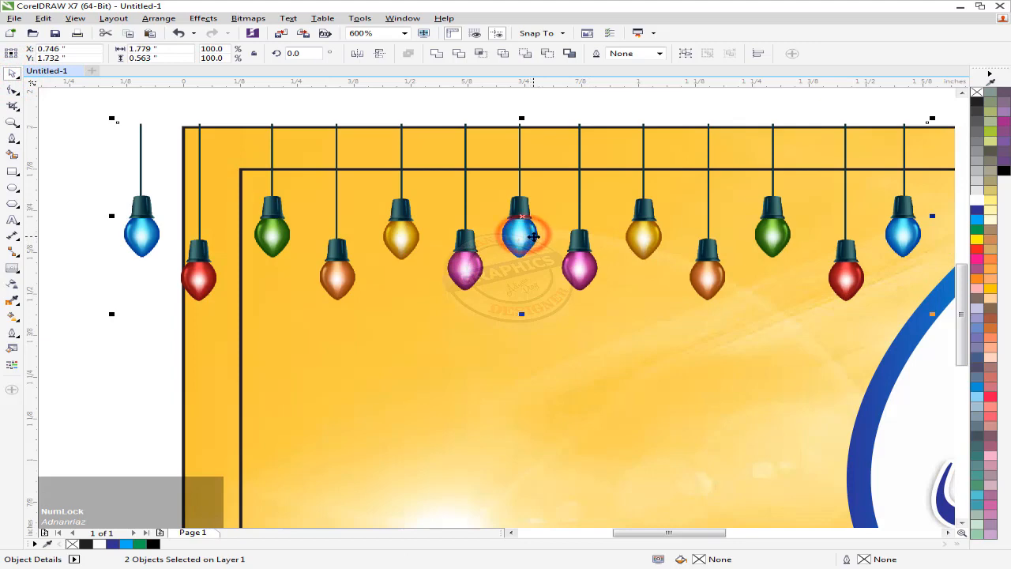
key("ctrl+g")
scroll(521, 237, "down", 1)
PowerClip the bulb group inside the card background and position it within the card
right_click(510, 255)
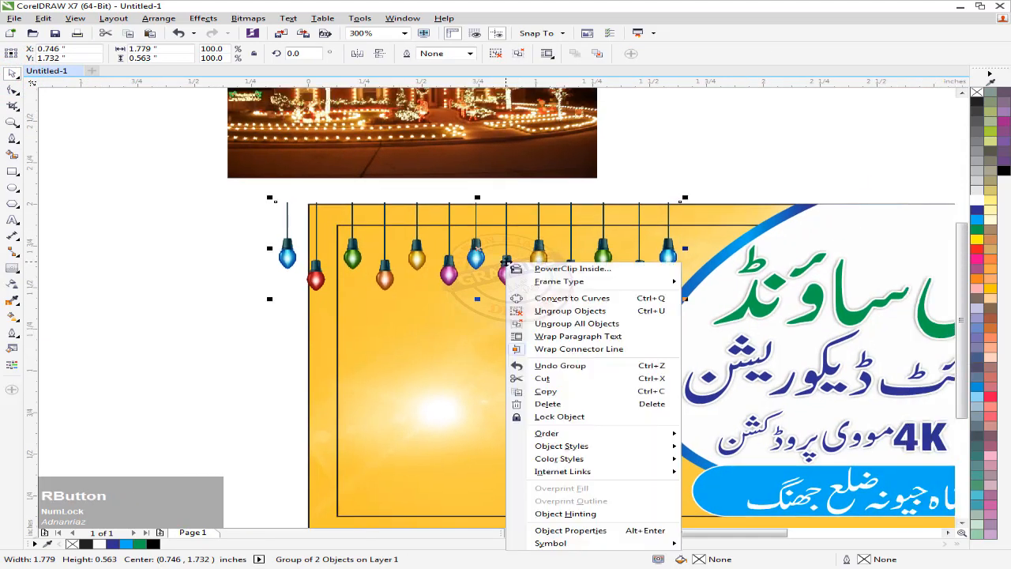
left_click(537, 265)
left_click(312, 314)
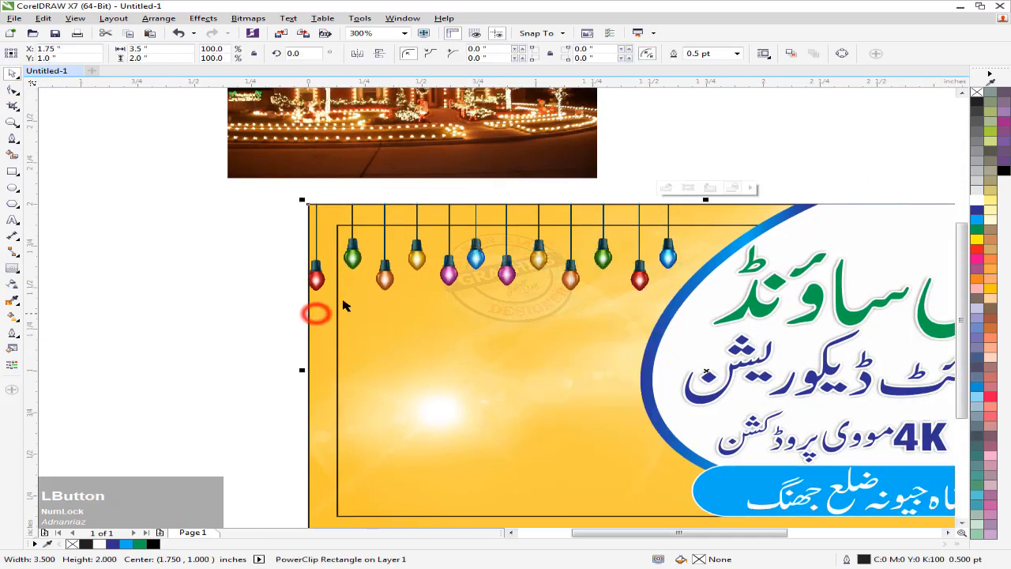
left_click(667, 188)
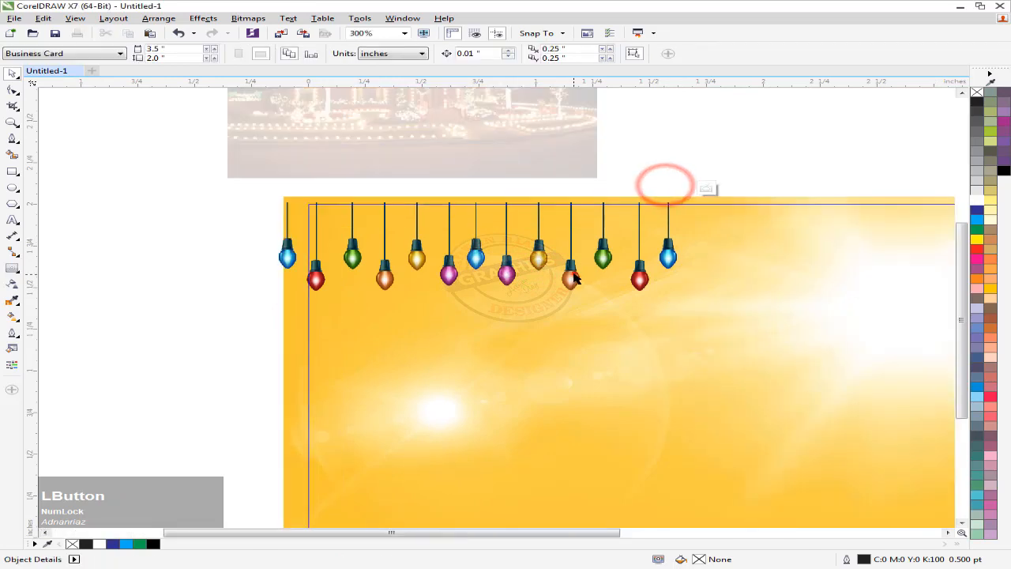
left_click_drag(573, 277, 589, 265)
scroll(324, 247, "up", 2)
left_click_drag(341, 245, 452, 234)
scroll(361, 237, "down", 2)
scroll(453, 234, "down", 2)
middle_click(487, 280)
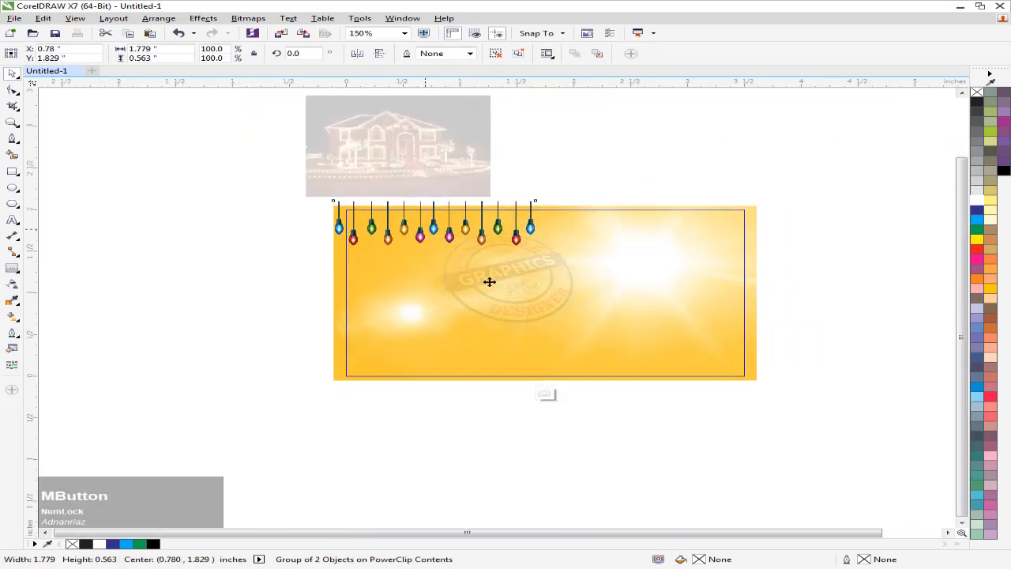
left_click(545, 386)
Enlarge the clipped bulbs to 116.6% and align them along the card's top edge
left_click(280, 316)
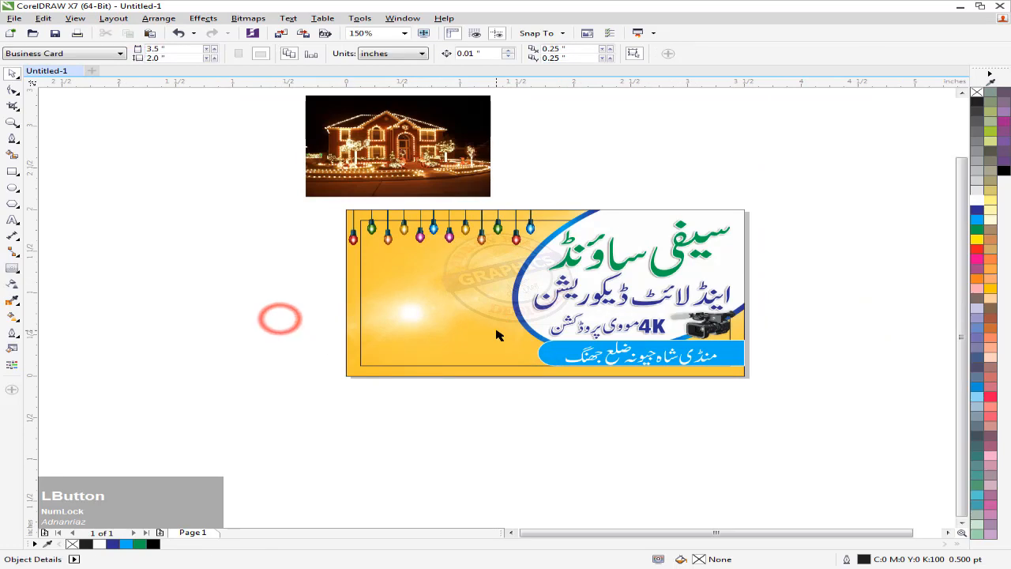
left_click(358, 371)
left_click(503, 391)
middle_click(552, 248)
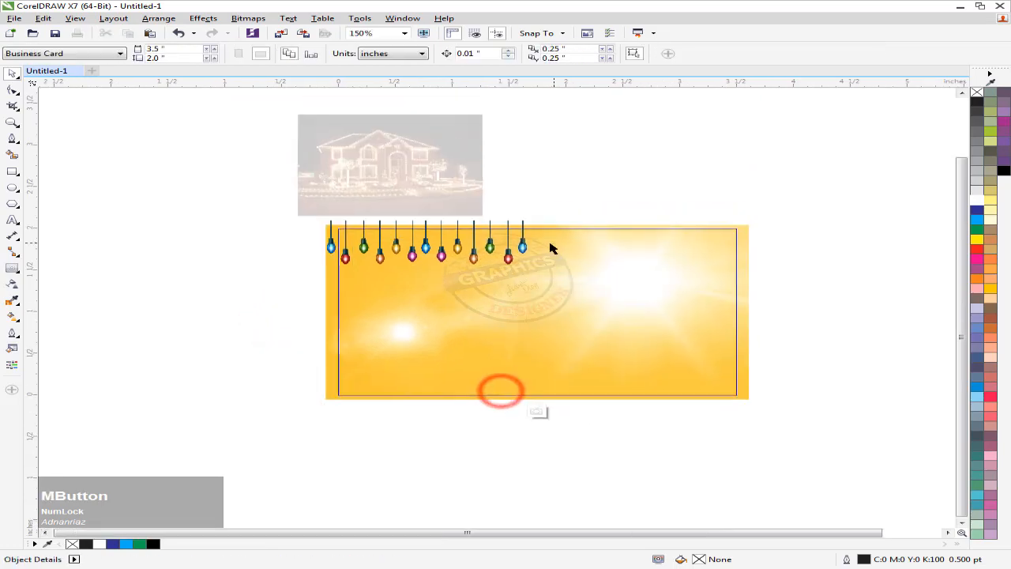
scroll(545, 237, "up", 2)
left_click(523, 245)
left_click_drag(538, 199, 605, 184)
left_click_drag(592, 246, 591, 256)
scroll(567, 236, "down", 1)
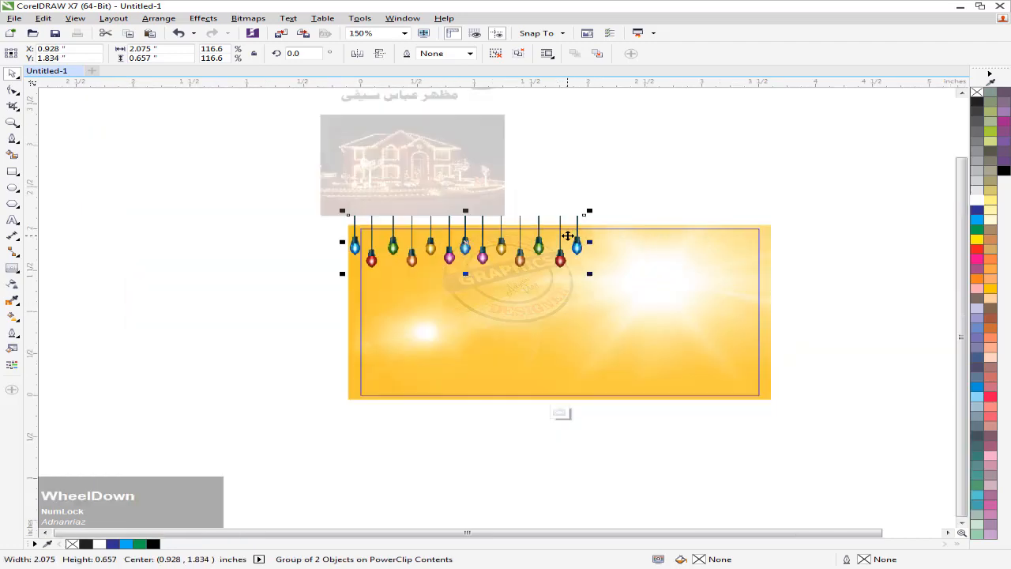
middle_click(567, 229)
left_click(562, 398)
Delete the thin inner frame rectangle
middle_click(485, 406)
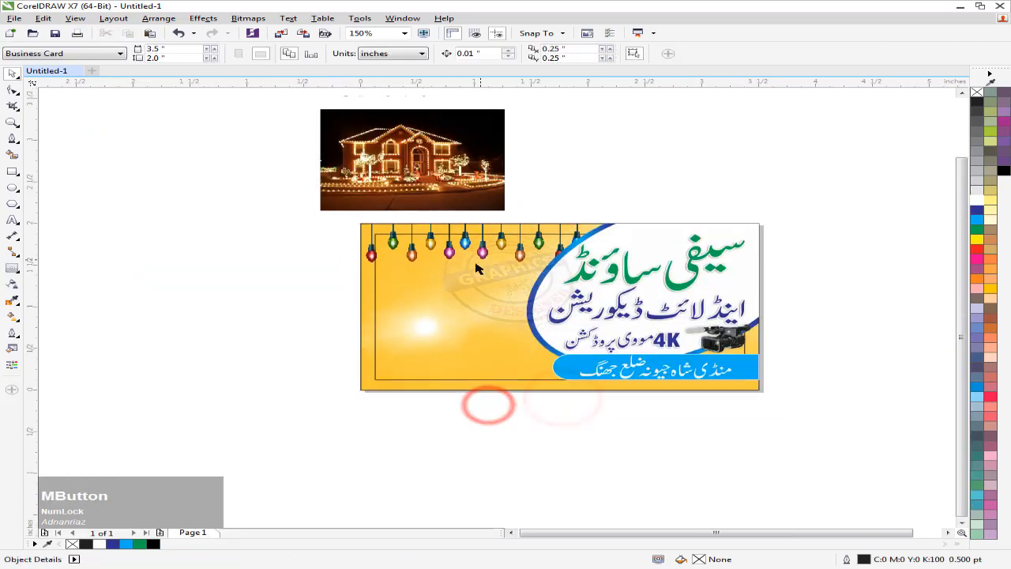
left_click(408, 380)
key("Delete")
middle_click(489, 415)
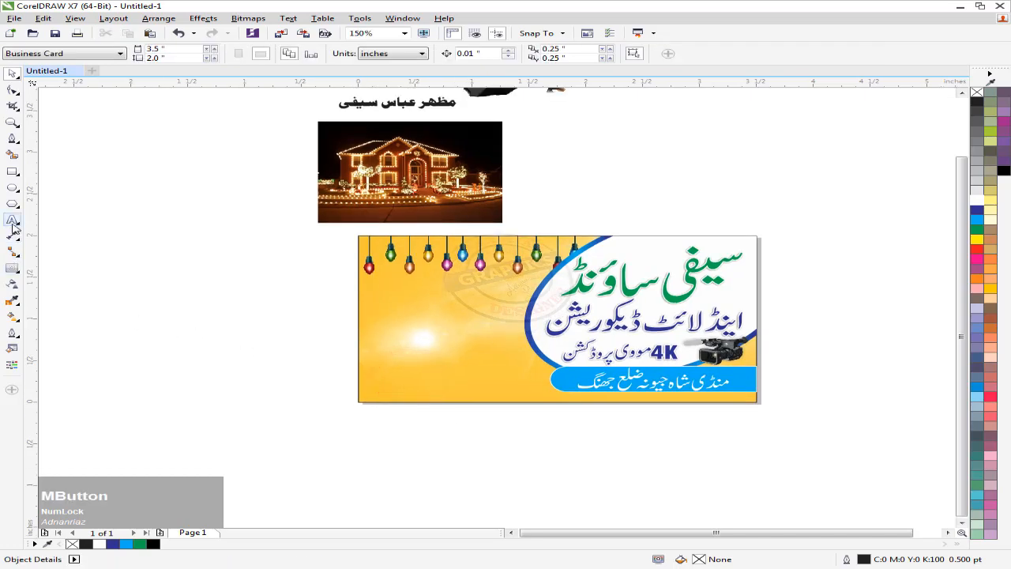
Draw a rectangle in the card's lower-left yellow area
left_click(12, 173)
middle_click(350, 368)
scroll(366, 339, "up", 1)
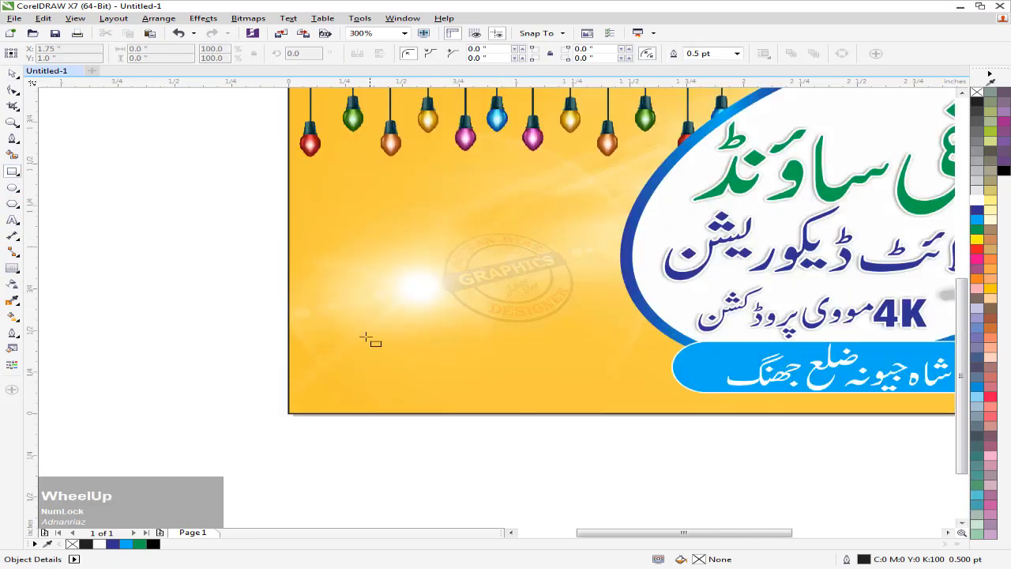
left_click(334, 326)
left_click_drag(334, 326, 636, 398)
scroll(620, 373, "down", 1)
middle_click(621, 373)
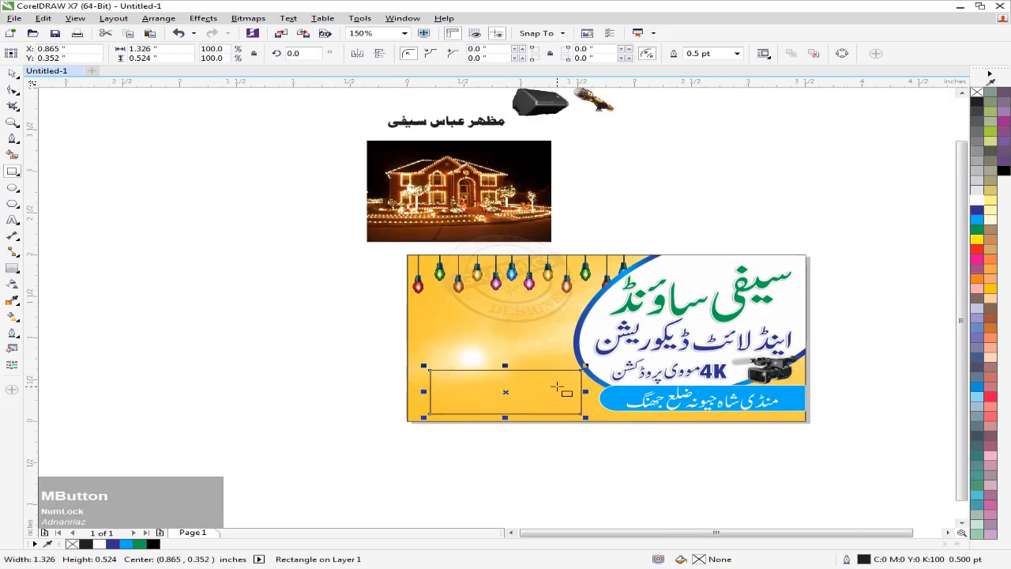
scroll(550, 384, "up", 1)
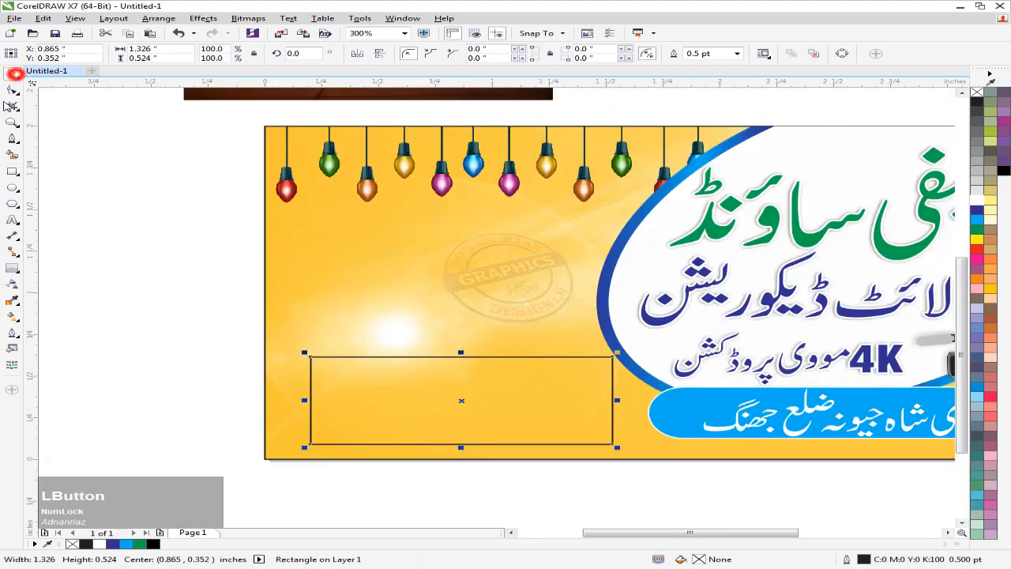
Nudge the rectangle up and left into place, then round its top-right corner
left_click_drag(416, 403, 417, 398)
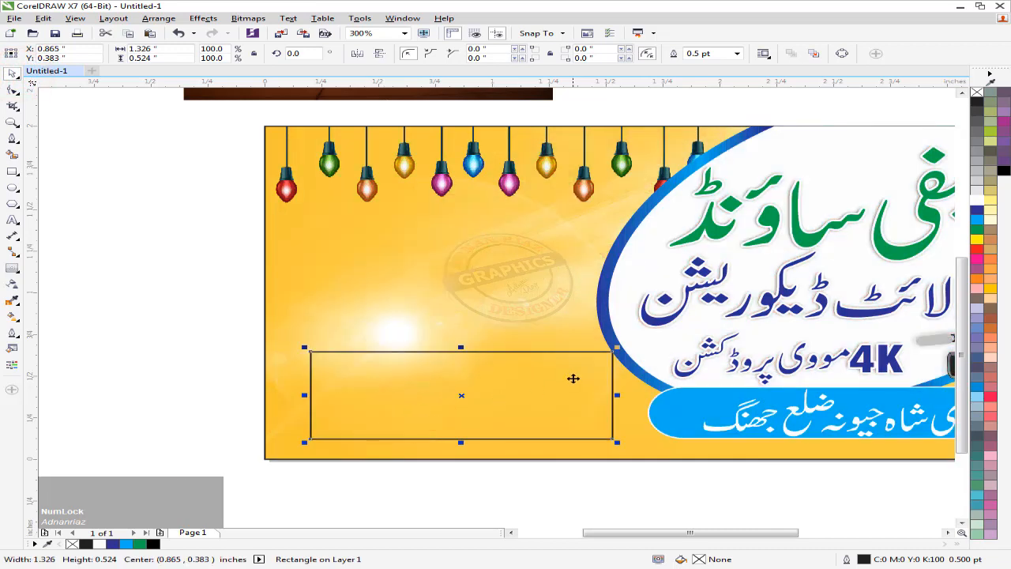
left_click_drag(459, 350, 448, 390)
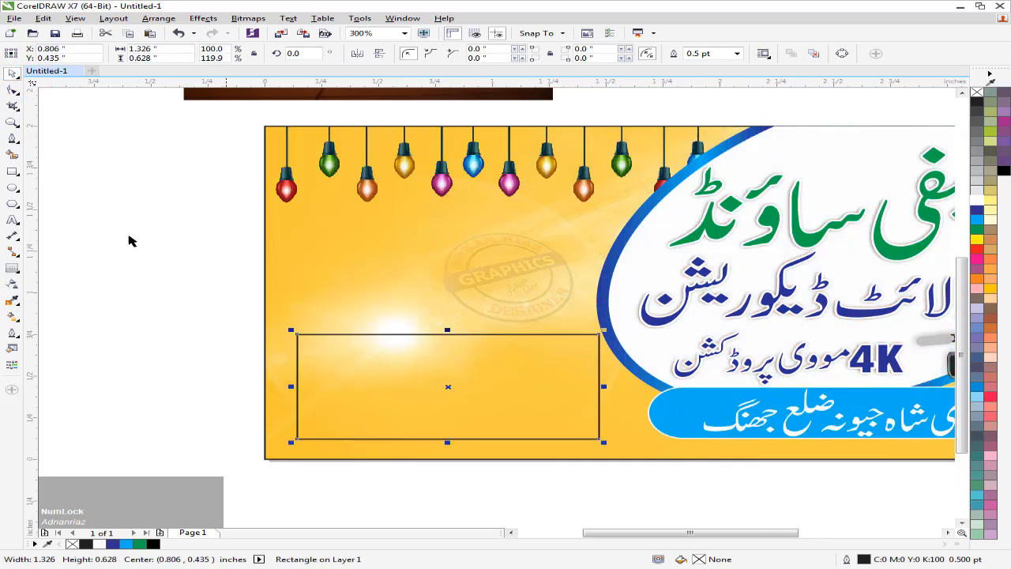
left_click(14, 92)
left_click_drag(597, 334, 542, 355)
Select the house-lights photo
left_click(11, 75)
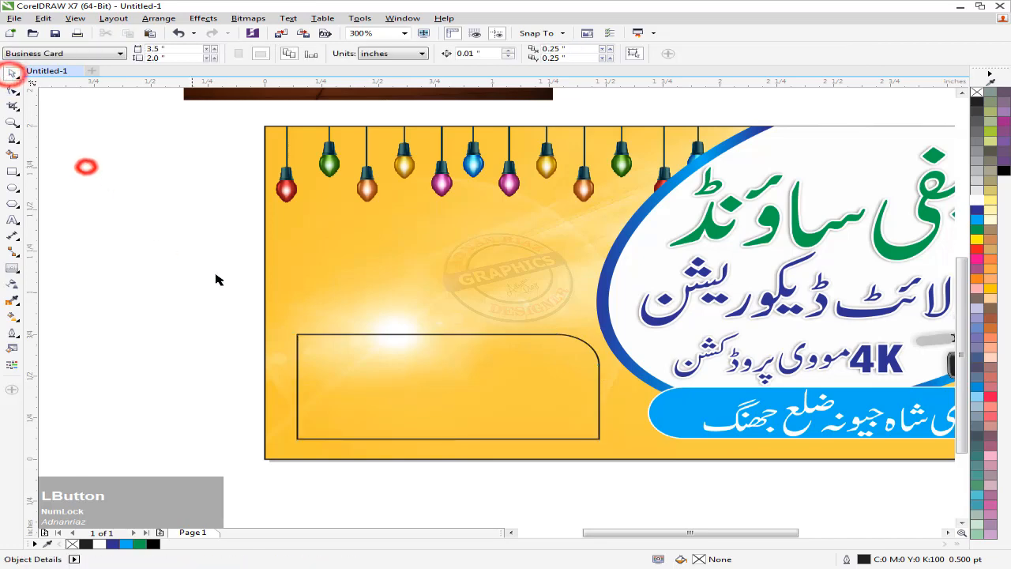
scroll(288, 322, "down", 2)
left_click(296, 155)
PowerClip the house photo inside the rounded rectangle and slide it right within the frame
right_click(296, 155)
left_click(361, 162)
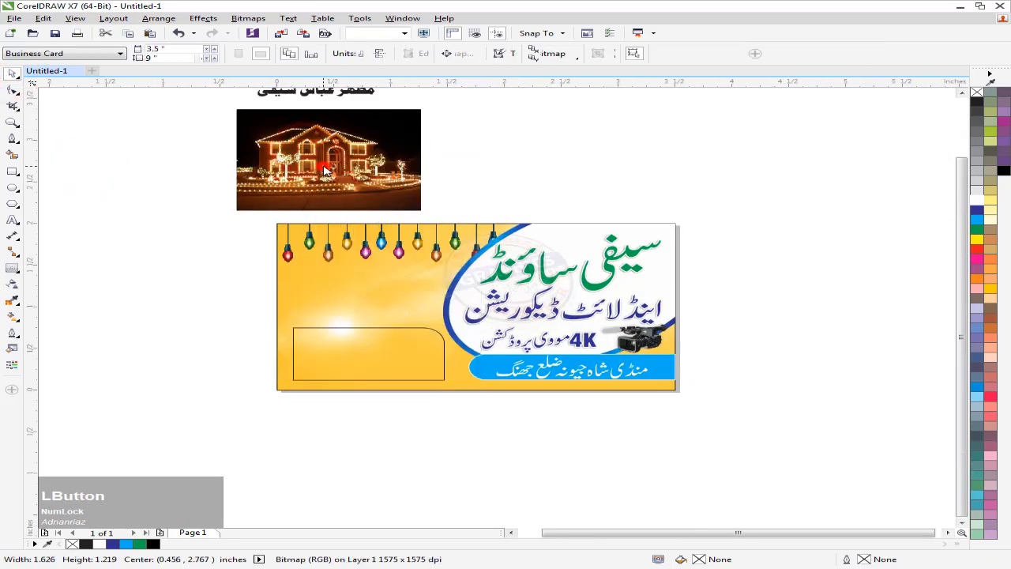
left_click(327, 344)
left_click(327, 396)
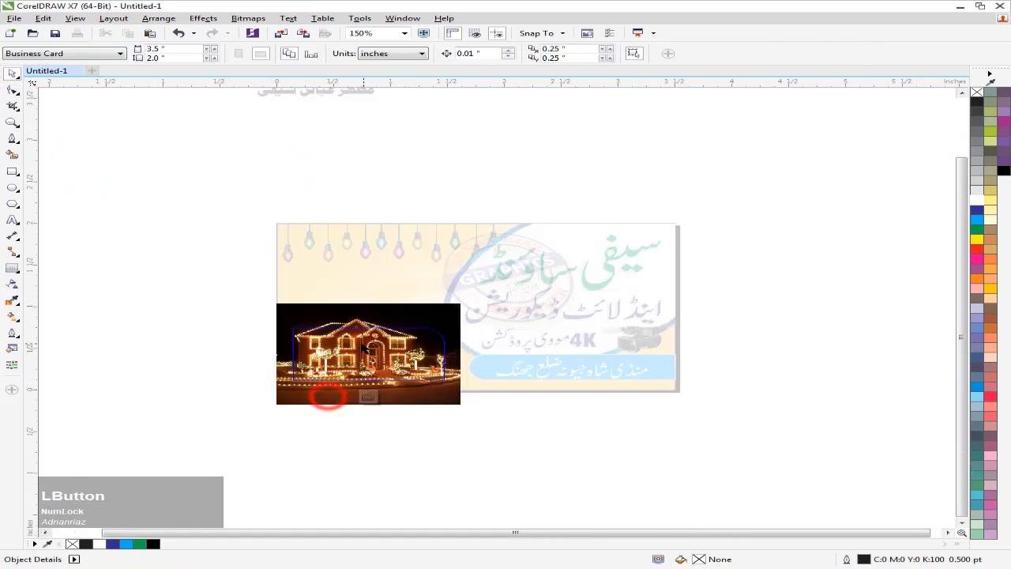
scroll(361, 349, "up", 2)
left_click_drag(345, 347, 359, 345)
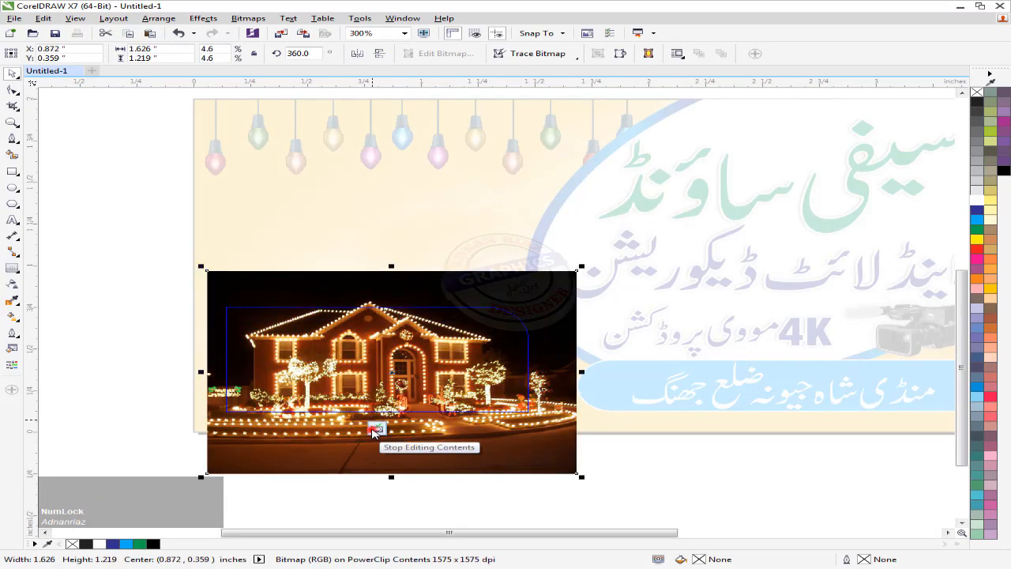
left_click(376, 428)
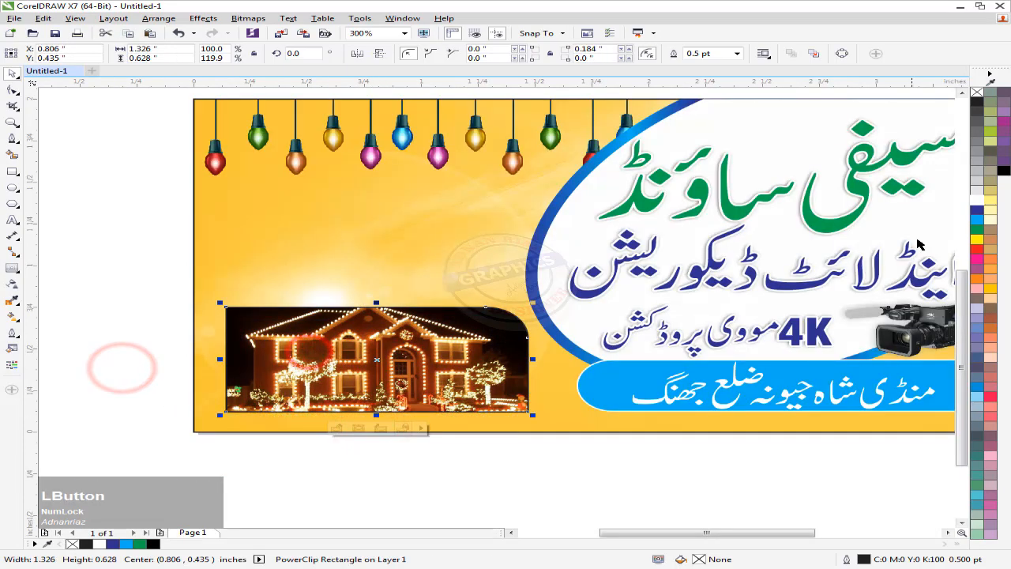
Give the frame a white outline and reselect the framed photo
right_click(976, 200)
left_click(143, 326)
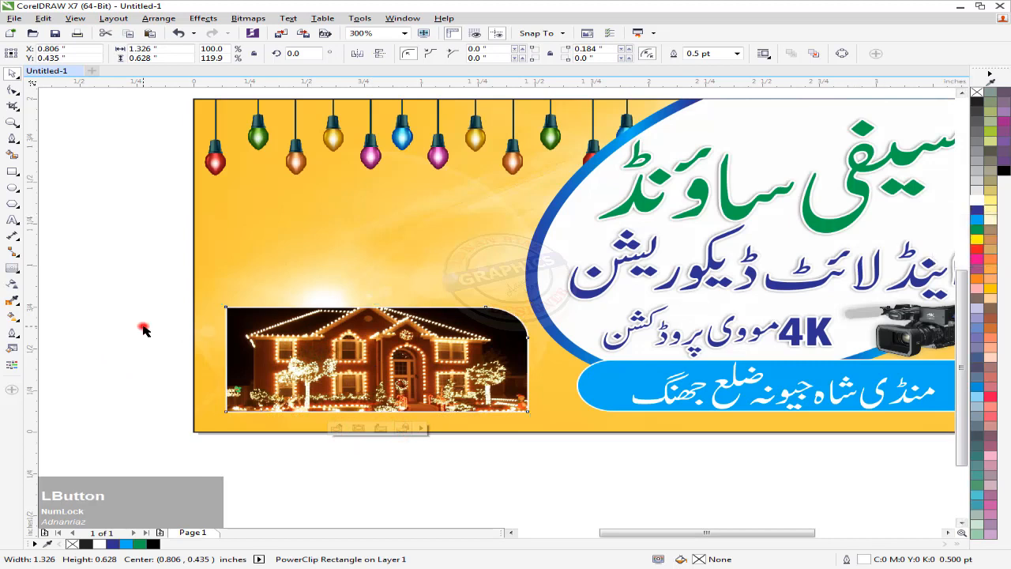
left_click(321, 332)
Drag a soft drop shadow from the framed photo, then break it apart with Ctrl+K
left_click(11, 269)
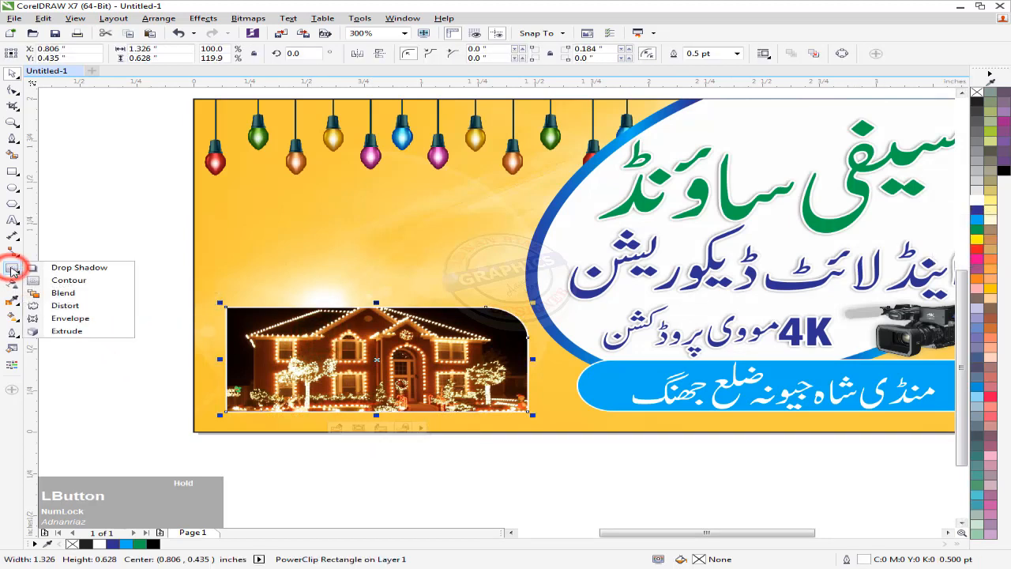
left_click(49, 267)
left_click(371, 368)
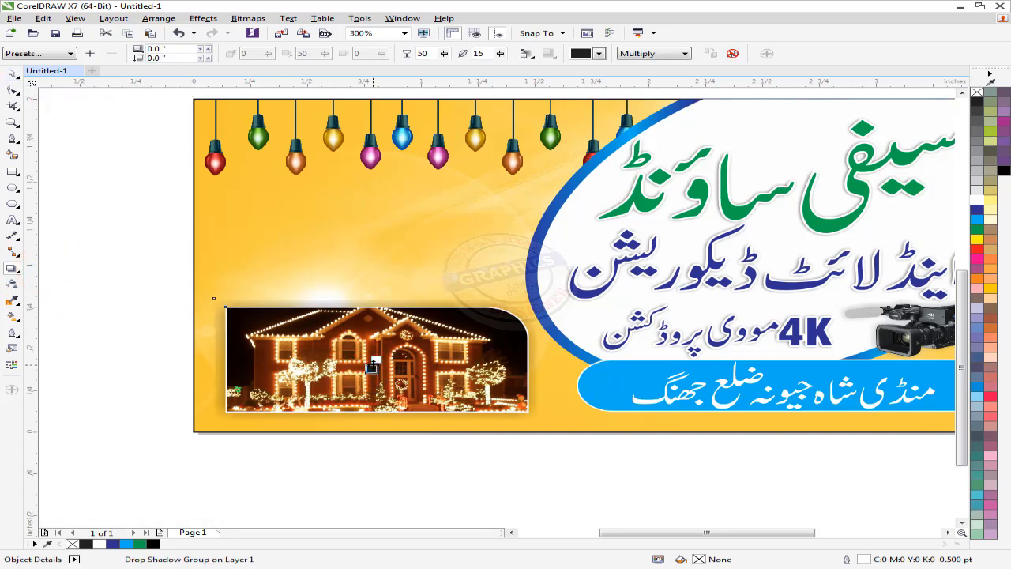
left_click_drag(367, 362, 387, 379)
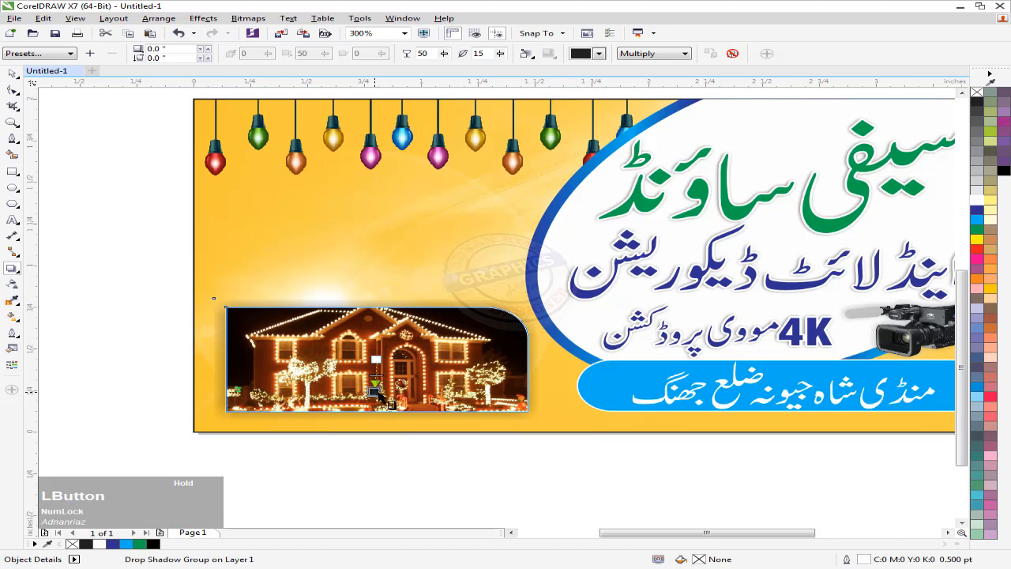
scroll(380, 399, "up", 2)
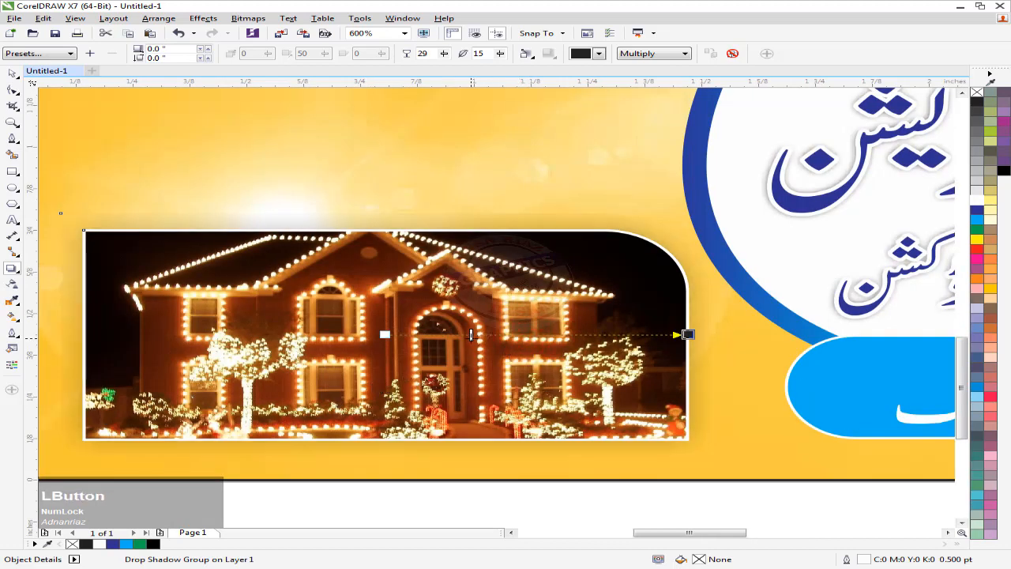
scroll(355, 282, "down", 2)
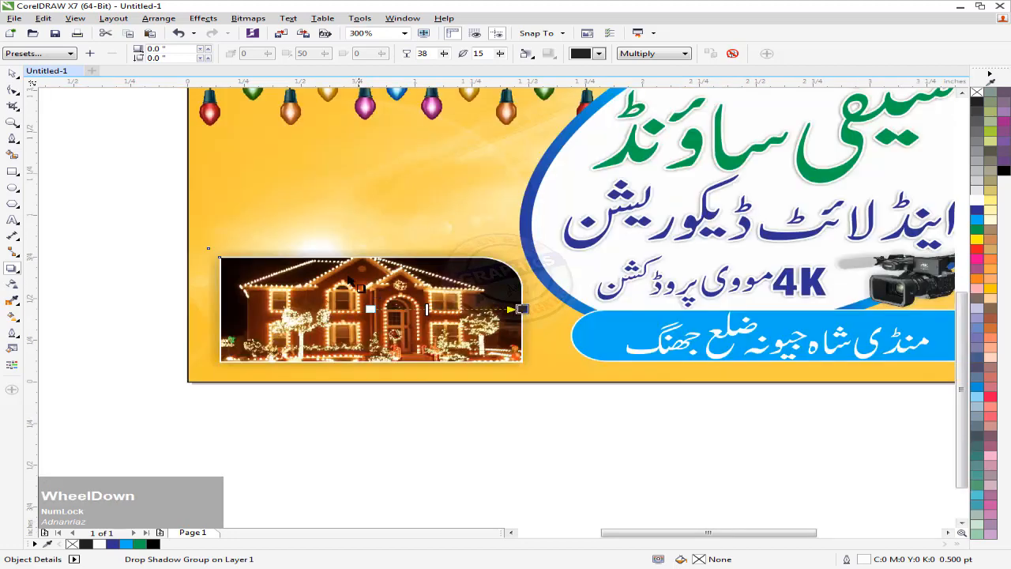
key("ctrl+k")
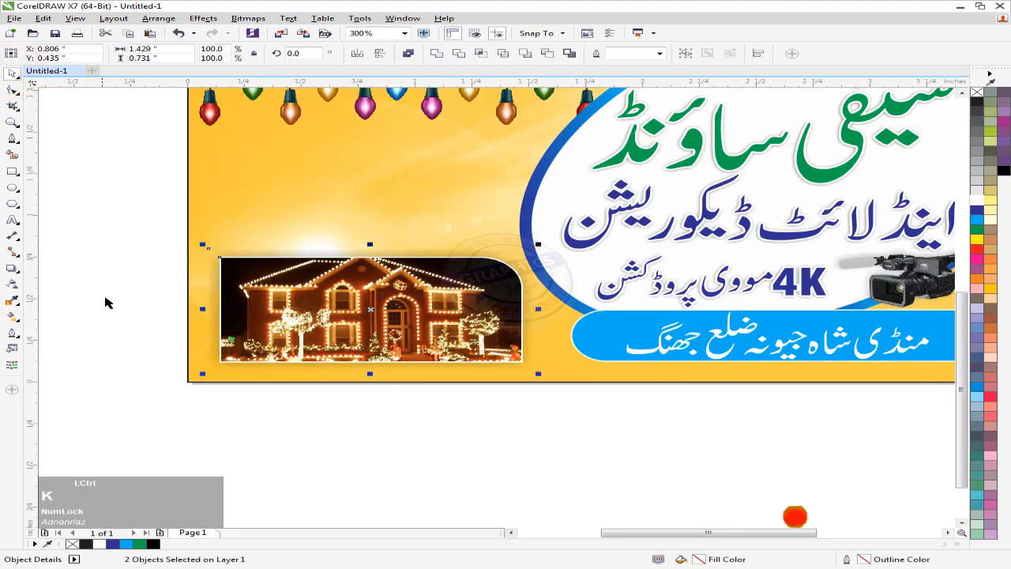
Convert the separated photo shadow into a bitmap
left_click(113, 286)
left_click_drag(243, 247, 238, 230)
key("ctrl+z")
left_click(247, 17)
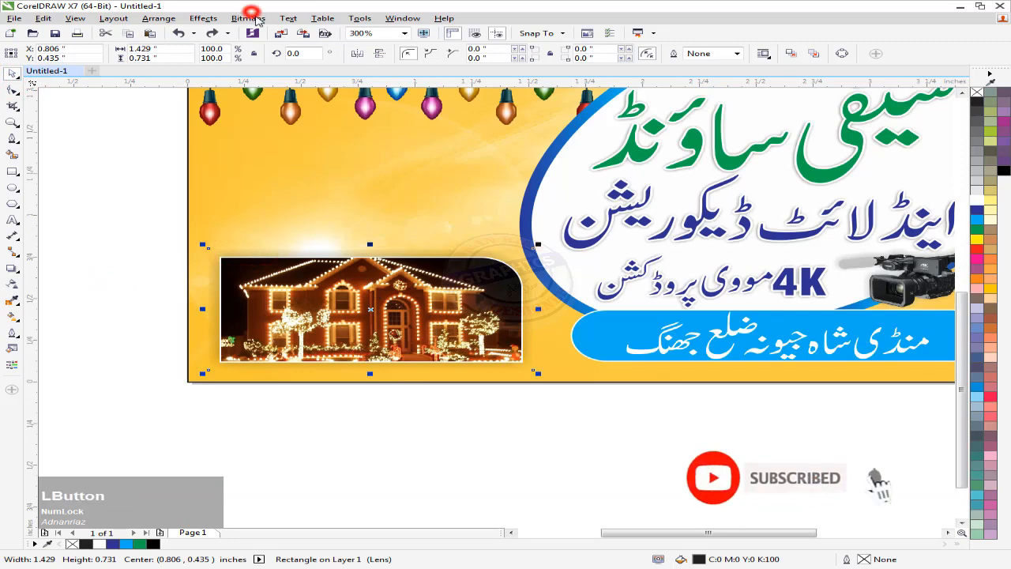
left_click(284, 37)
left_click(457, 350)
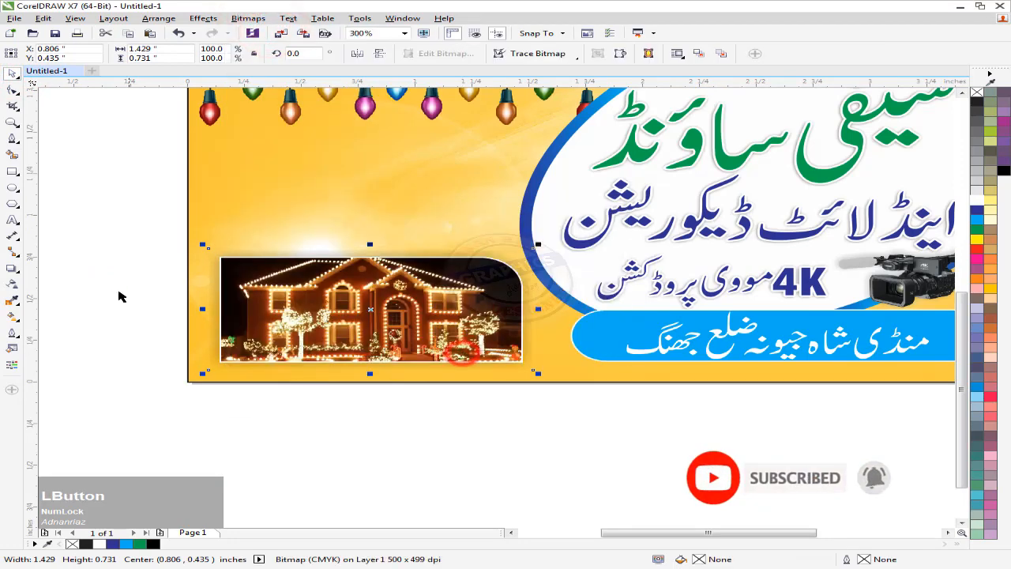
Move the speaker and microphone images from above the page onto the card
left_click(118, 287)
middle_click(118, 287)
left_click_drag(466, 183, 456, 277)
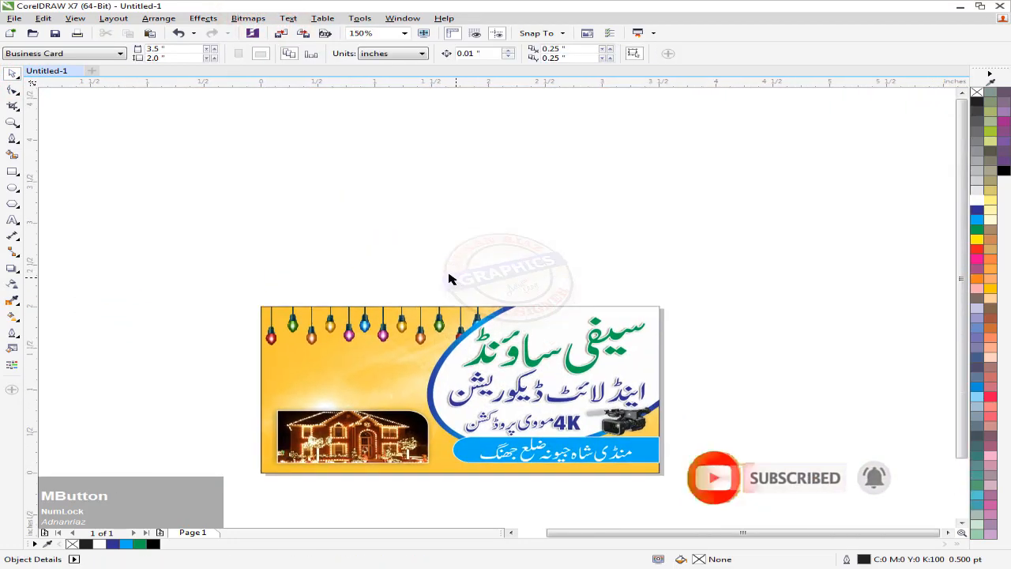
left_click_drag(532, 117, 221, 204)
left_click_drag(383, 160, 289, 276)
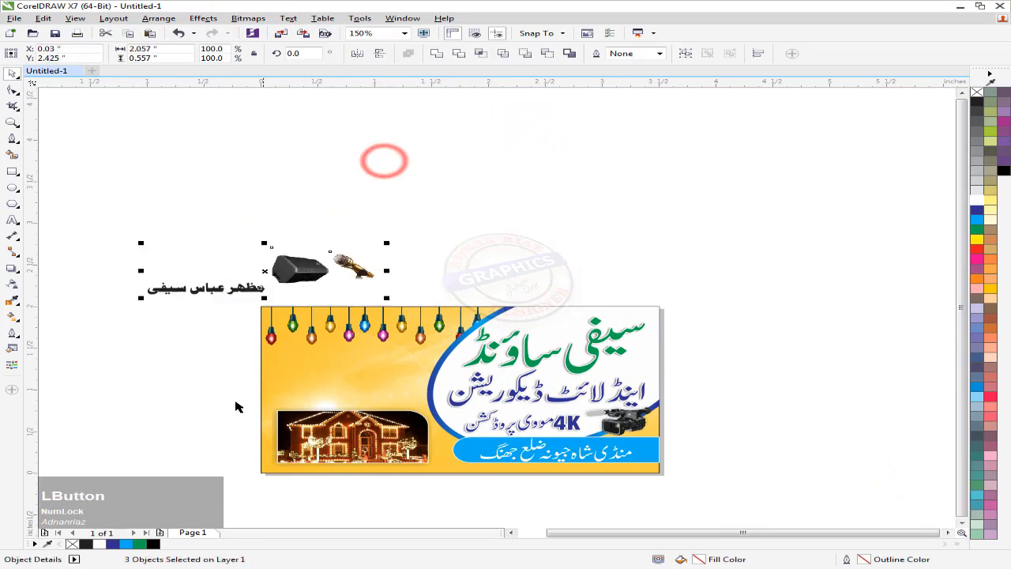
left_click(169, 400)
left_click(300, 268)
left_click(353, 269, "shift")
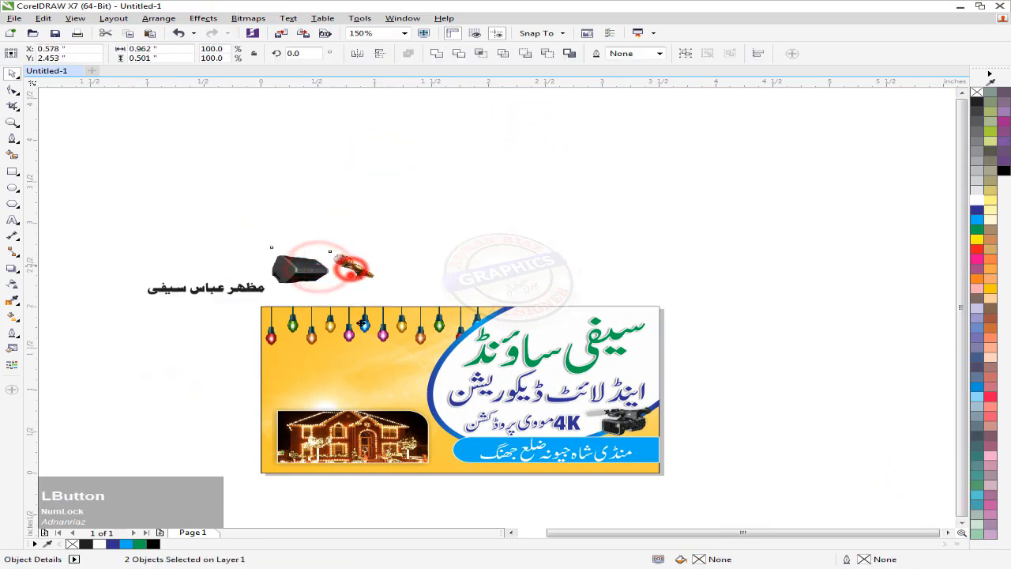
left_click_drag(353, 270, 370, 387)
Group the speaker and microphone and centre them horizontally over the house photo
scroll(368, 394, "up", 1)
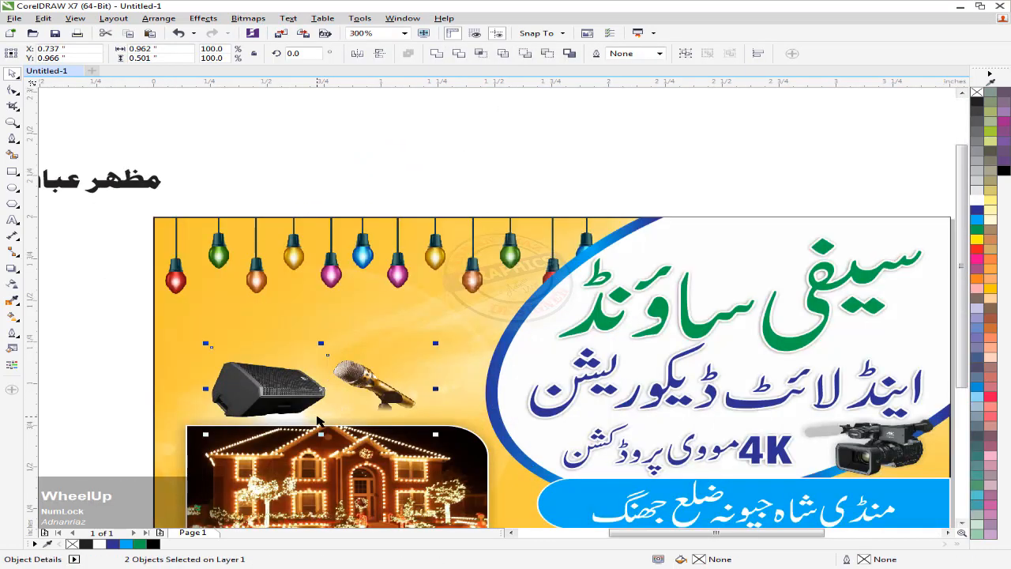
left_click_drag(319, 420, 433, 367)
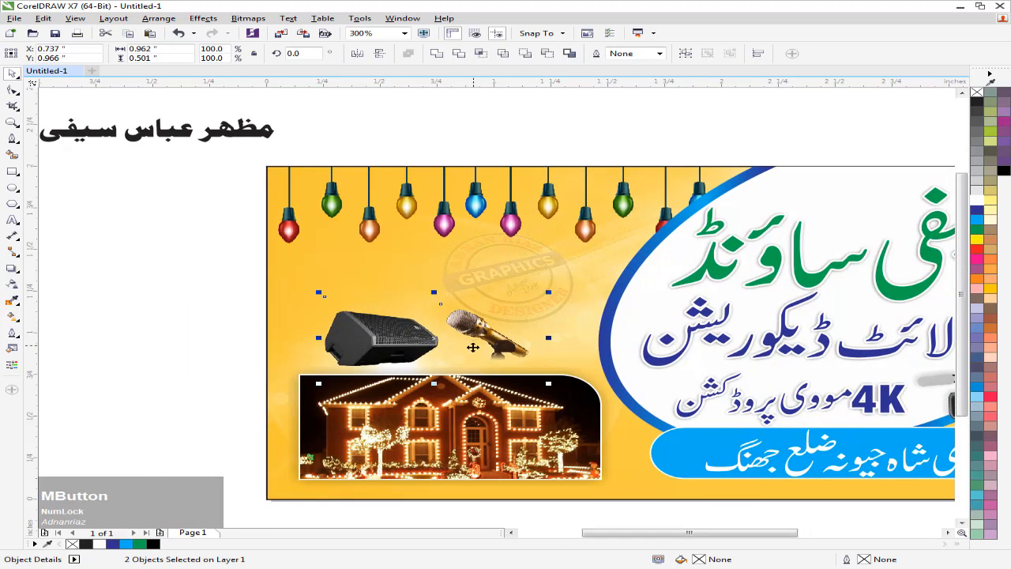
key("ctrl+g")
left_click(431, 428, "shift")
key("c")
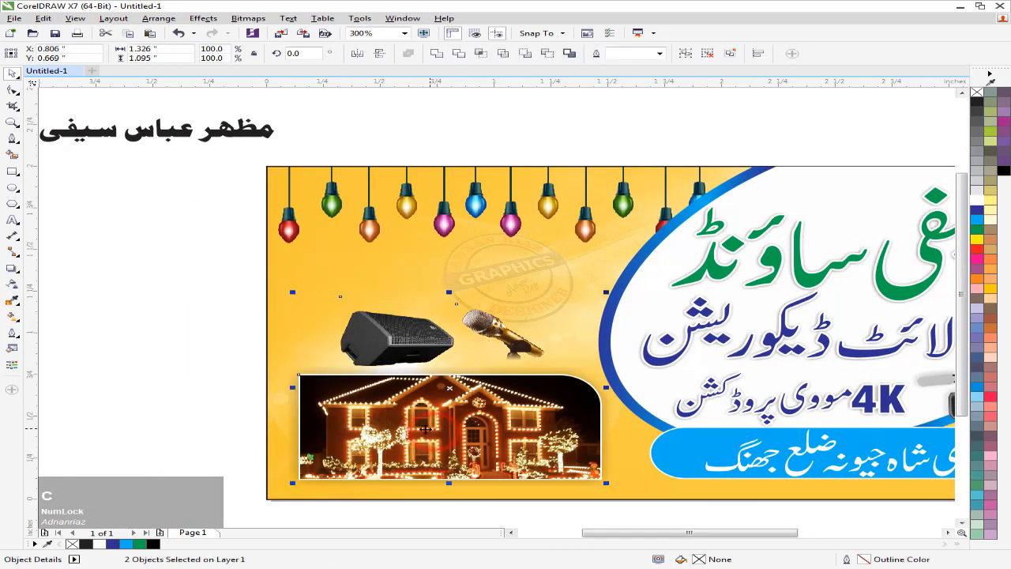
left_click(200, 393)
left_click_drag(192, 259, 216, 286)
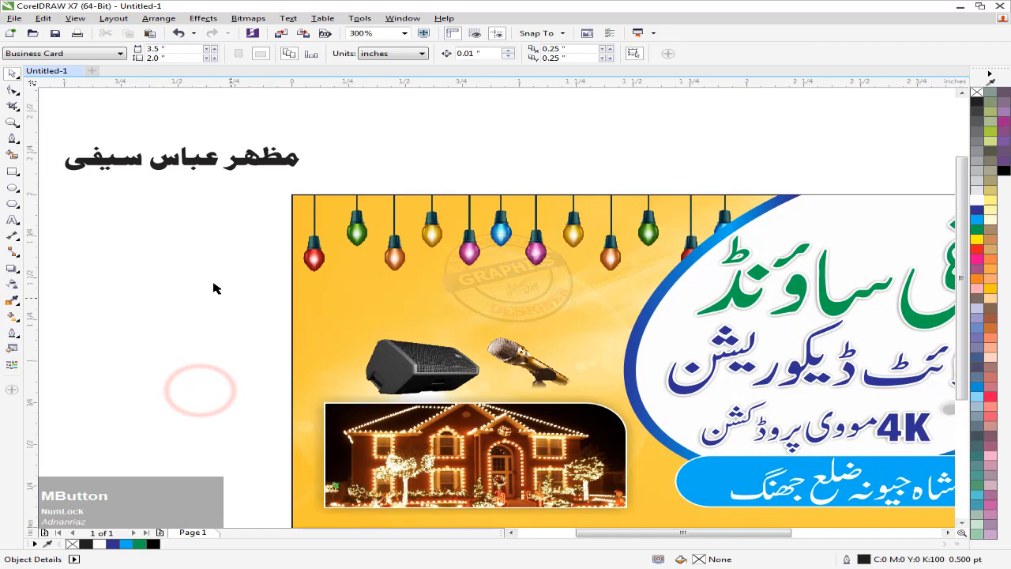
left_click(13, 174)
Draw a rectangle above the speaker and microphone, round all its corners, and enlarge it
mouse_move(371, 301)
left_mouse_down()
mouse_move(334, 257)
mouse_move(348, 268)
mouse_move(565, 287)
left_mouse_up()
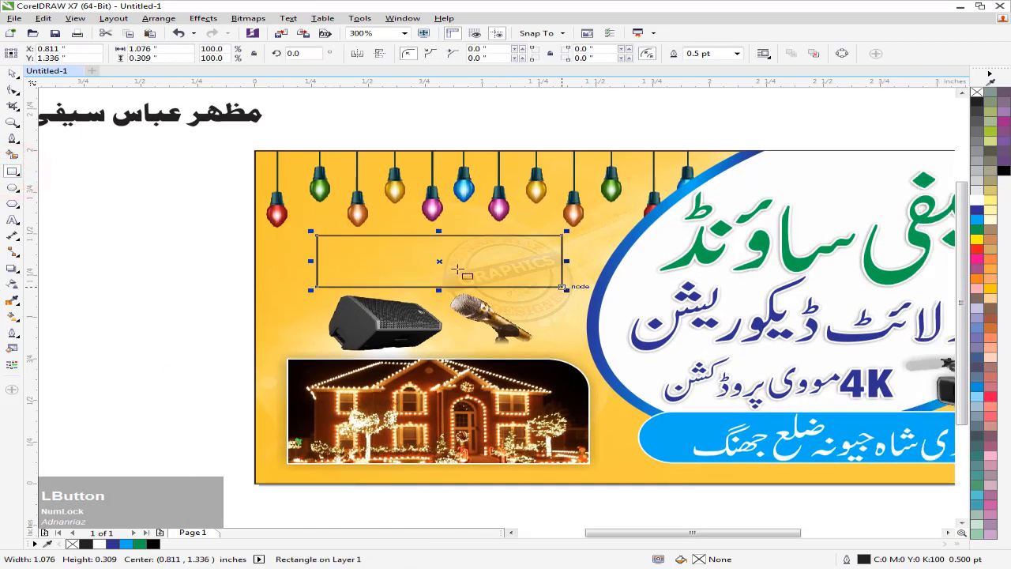
left_click(17, 93)
left_click(54, 91)
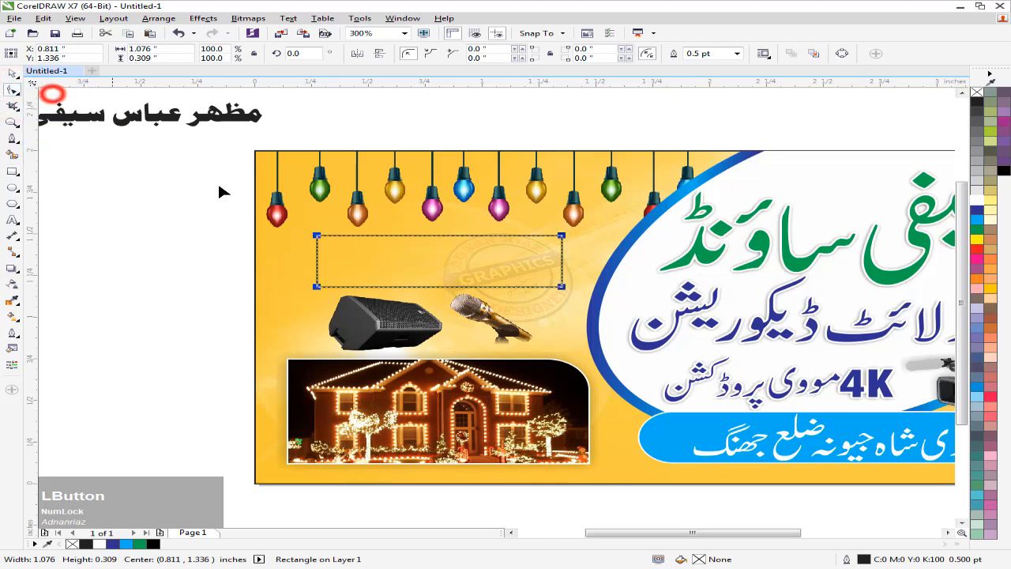
left_click_drag(317, 236, 415, 239)
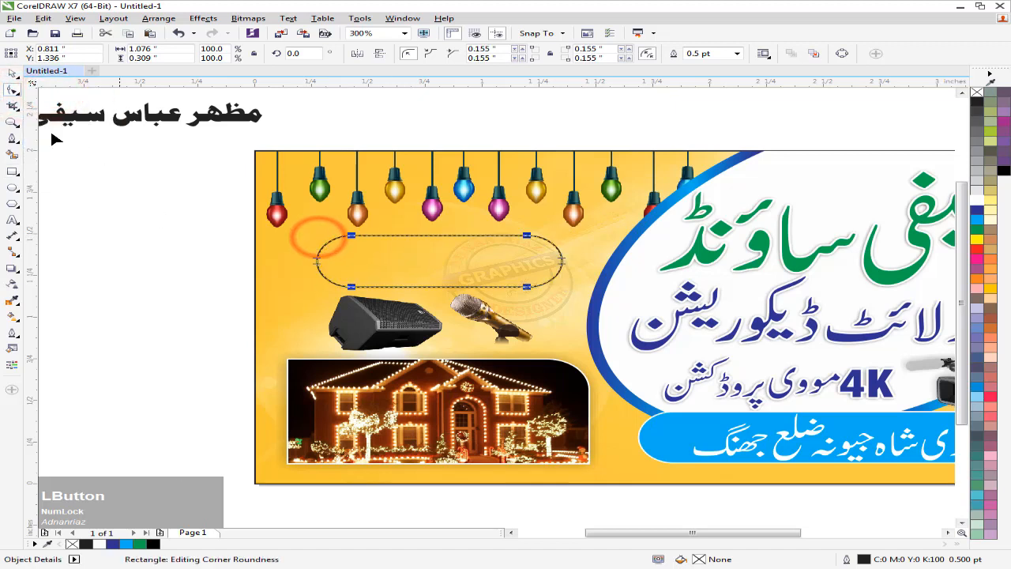
left_click(12, 73)
left_click(174, 329)
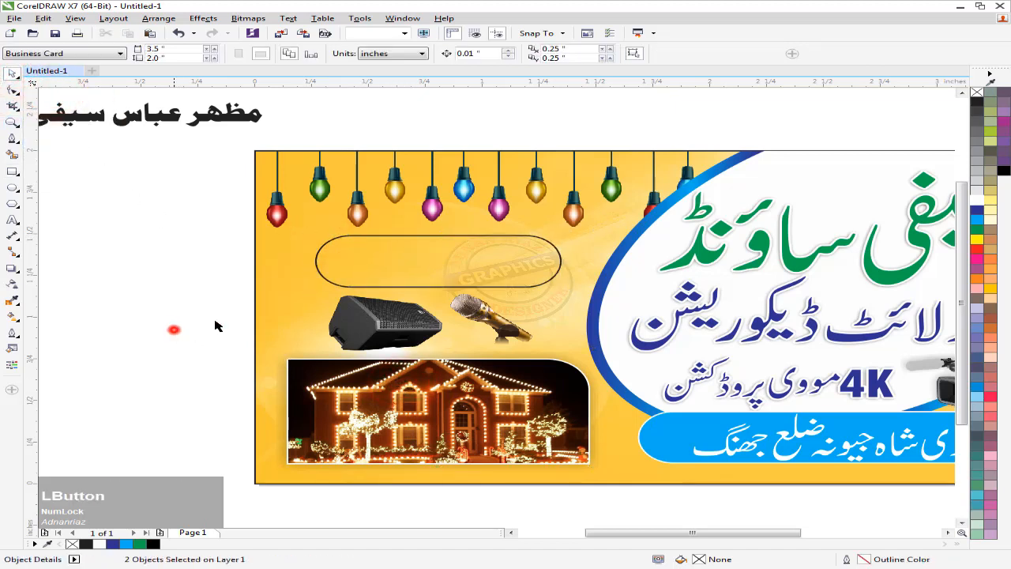
left_click(438, 236)
left_click_drag(566, 232, 589, 226)
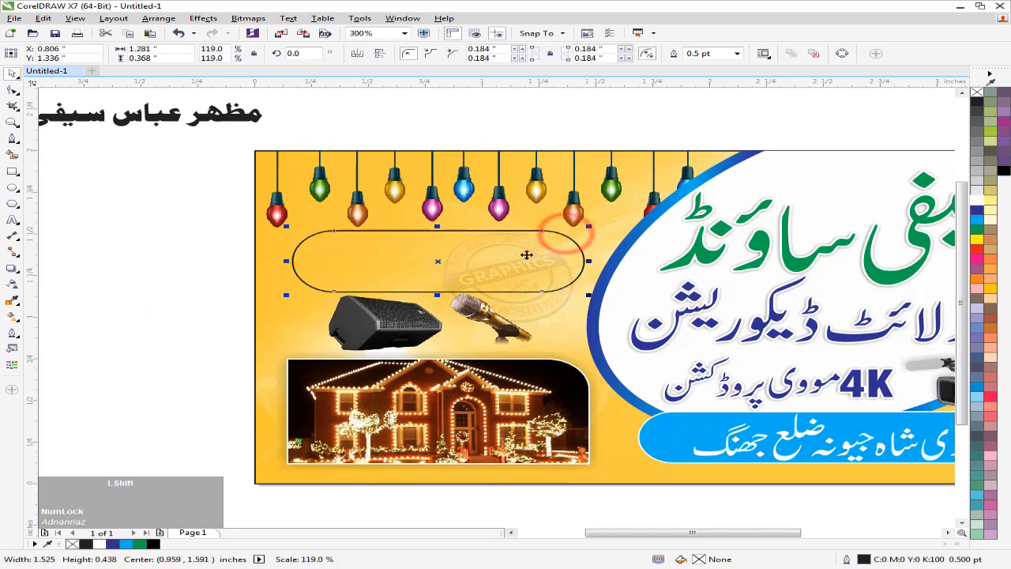
Reposition the bulbs inside the PowerClipped background
left_click(451, 210)
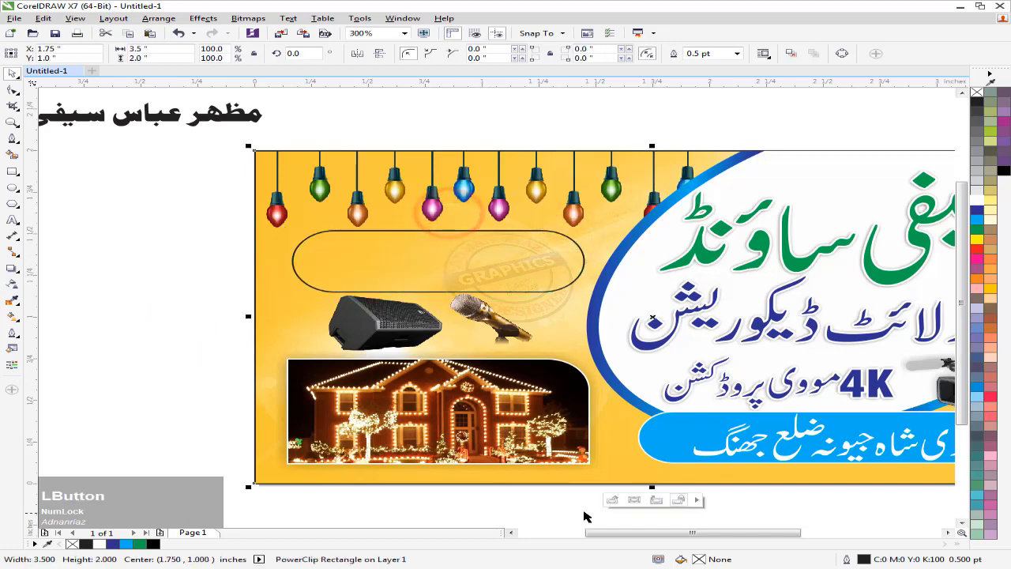
left_click(612, 500)
left_click_drag(433, 210, 436, 207)
left_click(655, 497)
left_click(128, 291)
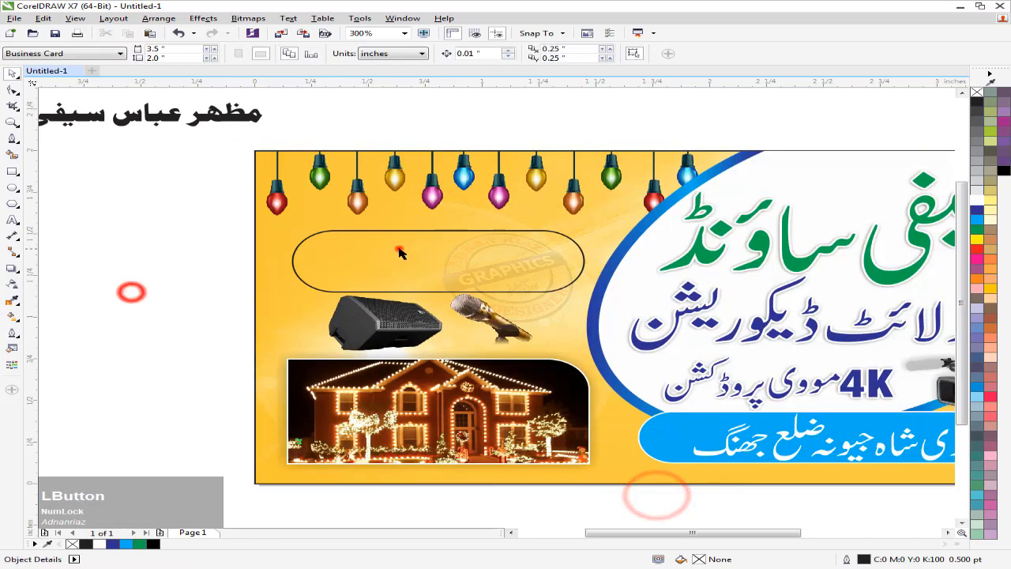
Enlarge and raise the rounded box slightly, and bring the Urdu name onto the card
left_click(399, 246)
left_click_drag(588, 227, 597, 224)
left_click_drag(510, 272, 510, 266)
left_click_drag(437, 293, 437, 293)
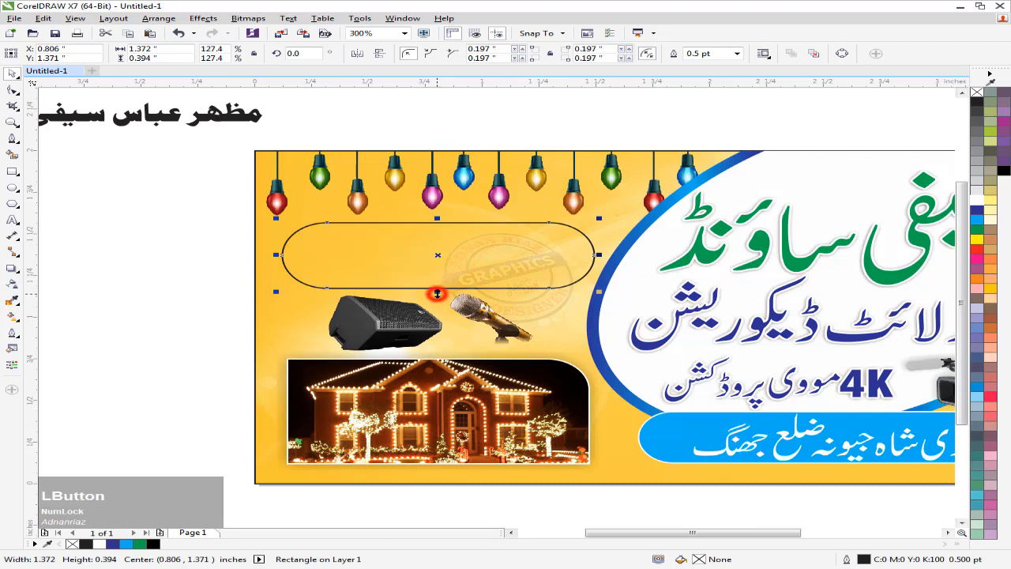
left_click(153, 251)
left_click_drag(215, 118, 483, 209)
Fill the rounded box white with a black outline
left_click(435, 254)
left_click_drag(526, 263, 495, 262)
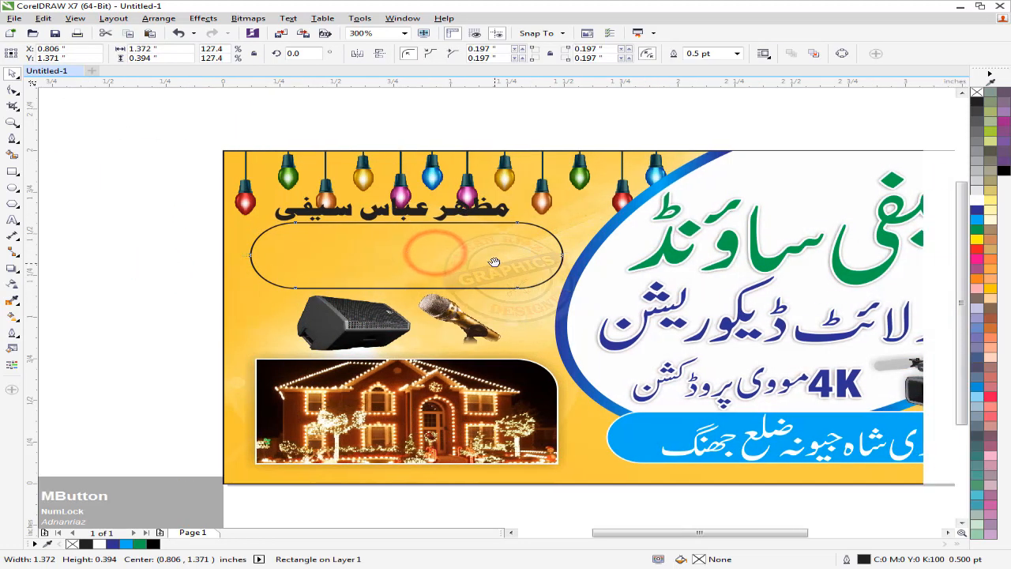
left_click_drag(607, 280, 554, 274)
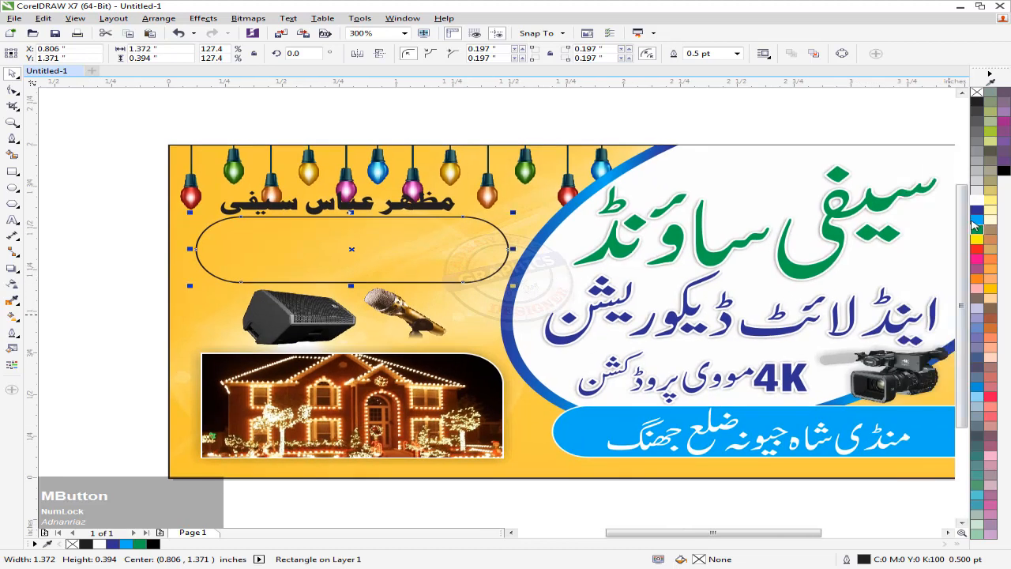
left_click(975, 212)
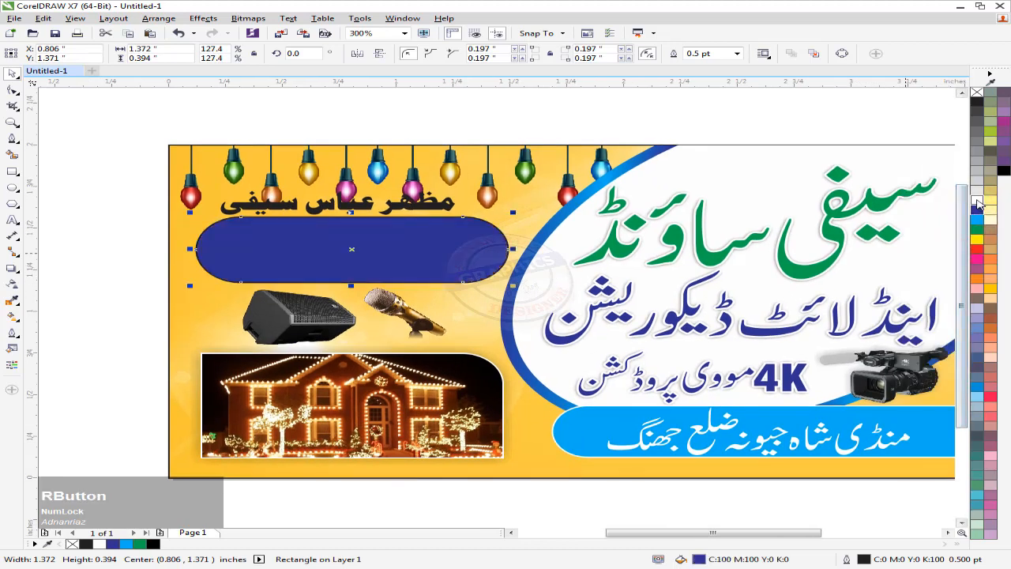
right_click(978, 202)
scroll(478, 268, "down", 1)
left_click_drag(444, 256, 430, 259)
scroll(430, 259, "up", 1)
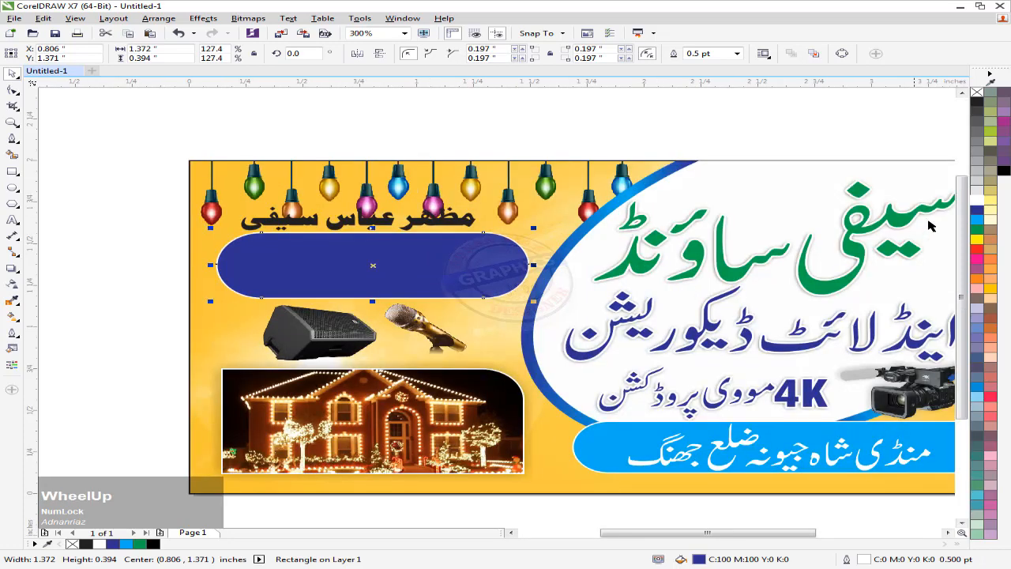
left_click(977, 198)
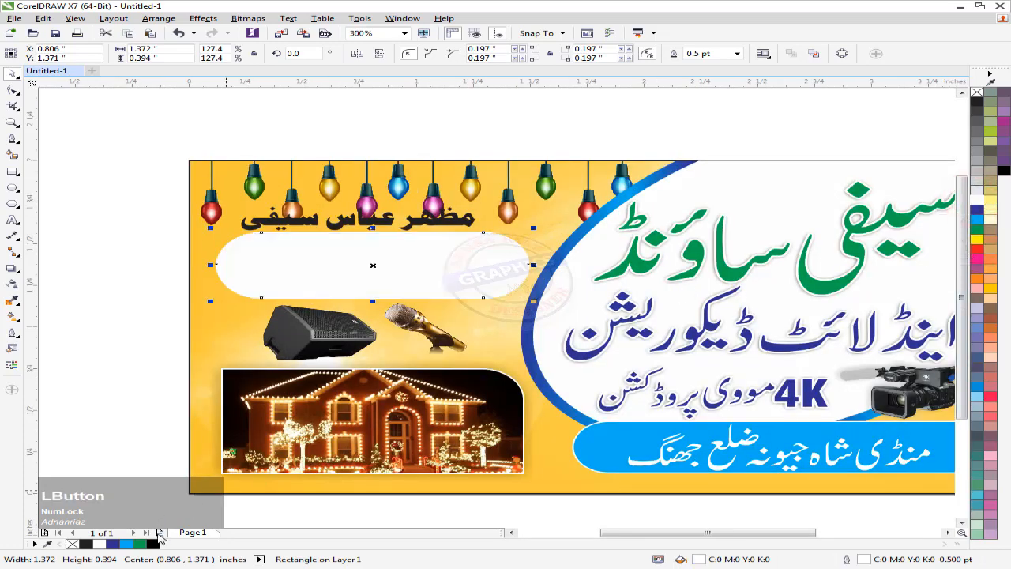
right_click(155, 542)
left_click(75, 375)
Place the Urdu name in front of the white box, centred horizontally and nudged down
left_click_drag(357, 230, 370, 253)
key("shift+Page_Up")
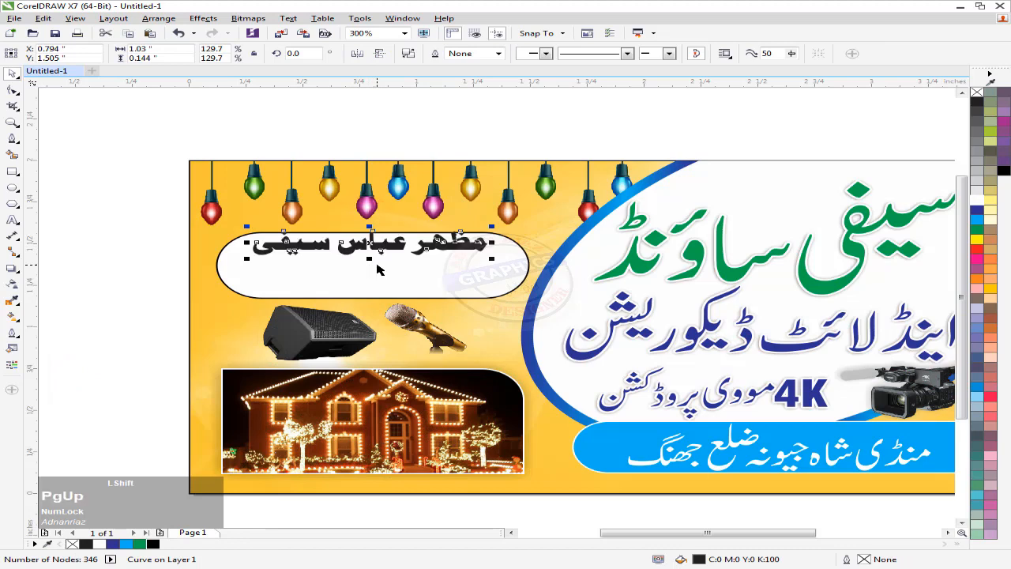
left_click(374, 271, "shift")
key("c")
left_click(151, 254)
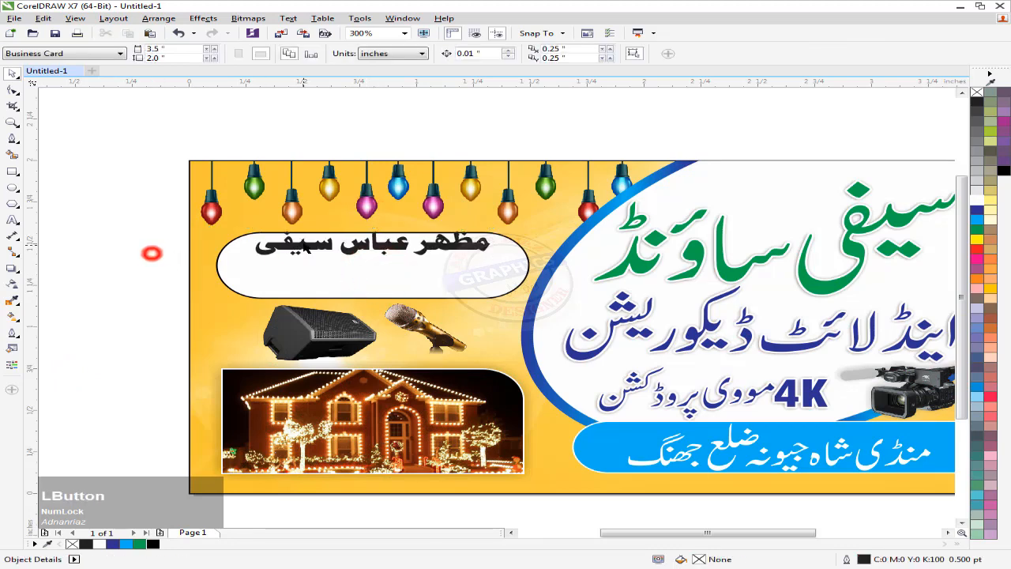
scroll(304, 244, "up", 1)
left_click_drag(305, 237, 305, 250)
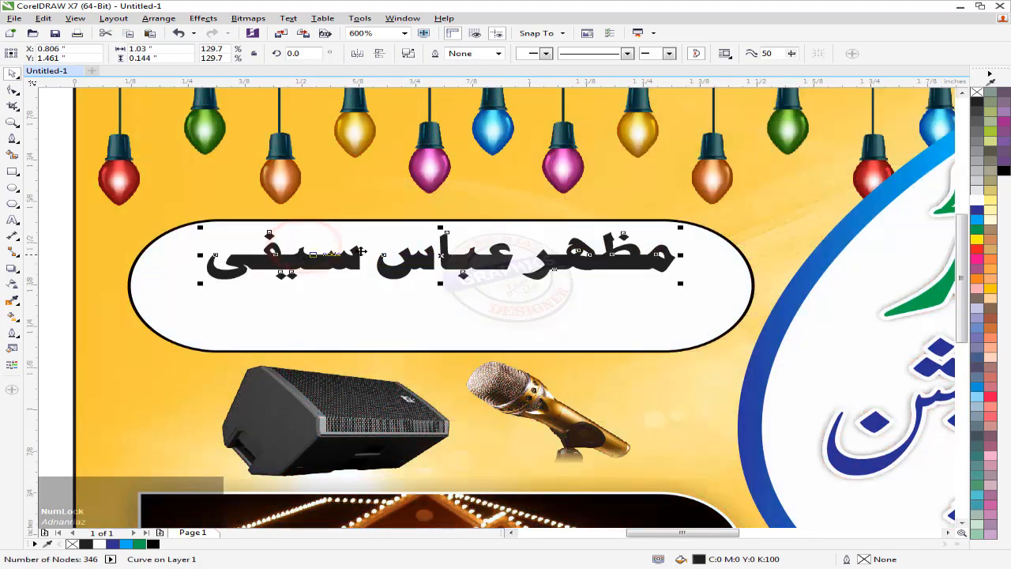
scroll(360, 251, "down", 1)
middle_click(221, 230)
Type the phone number as a text line in Arial Bold
left_click(221, 230)
left_click(14, 220)
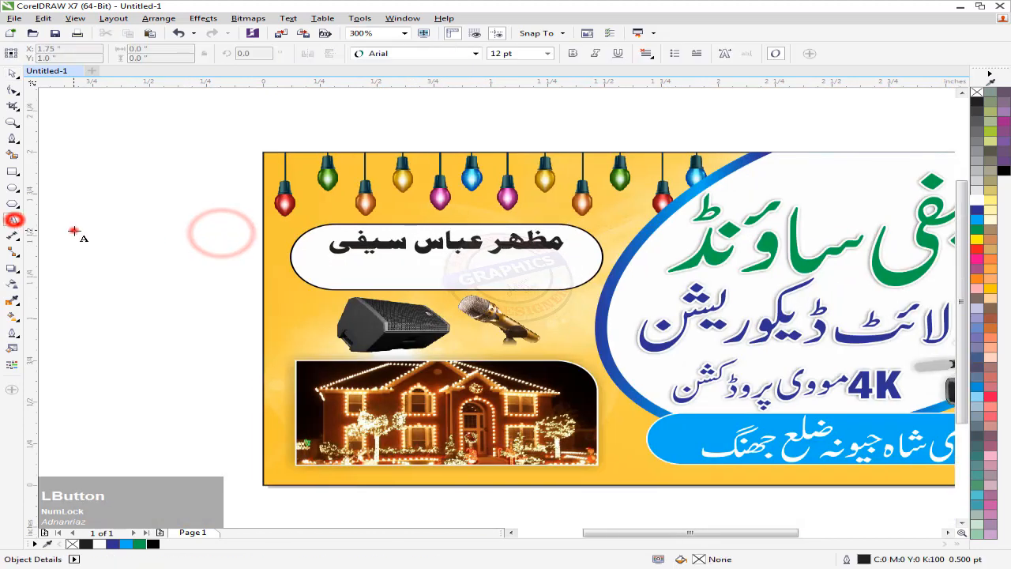
left_click(74, 230)
type("123-456789")
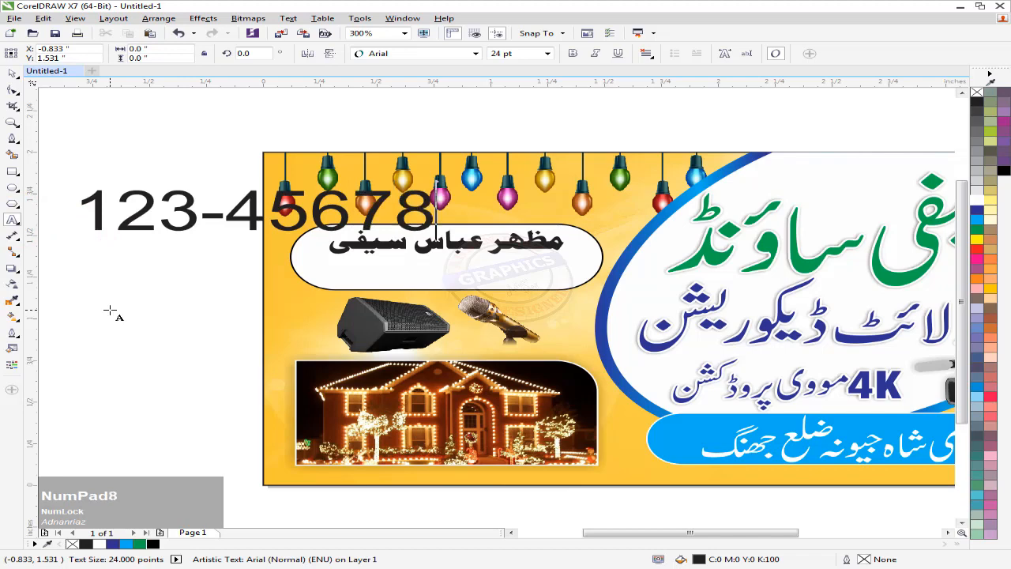
left_click(423, 58)
left_click(421, 53)
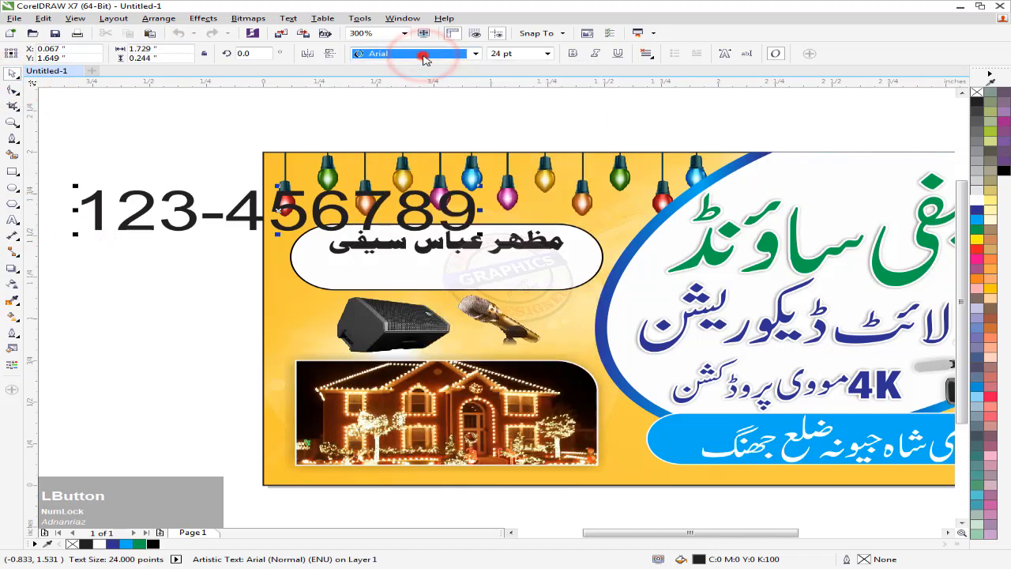
left_click(572, 53)
Scale the phone number and move it into the white rounded box
left_click_drag(474, 189, 365, 225)
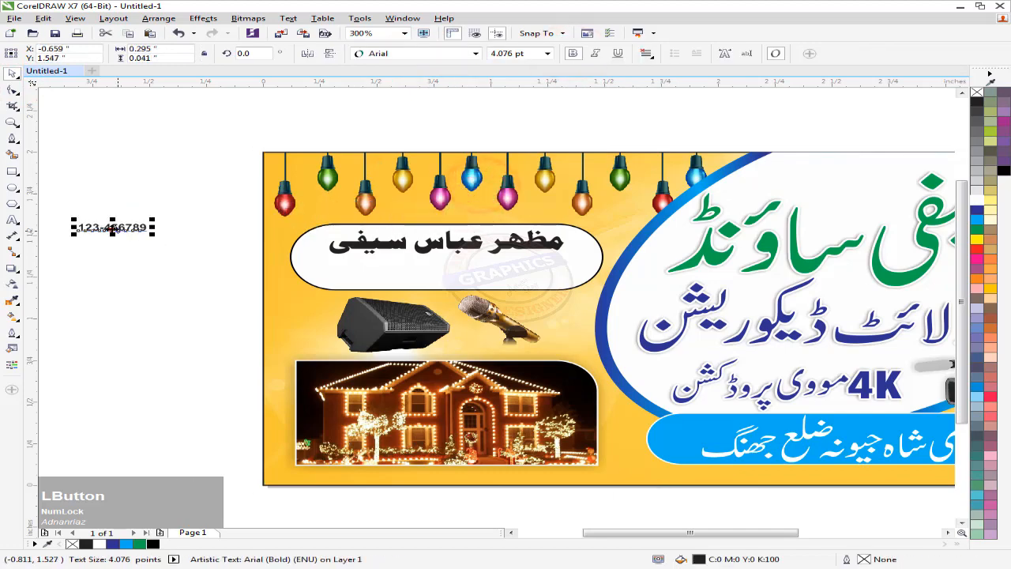
left_click_drag(113, 228, 396, 268)
scroll(404, 268, "up", 1)
scroll(397, 268, "up", 2)
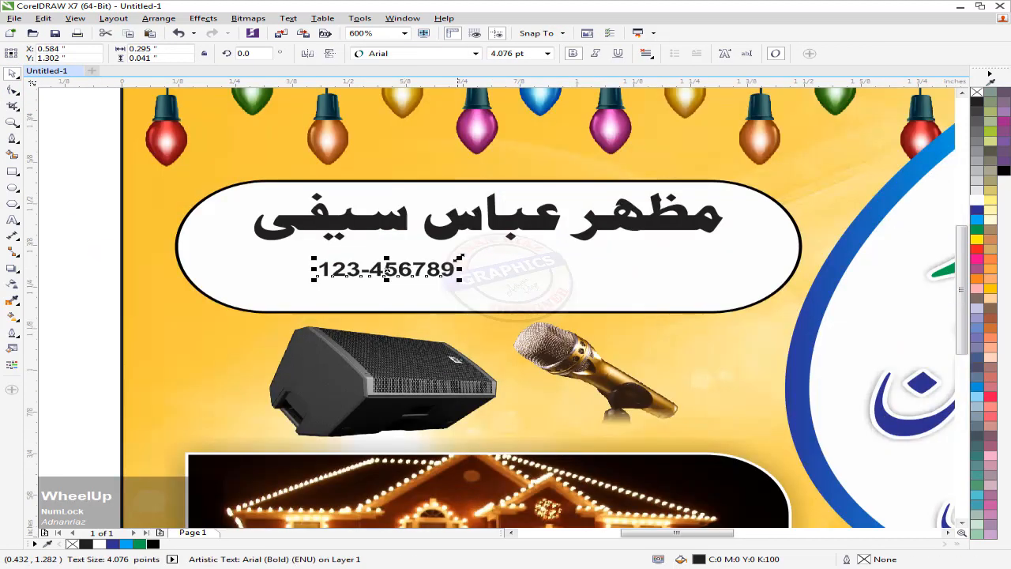
left_click_drag(463, 253, 622, 255)
Duplicate the phone number below, group both lines, and centre them in the box
left_click_drag(541, 259, 546, 300)
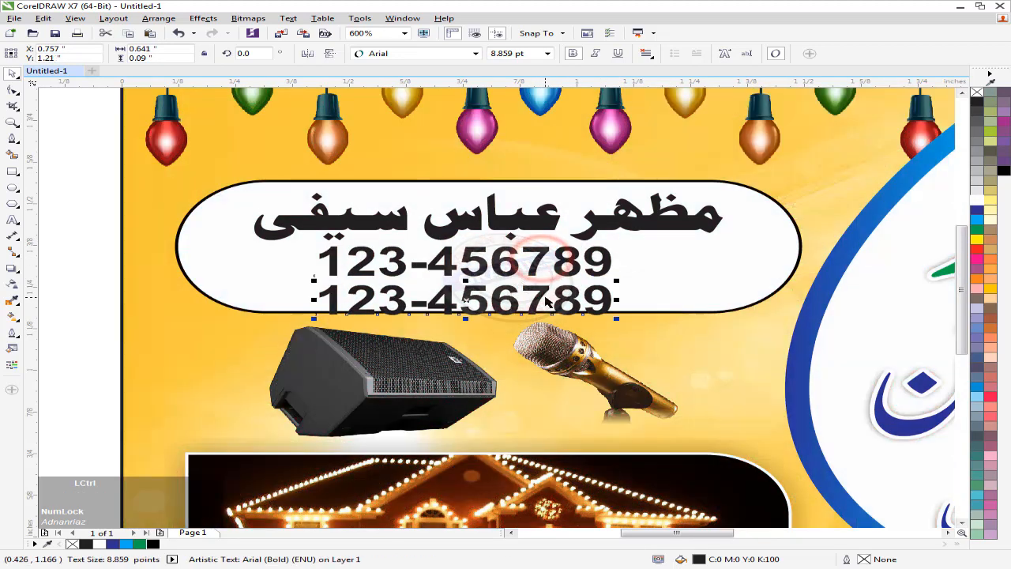
left_click(529, 271, "shift")
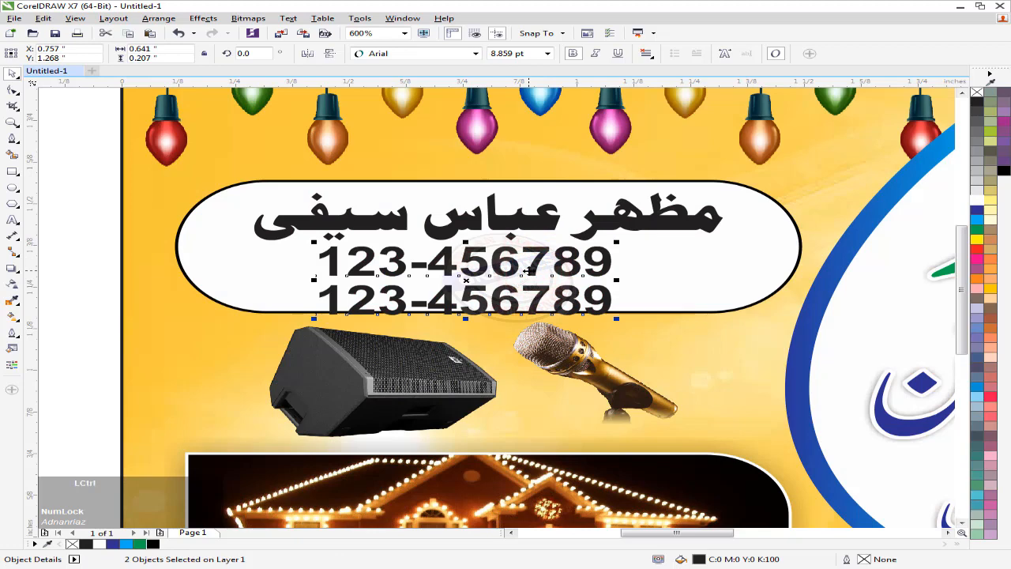
key("ctrl+g")
left_click(660, 268, "shift")
key("c")
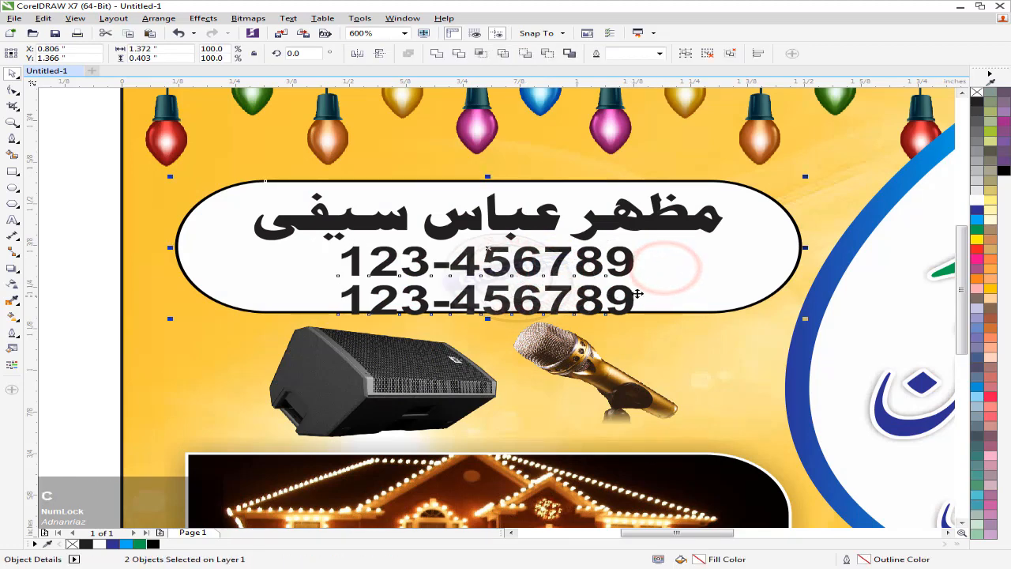
Fine-tune the vertical positions of the Urdu name and the phone-number group
left_click(589, 164)
left_click_drag(514, 239, 510, 222)
key("Down")
left_click(486, 271)
key("Up")
key("Up")
key("Up")
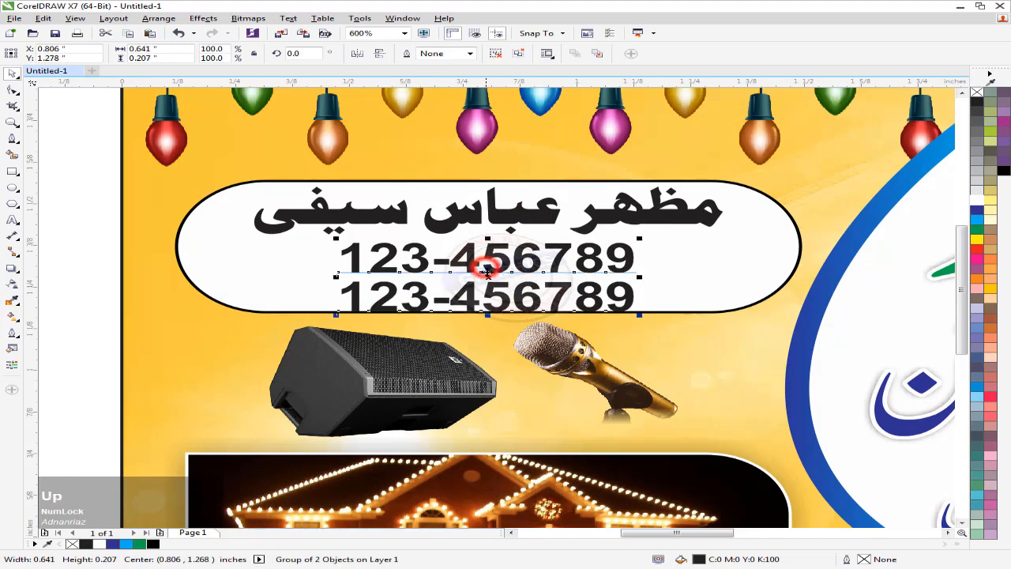
key("Down")
Fit the whole card in the view to check the finished layout
scroll(486, 271, "down", 2)
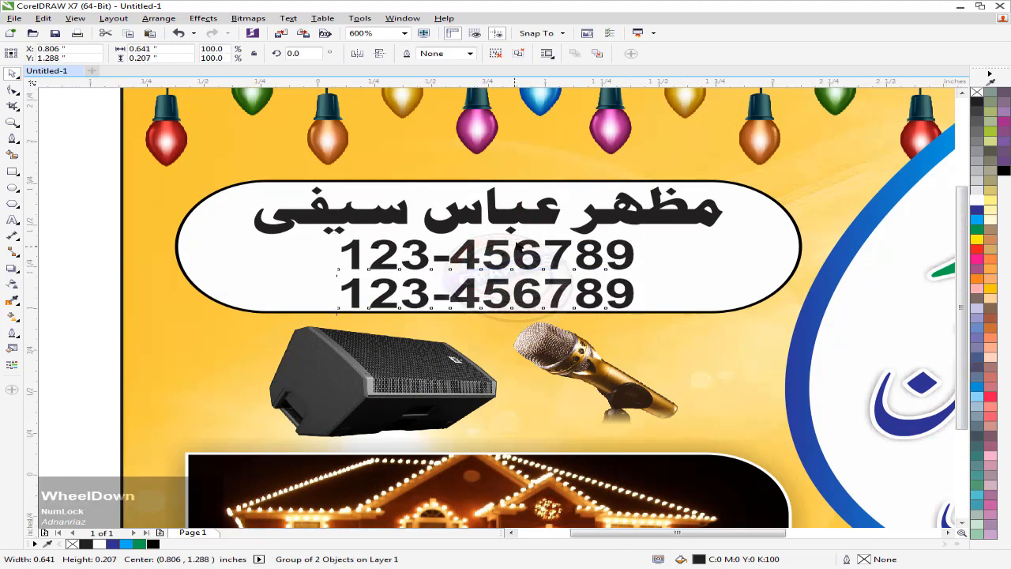
left_click(188, 273)
left_click(476, 251)
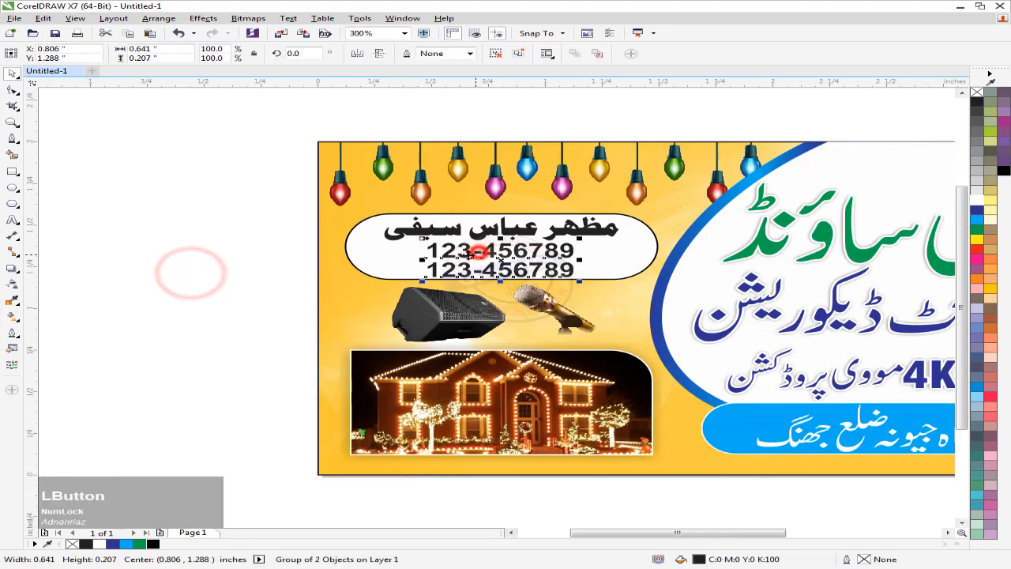
left_click(211, 246)
key("F4")
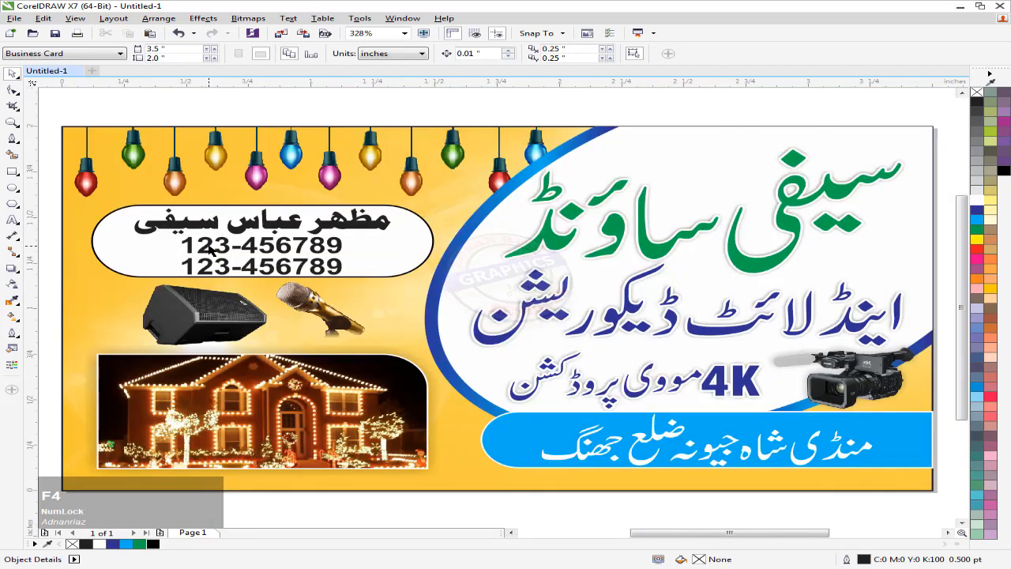
left_click(439, 115)
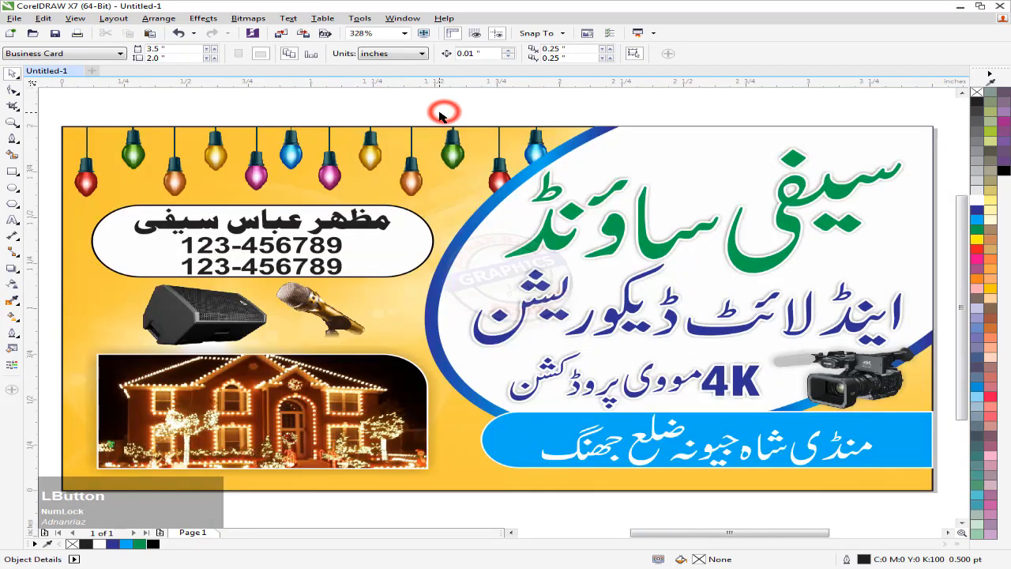